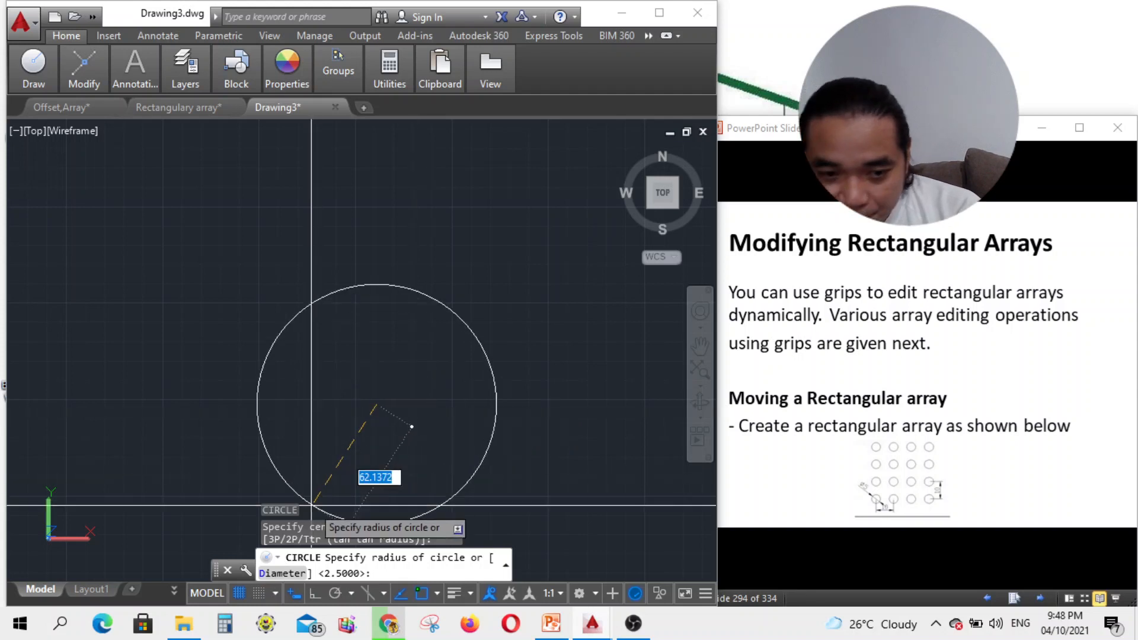
Step: Finish the circle at the chosen centre by specifying a diameter of 5
click(294, 575)
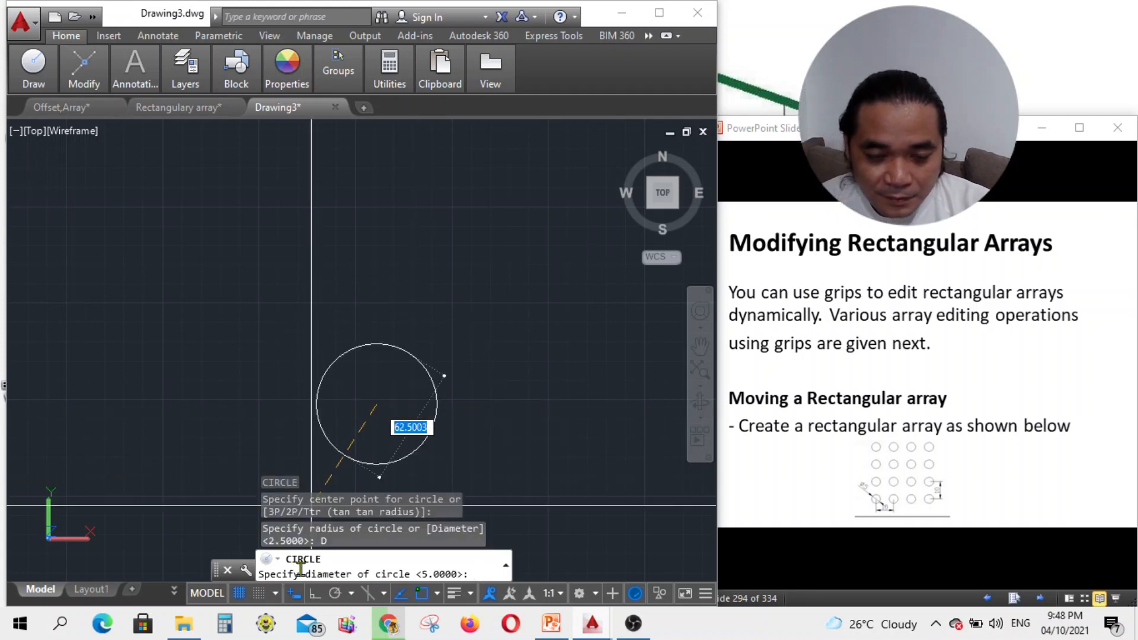
text(5)
key(Return)
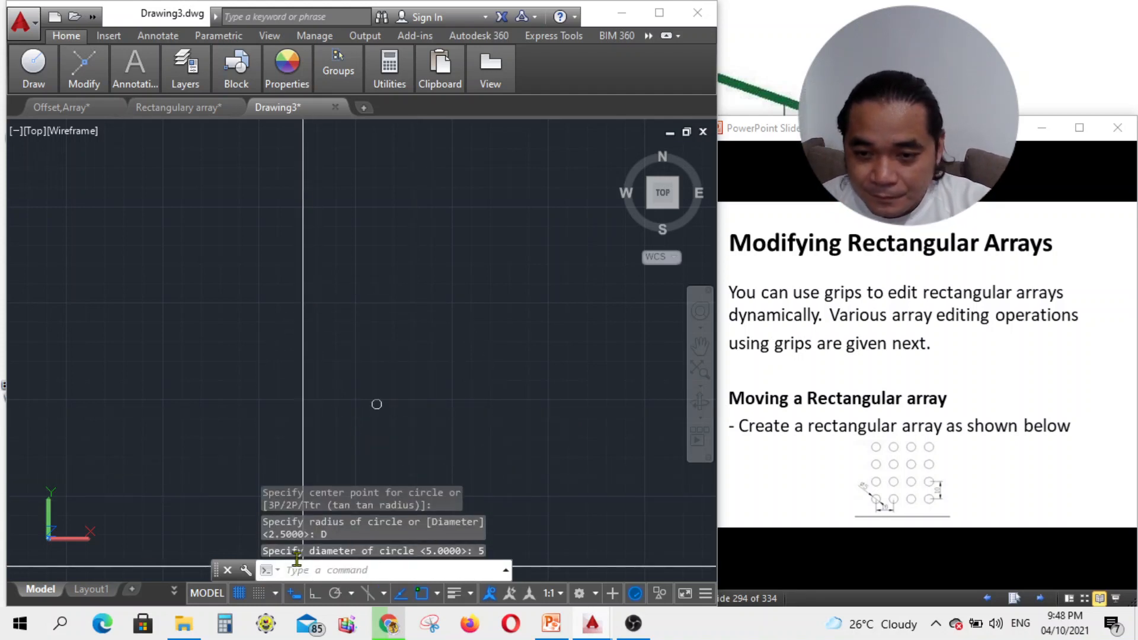
scroll(304, 545, up, 2)
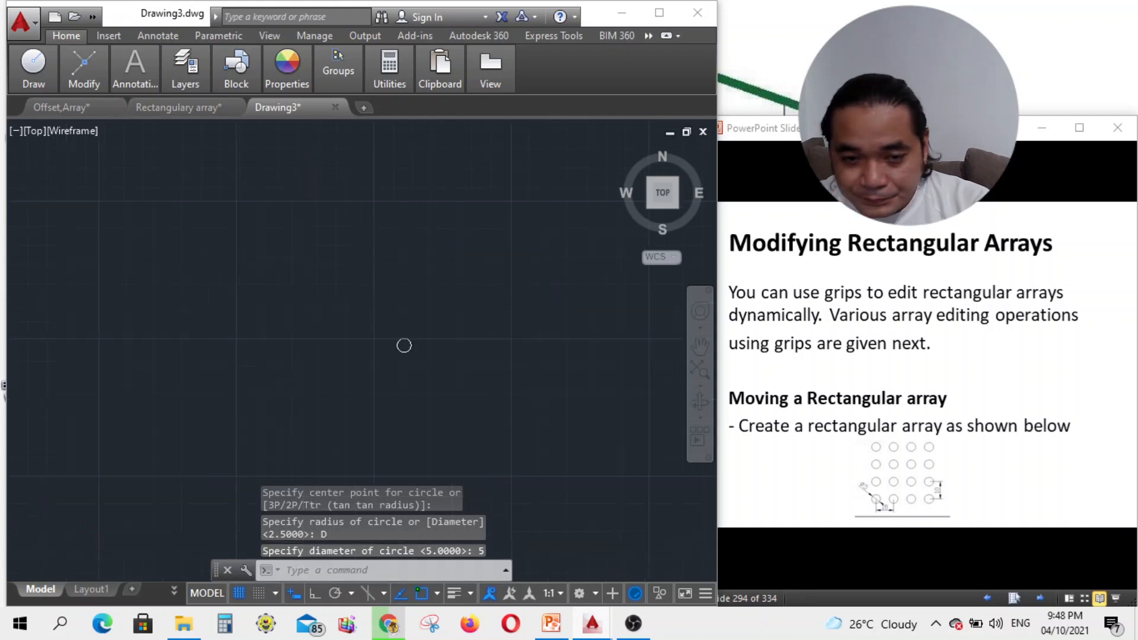
click(454, 380)
click(312, 262)
mouse_move(185, 71)
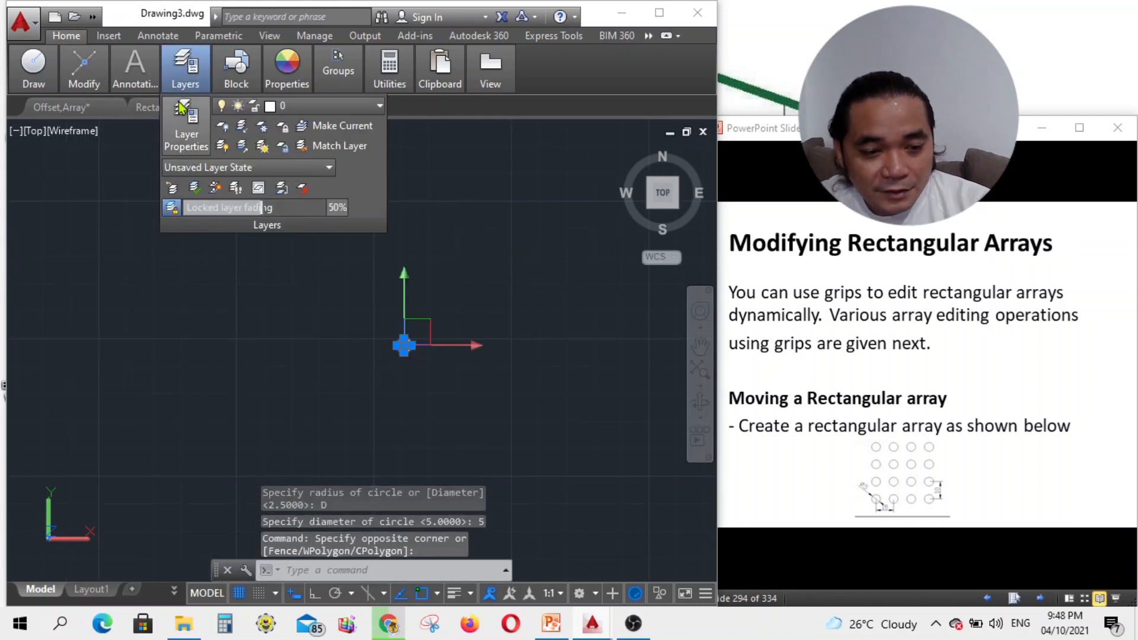
key(Escape)
Step: Start a Rectangular Array of the small circle
mouse_move(83, 70)
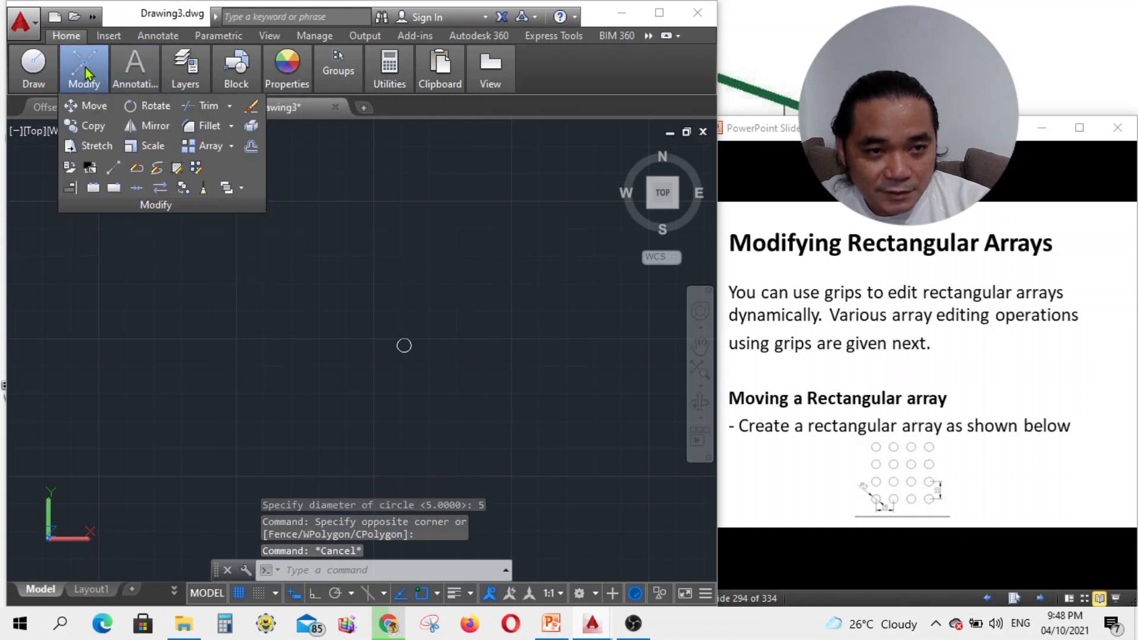
mouse_move(135, 70)
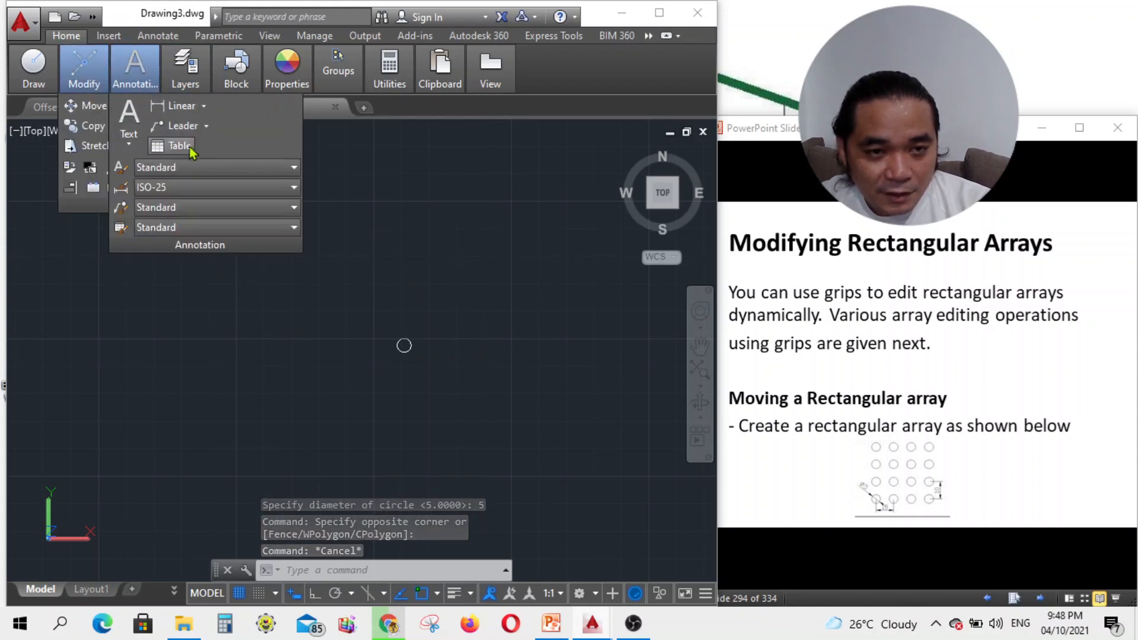
mouse_move(78, 107)
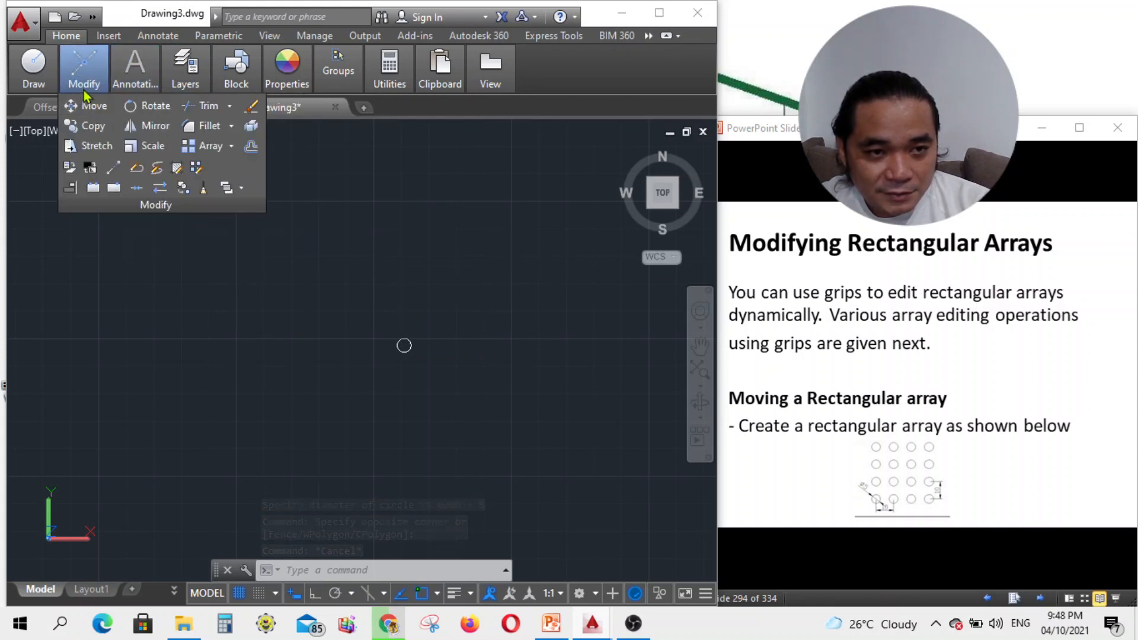
click(232, 146)
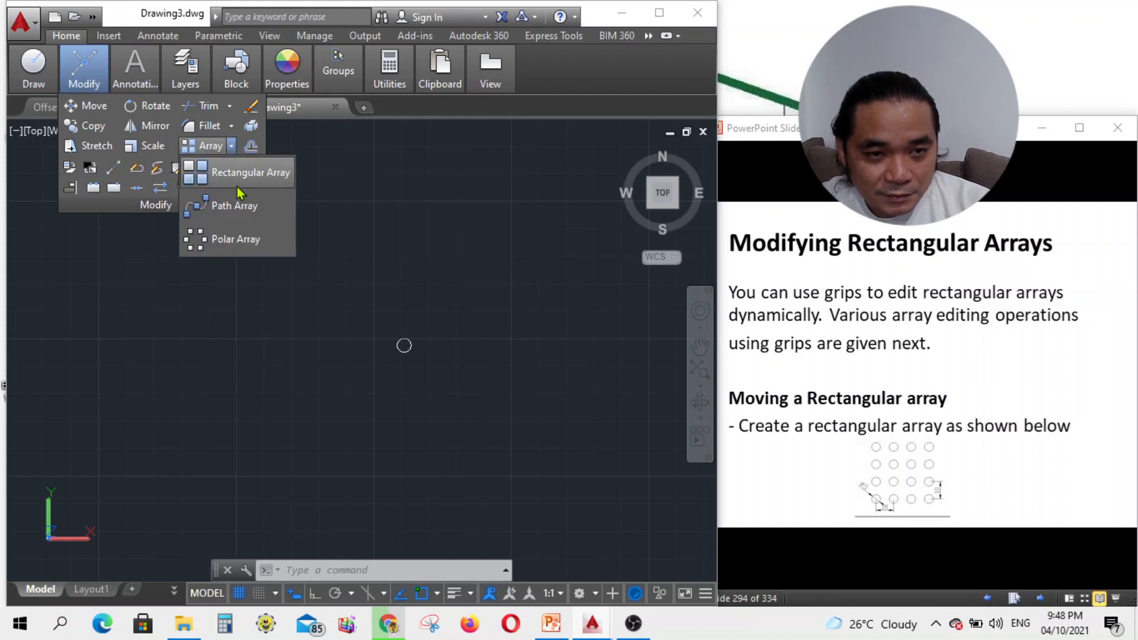
click(240, 178)
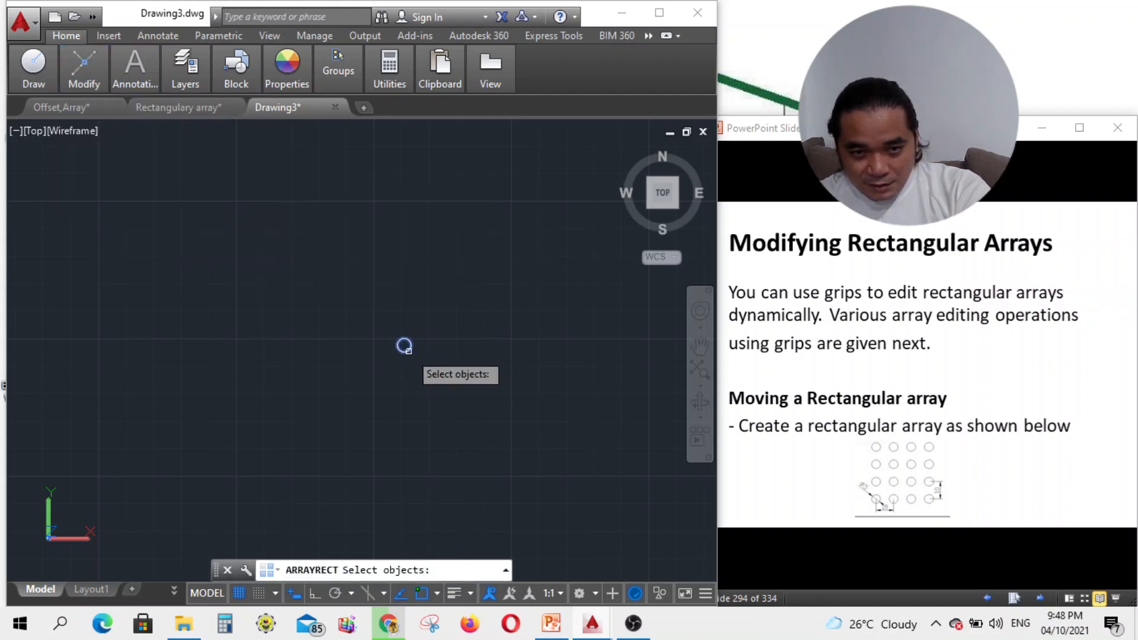
click(408, 351)
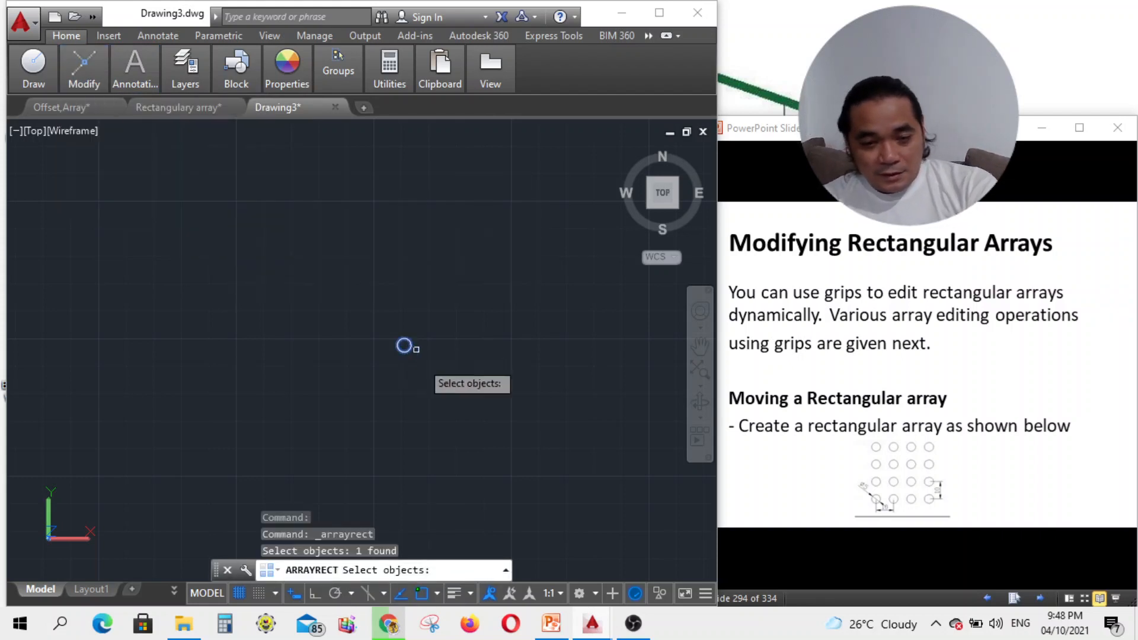
key(Return)
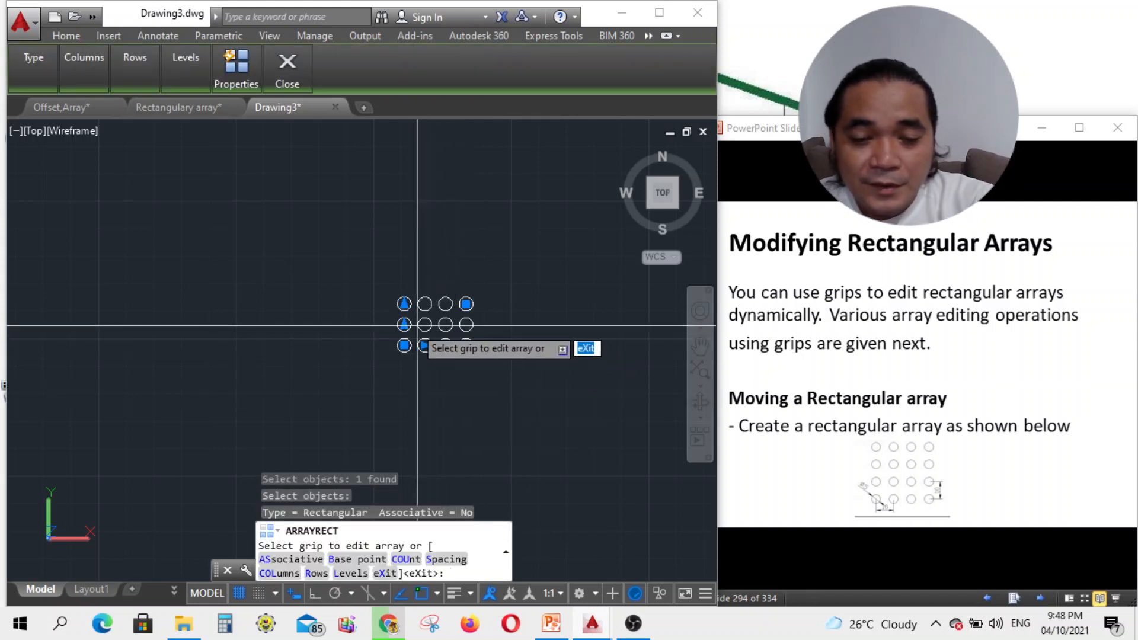
scroll(422, 346, up, 5)
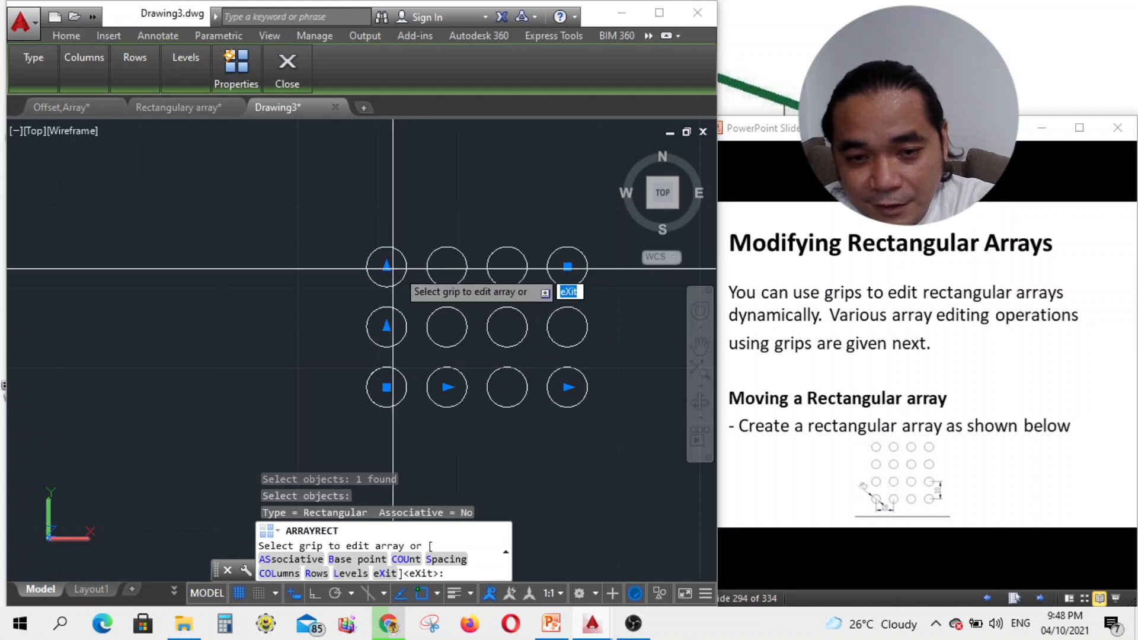
scroll(477, 269, down, 2)
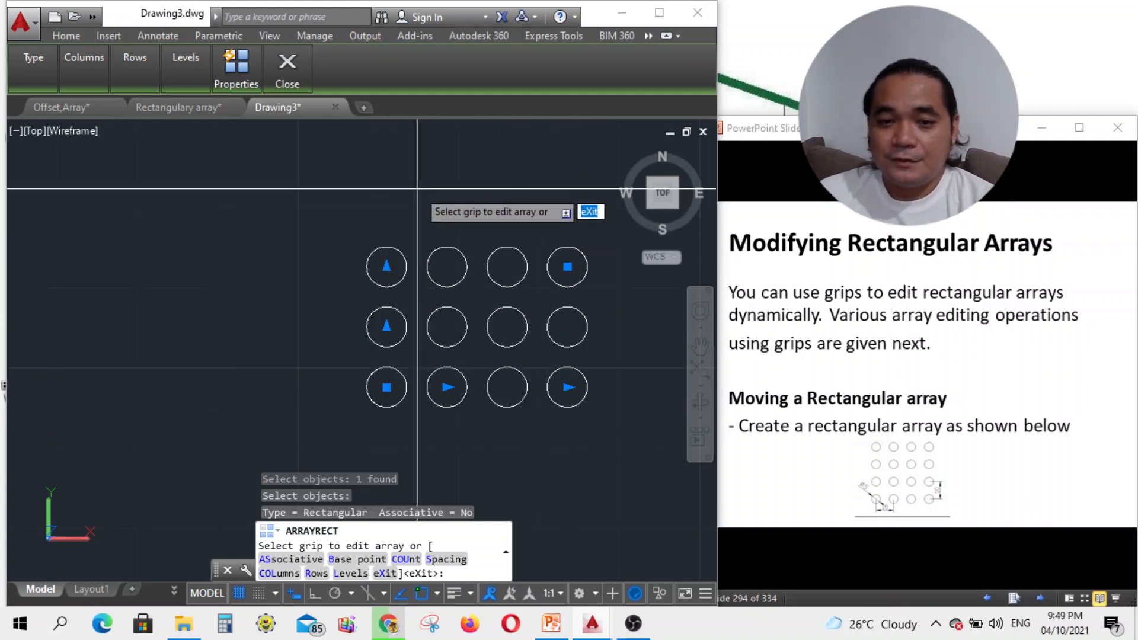
Step: Switch to the PowerPoint slide show and advance to the instructions for moving the array by its lower-left grip
click(641, 627)
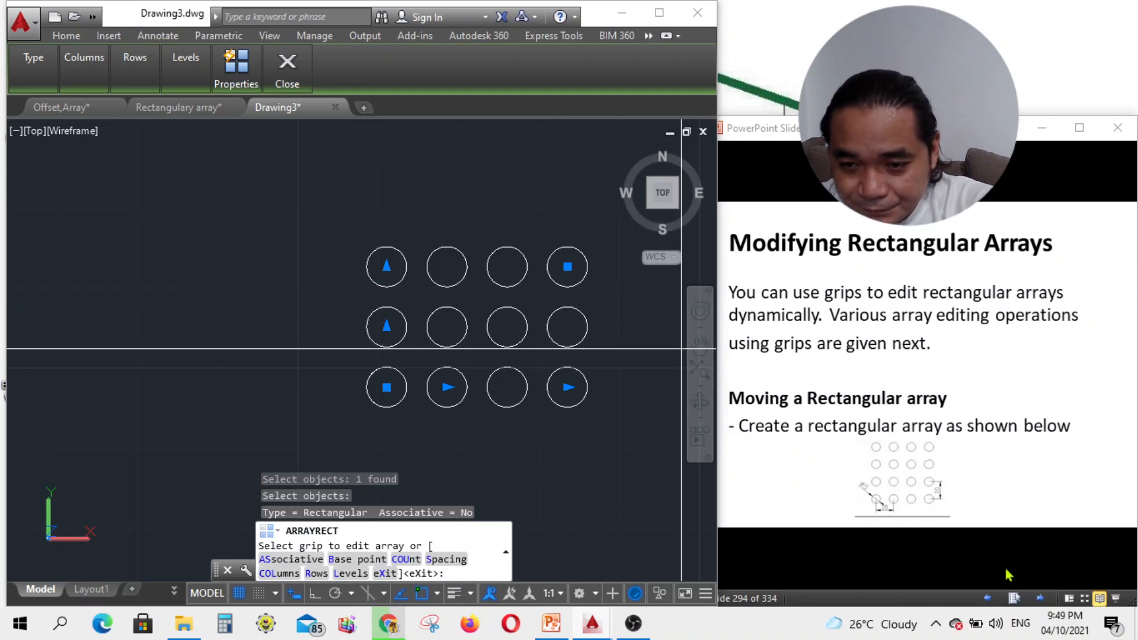
click(1058, 590)
click(1043, 596)
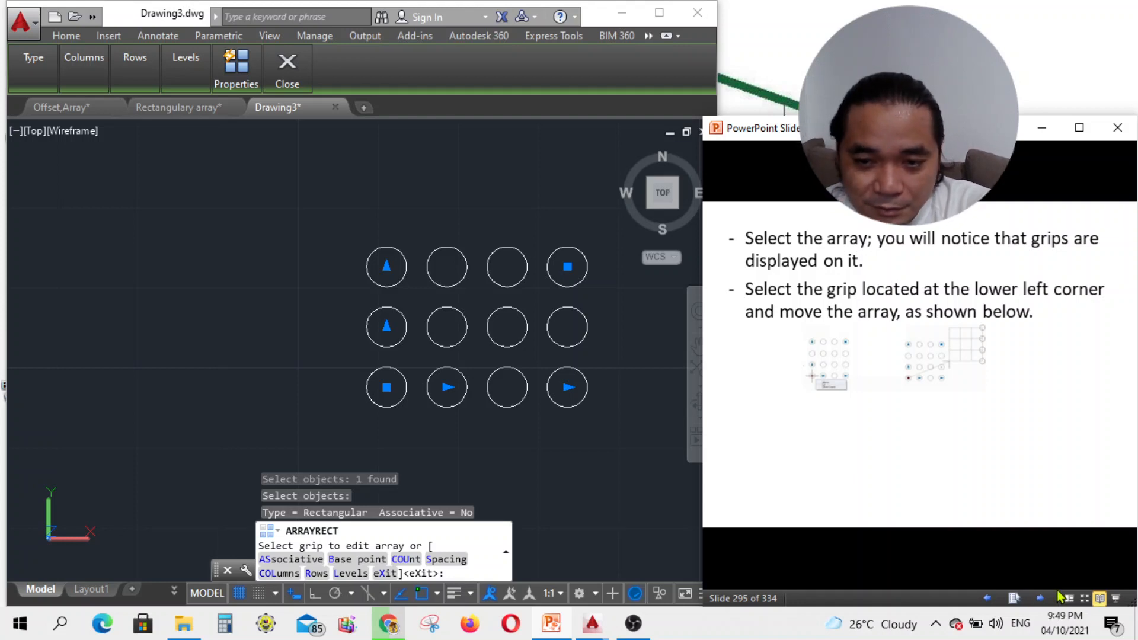
click(386, 391)
click(386, 388)
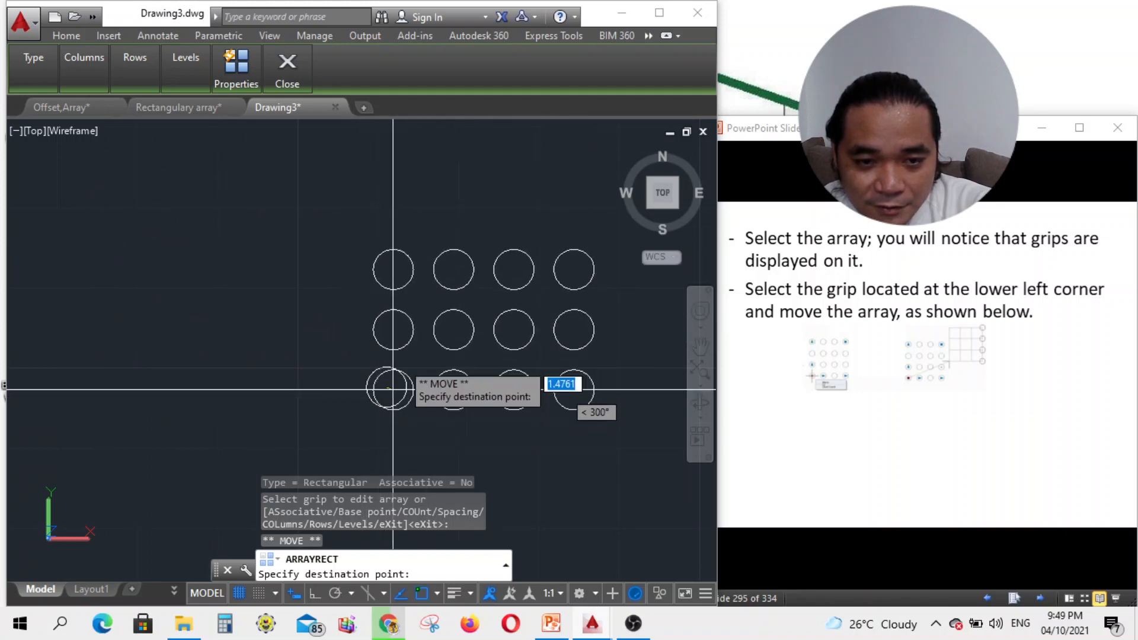
key(Escape)
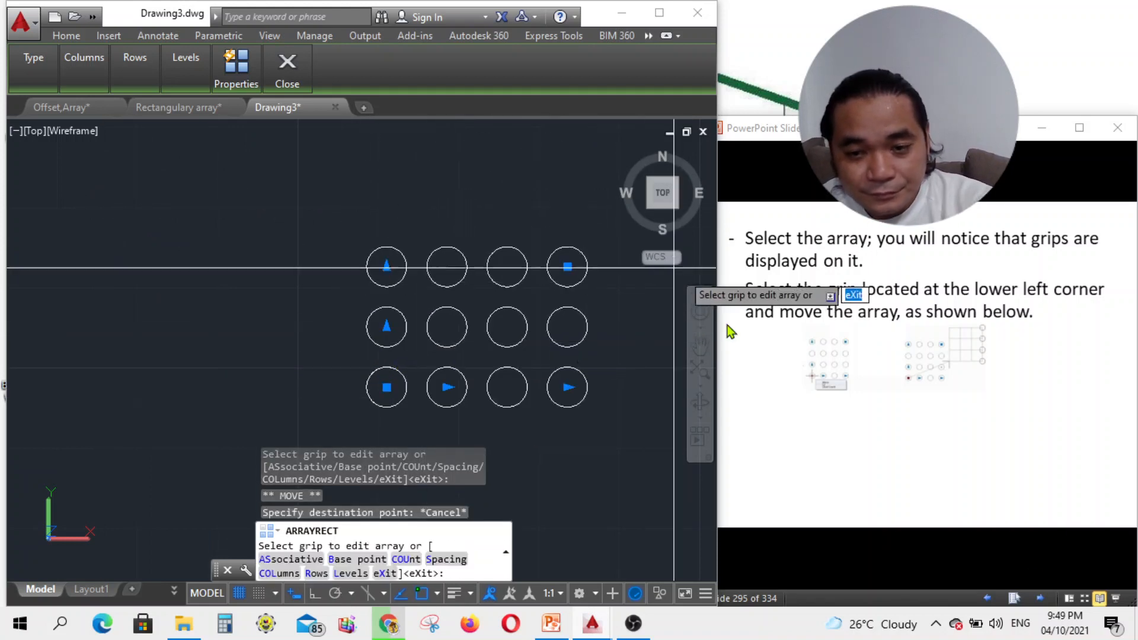
Step: Look through the neighbouring PowerPoint slides on modifying rectangular arrays and return to the slide with the example array's dimensions
click(1040, 598)
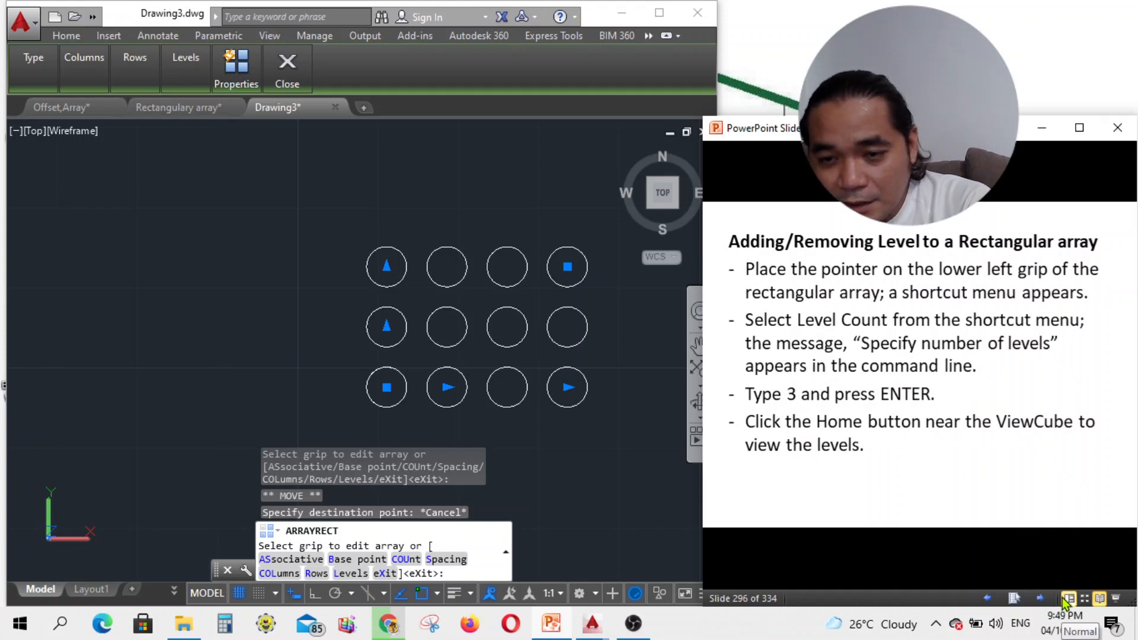
click(987, 599)
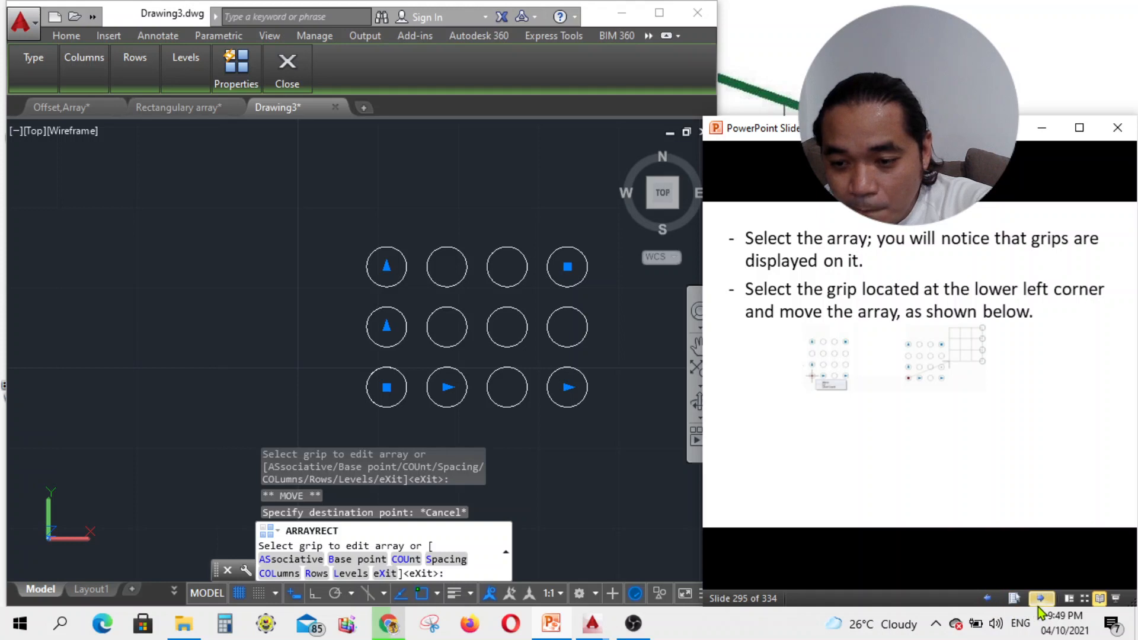
click(994, 606)
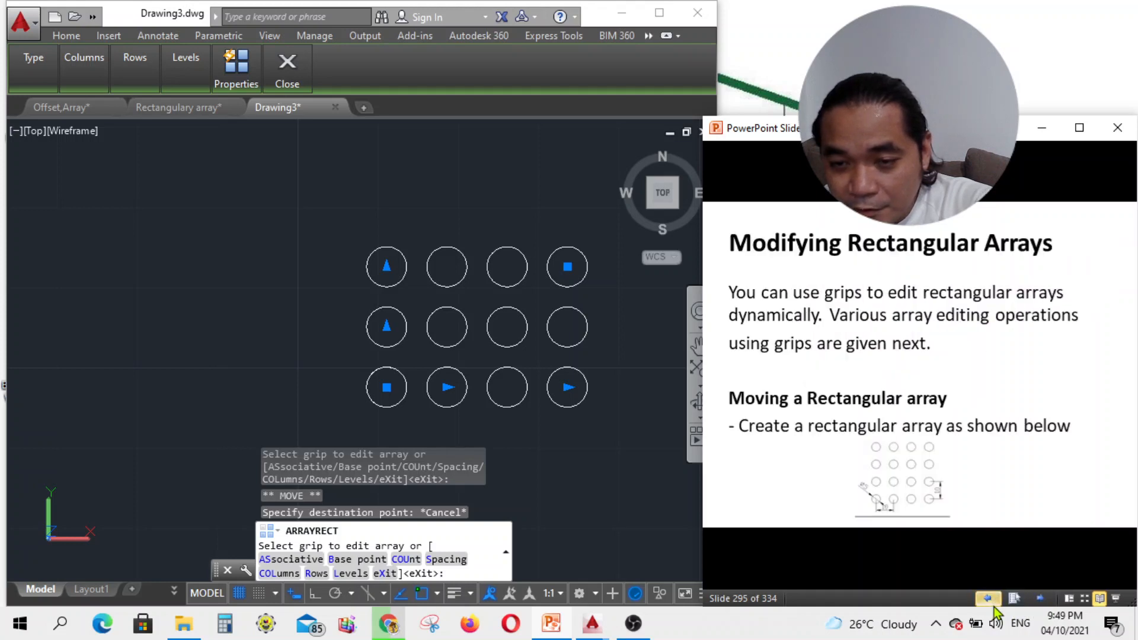
click(1041, 600)
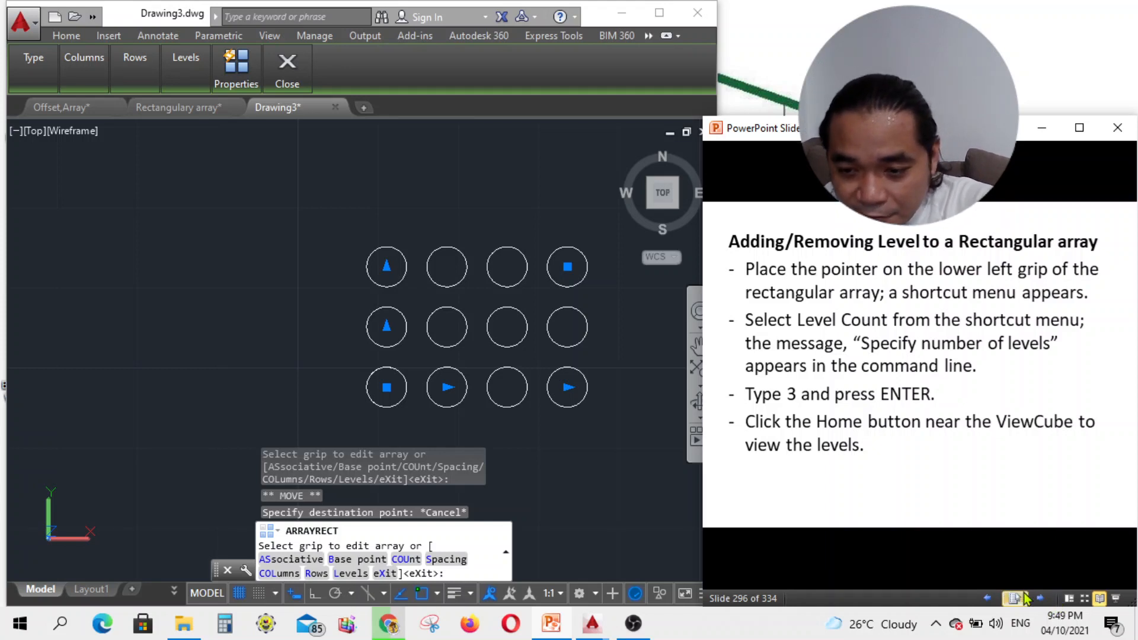
click(988, 598)
click(987, 598)
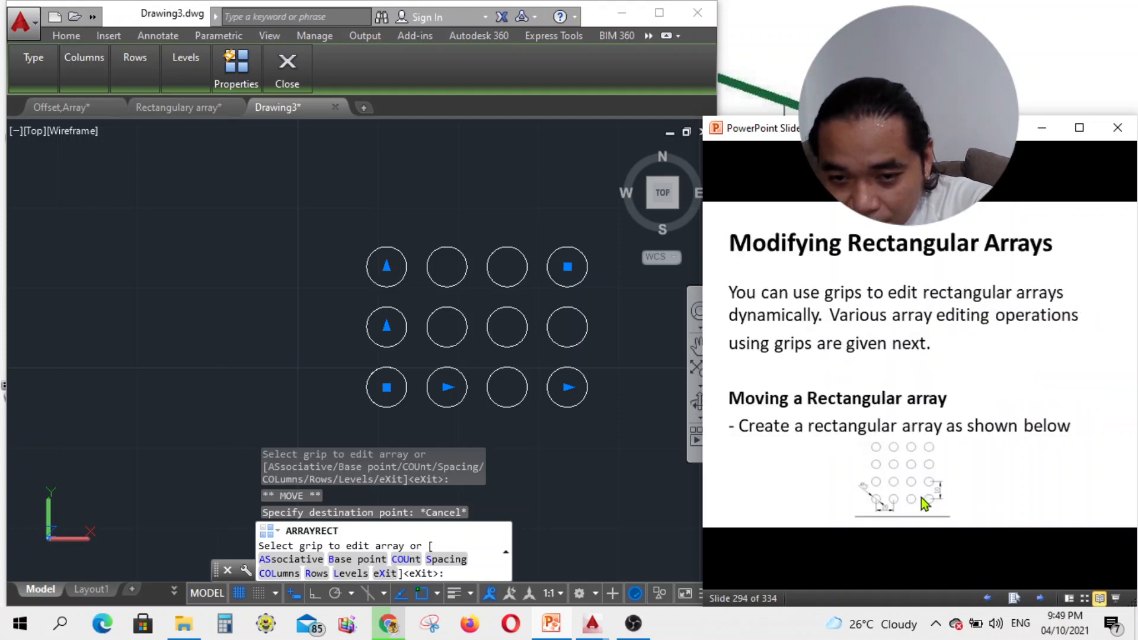
Step: Set the array in AutoCAD to 4 rows with a distance of 10 between rows and an incrementing elevation of 0
click(316, 573)
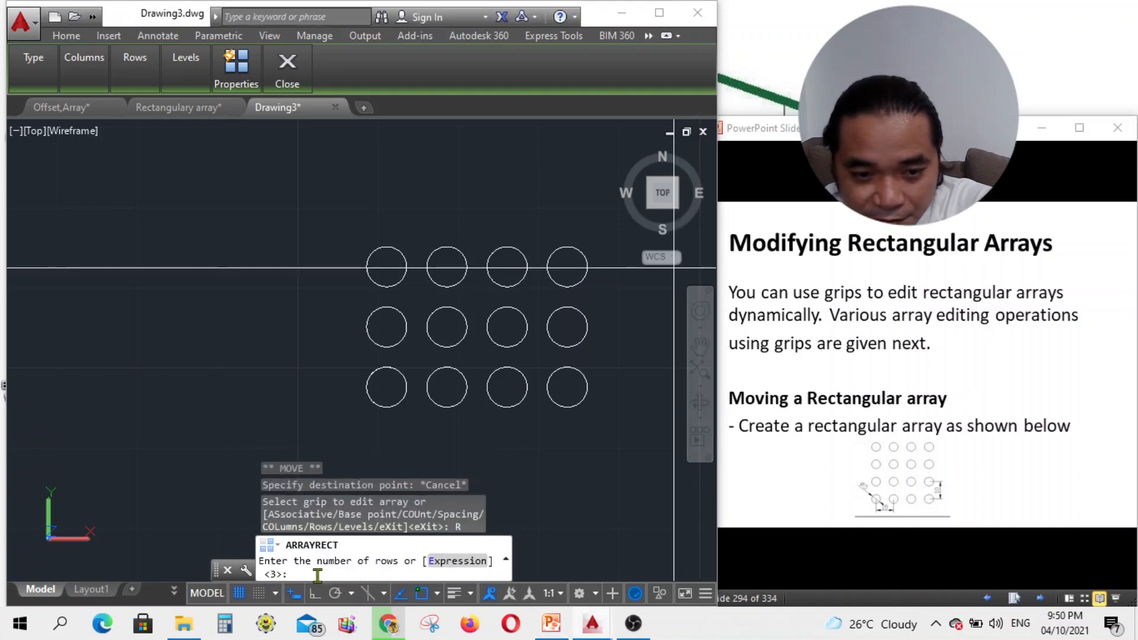
text(4)
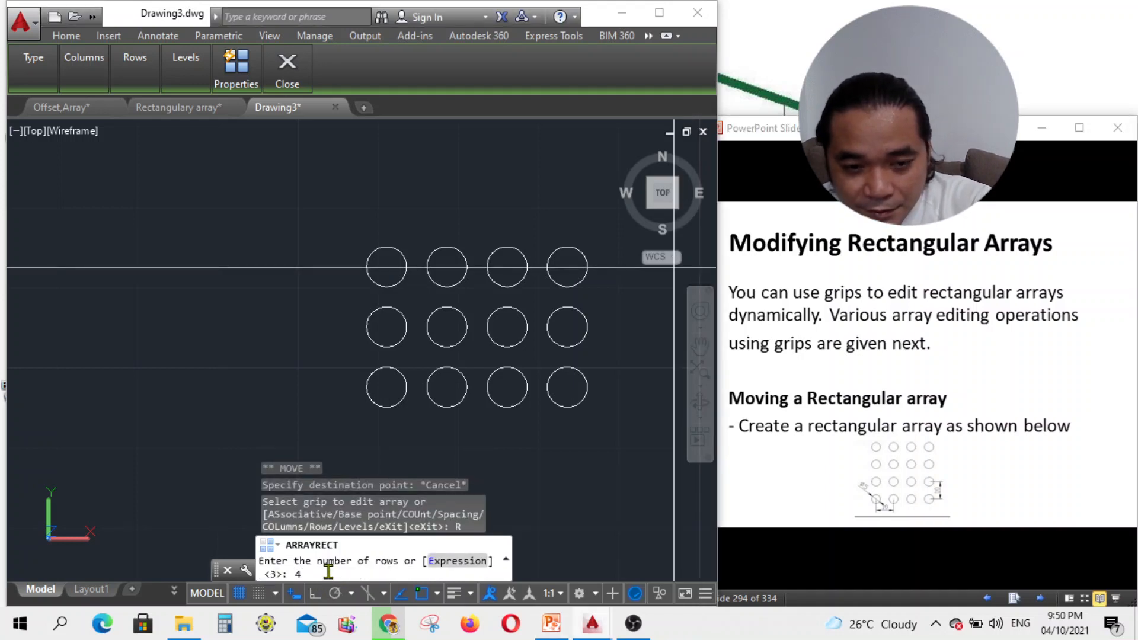
key(Return)
text(1)
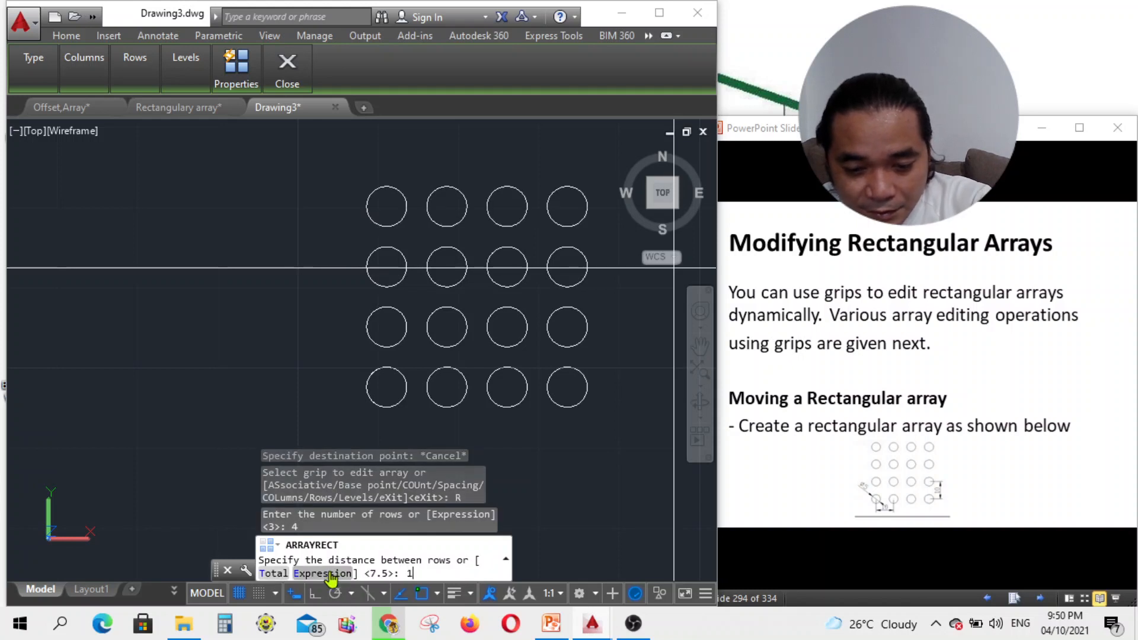
text(0)
key(Return)
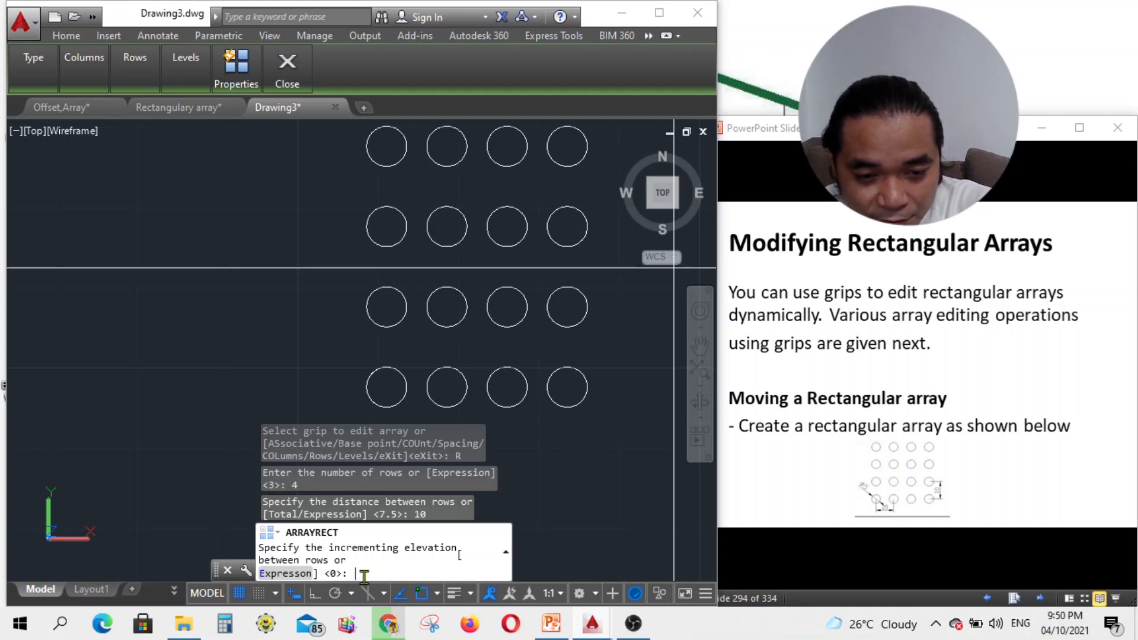
text(0)
key(Return)
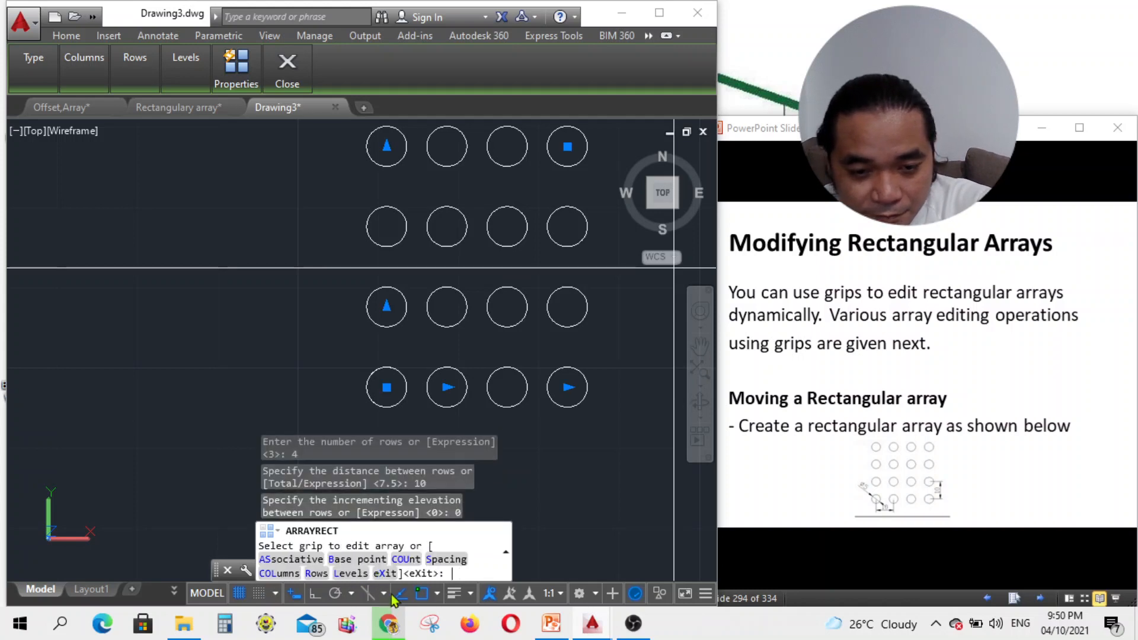
Step: Set the array to 4 columns with a distance of 10 between columns
click(279, 573)
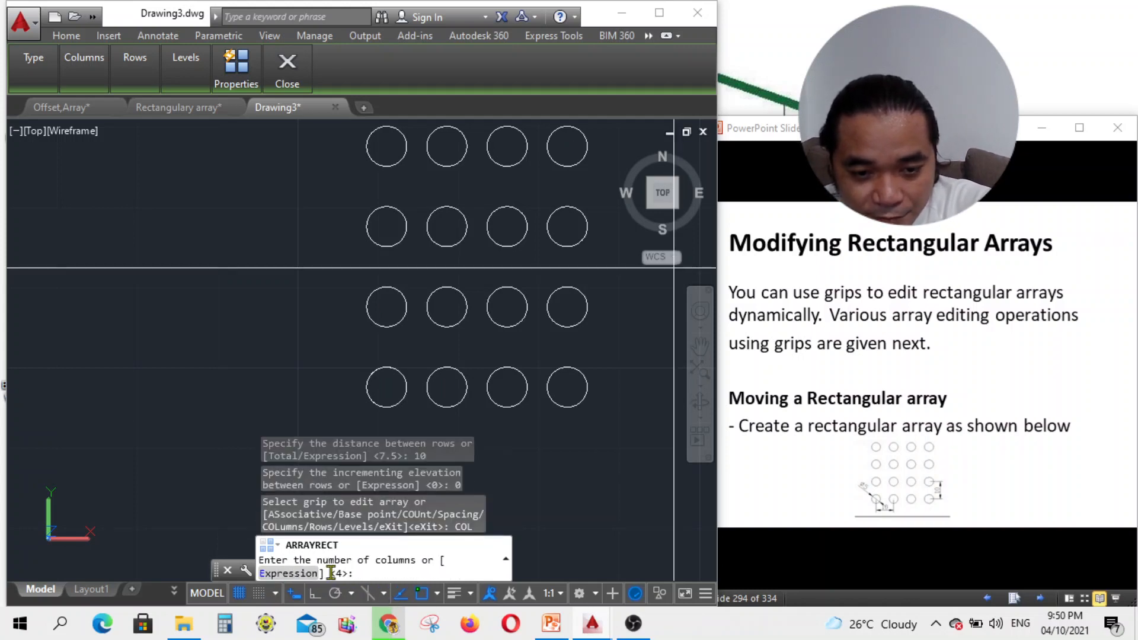
text(4)
key(Return)
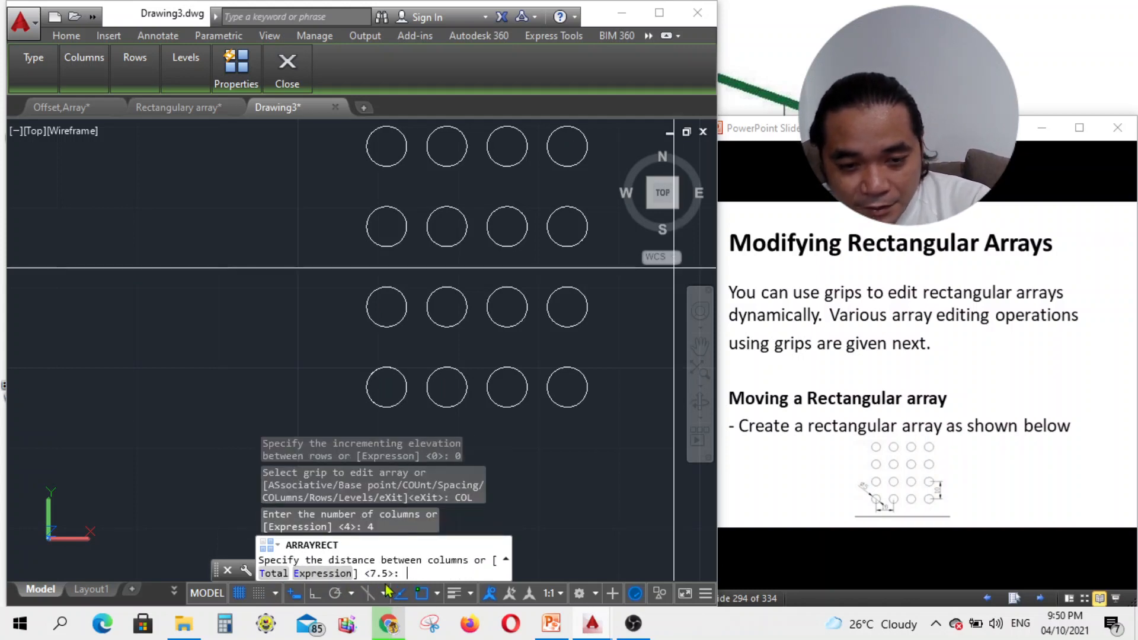
text(10)
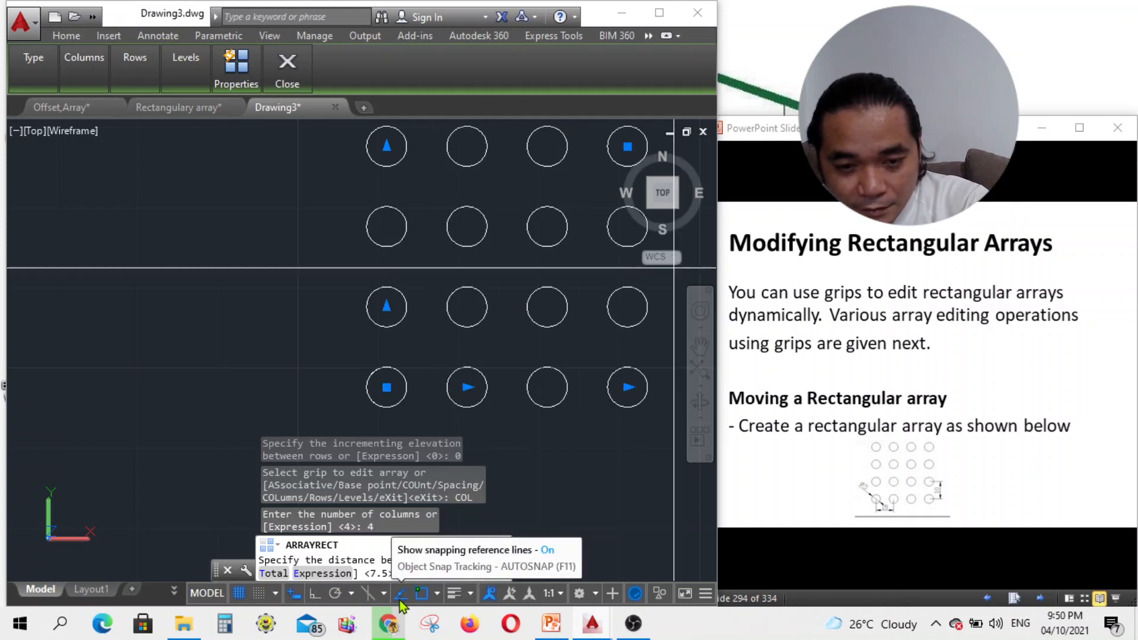
key(Return)
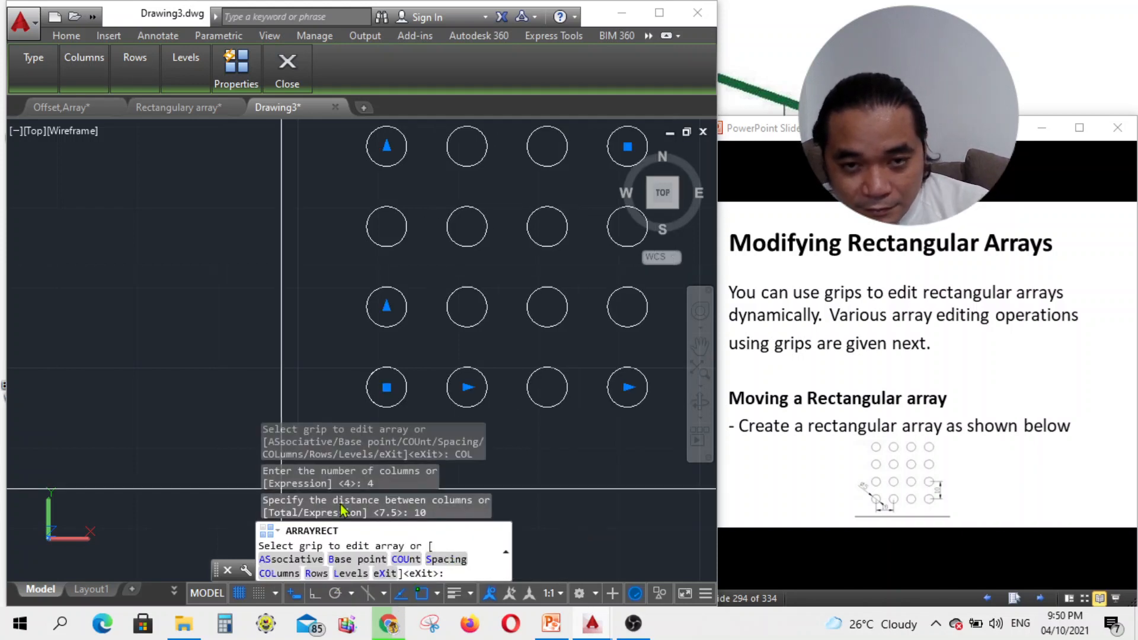
scroll(514, 376, down, 3)
scroll(558, 380, up, 2)
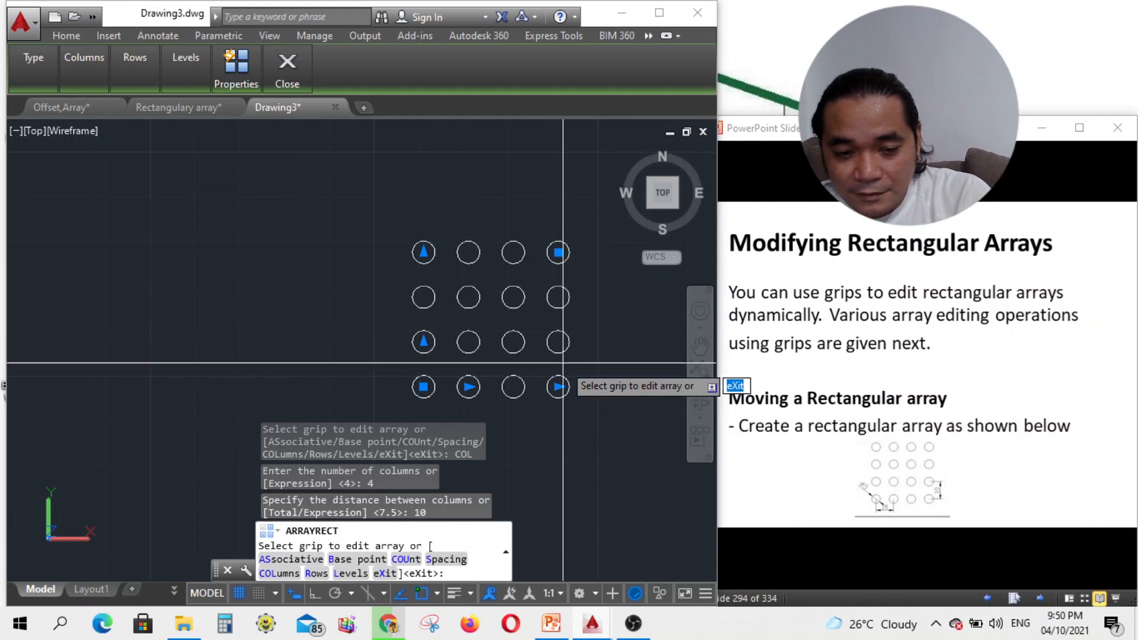
Step: Advance the PowerPoint slide show to the instructions for adding or removing levels in a rectangular array
click(1043, 600)
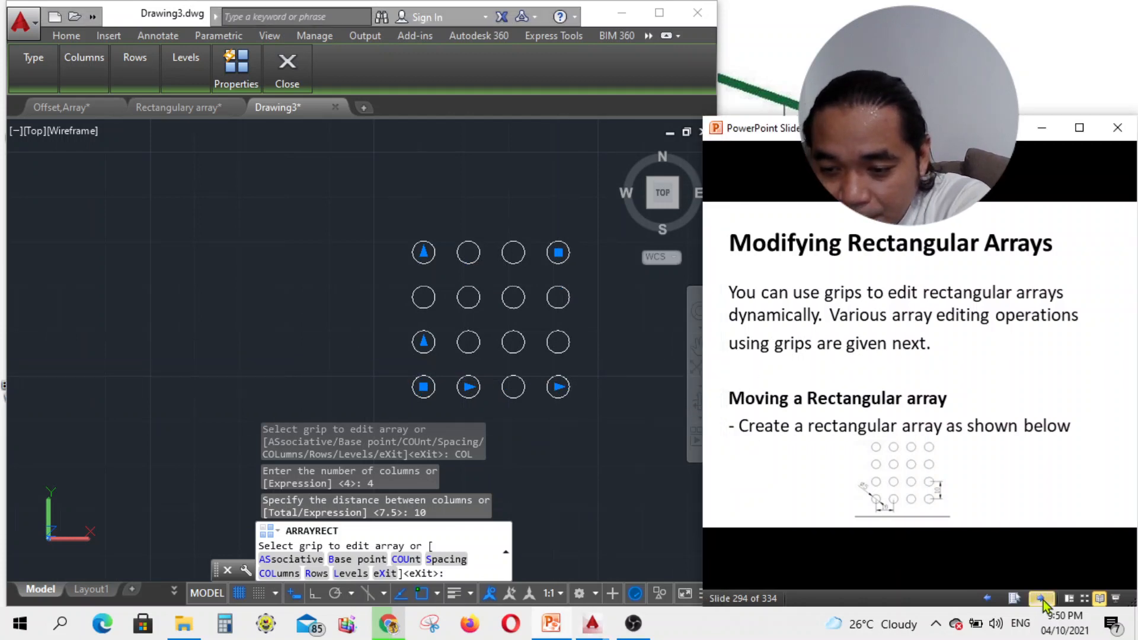
click(1043, 600)
click(1043, 599)
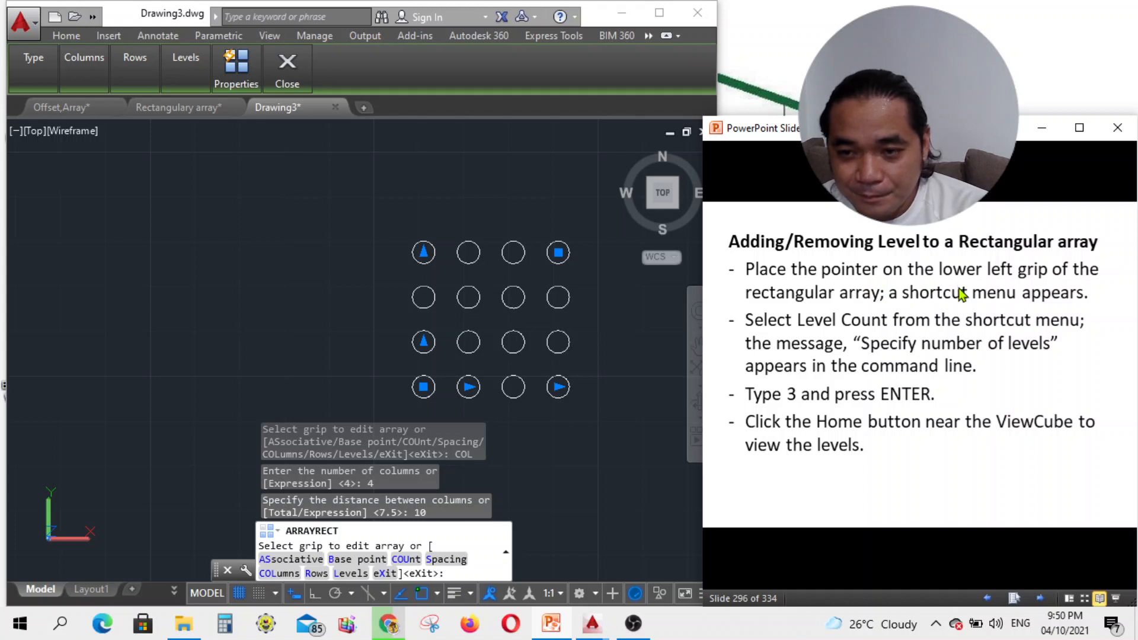
click(425, 394)
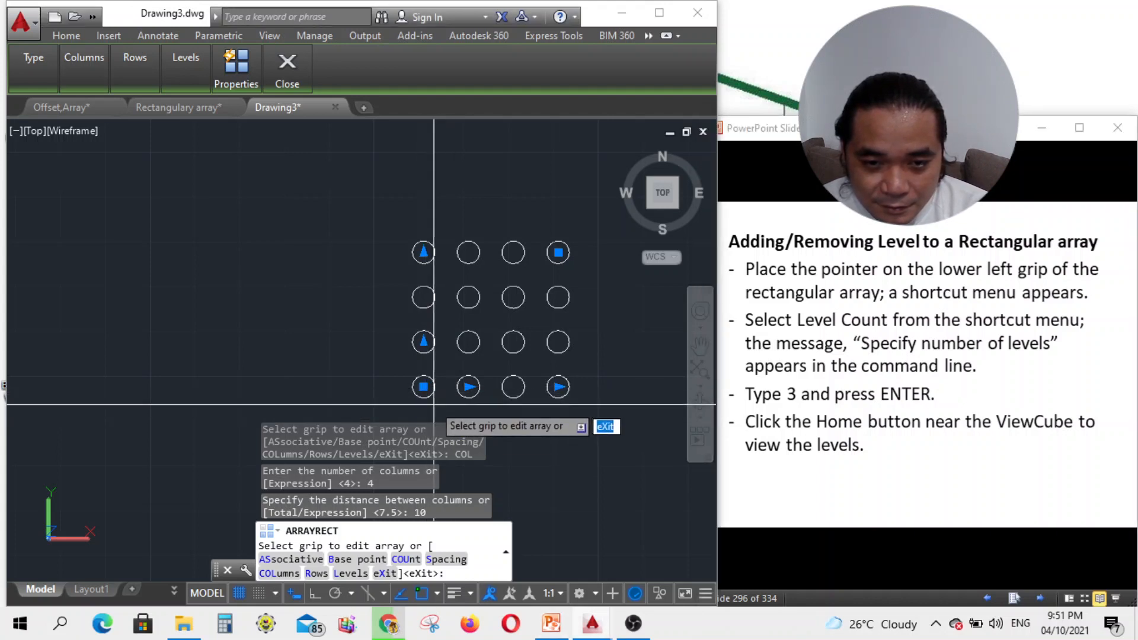
click(423, 387)
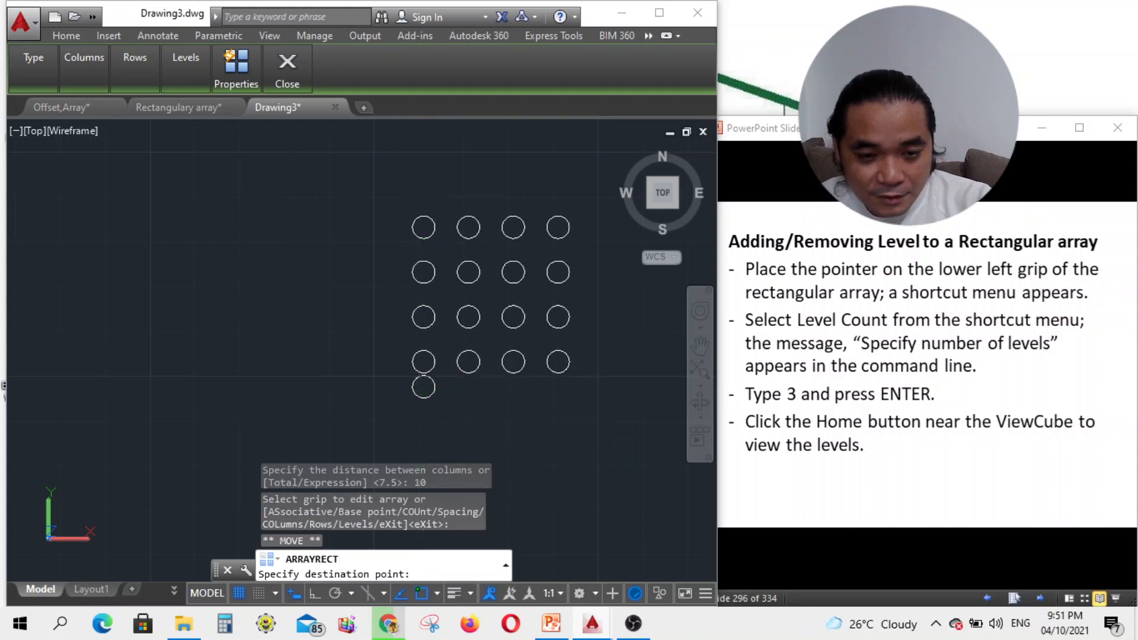
key(Escape)
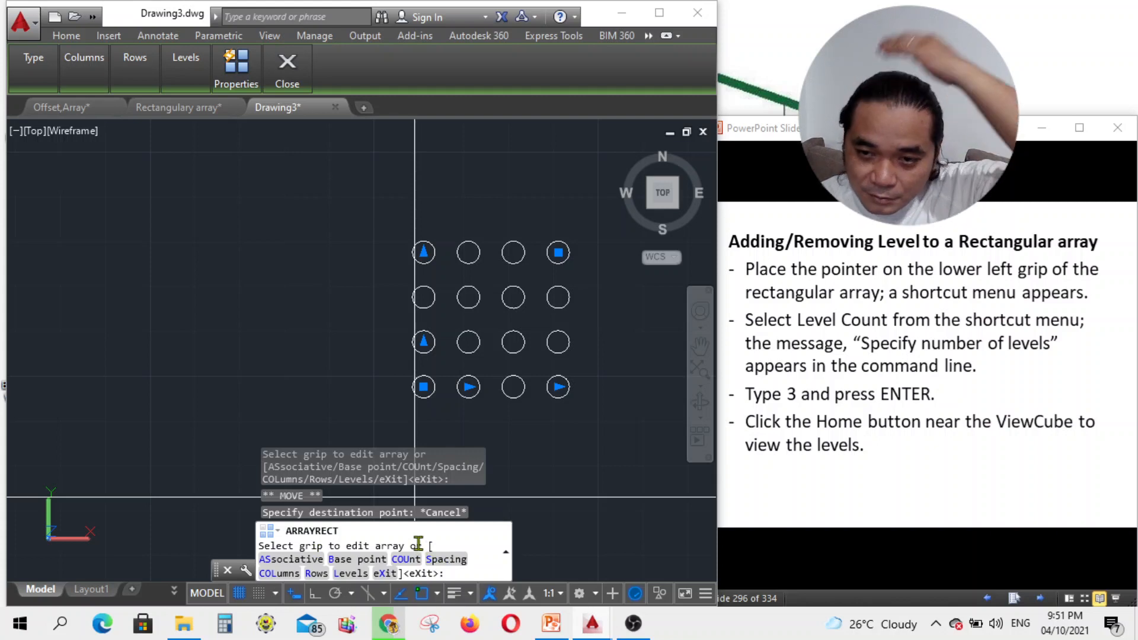
Step: Set the rectangular array in AutoCAD to 3 levels with a distance of 1 between levels
click(350, 574)
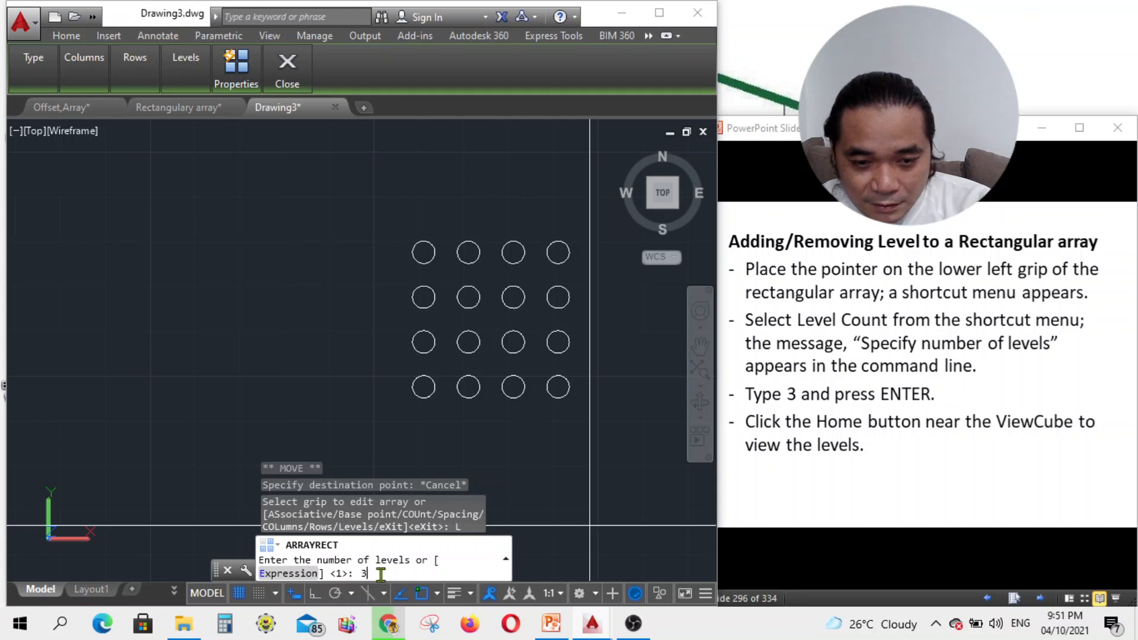
key(Return)
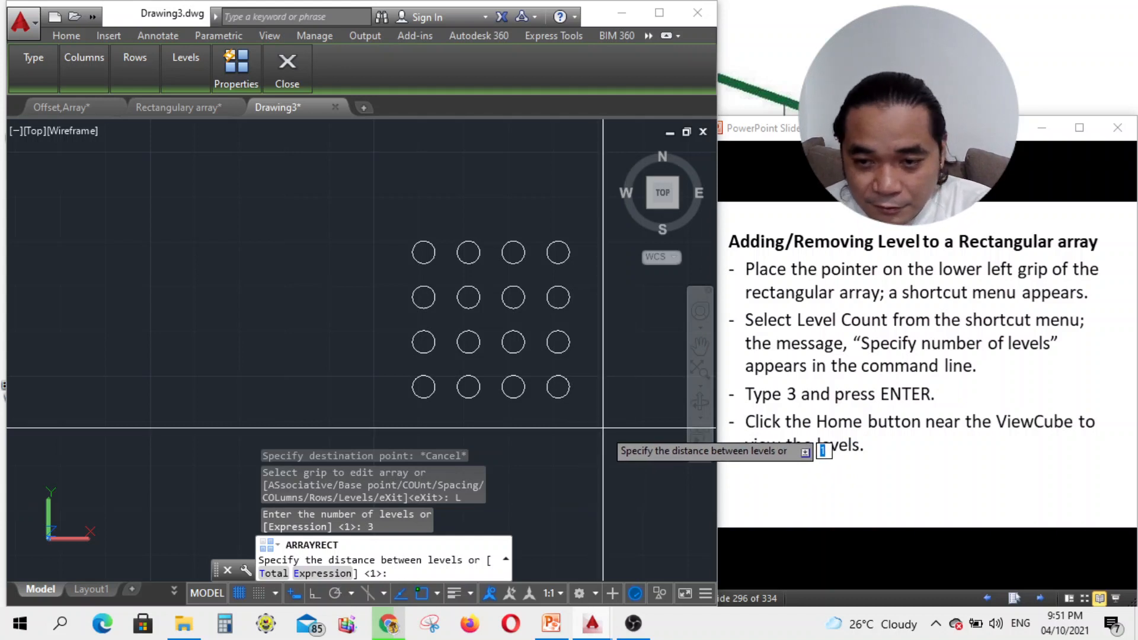
click(1041, 599)
click(1041, 600)
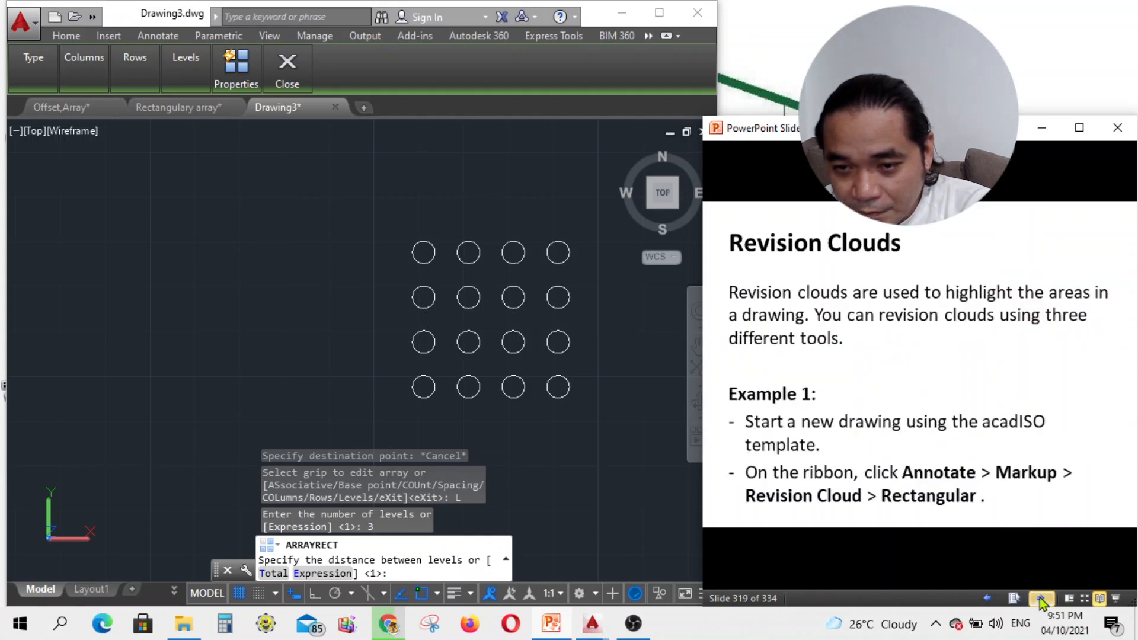
click(985, 599)
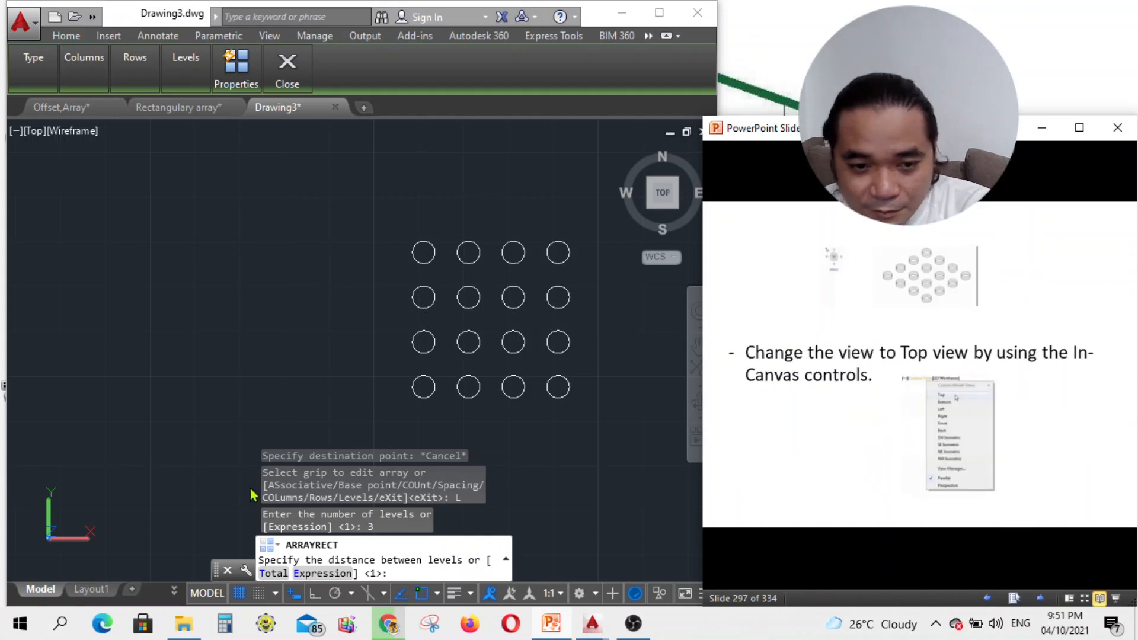
click(401, 576)
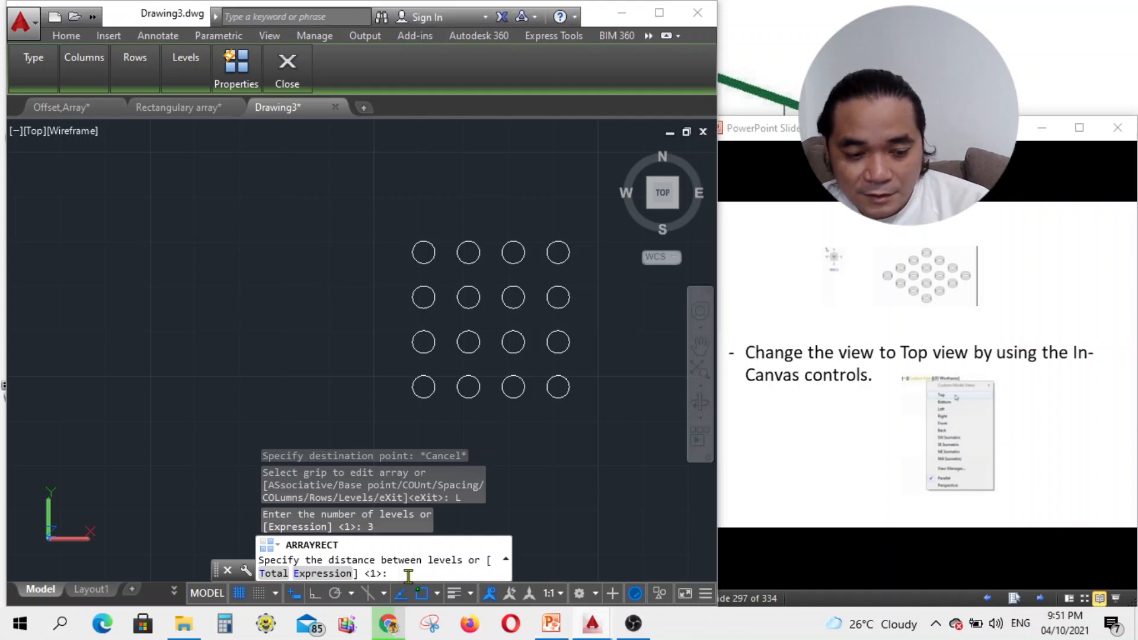
text(1)
key(Return)
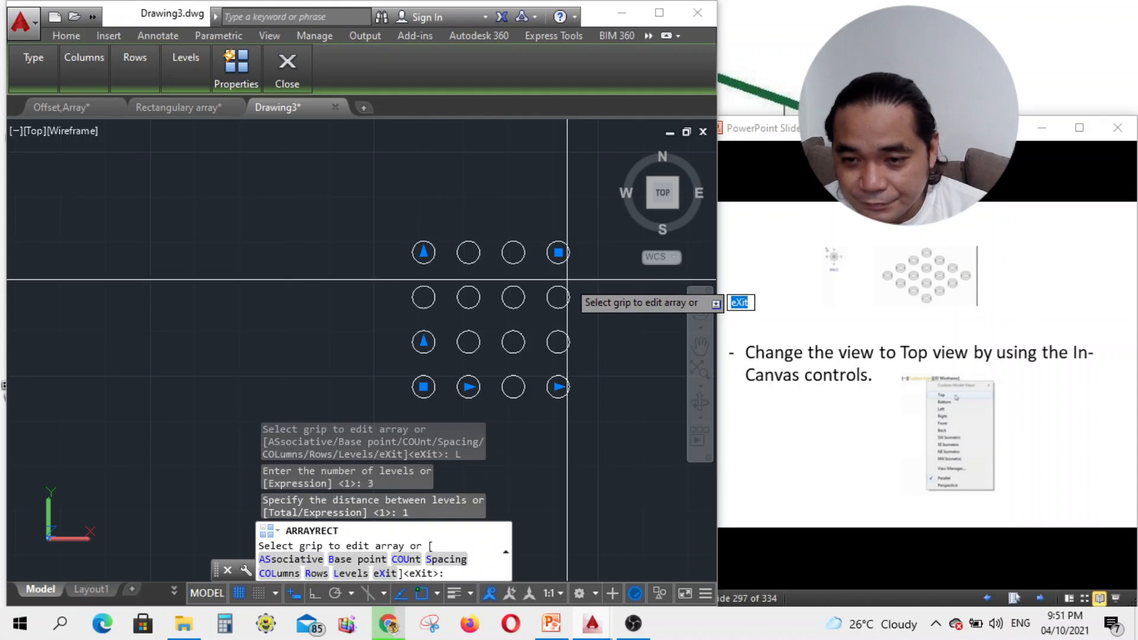
Step: Recheck the PowerPoint instructions on array levels and return to the slide about changing to the Top view
click(989, 600)
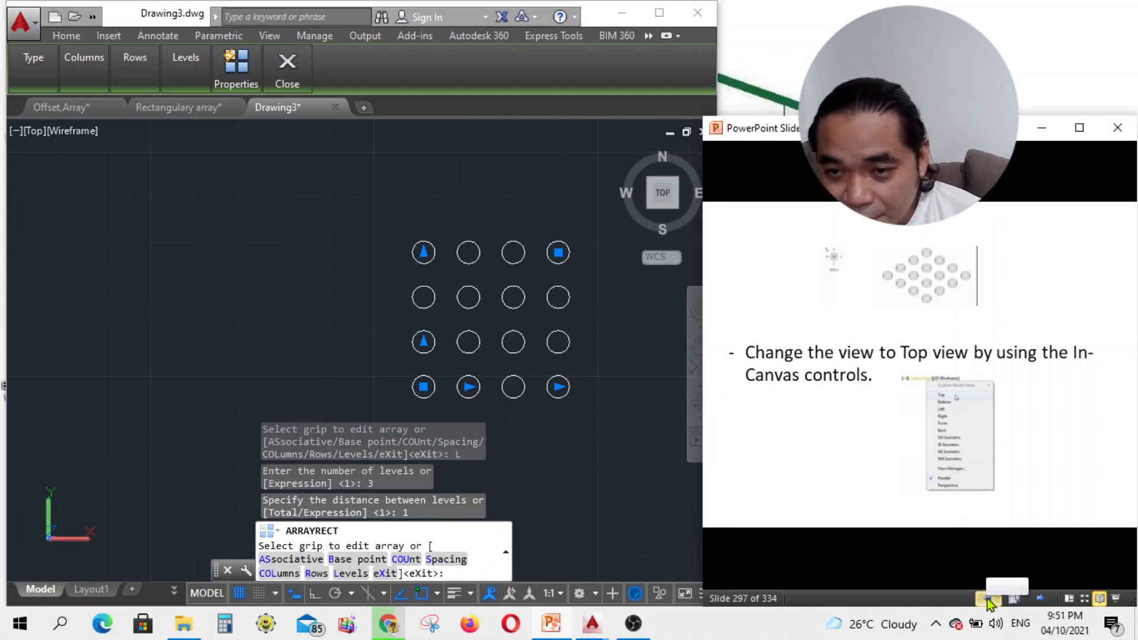
click(990, 600)
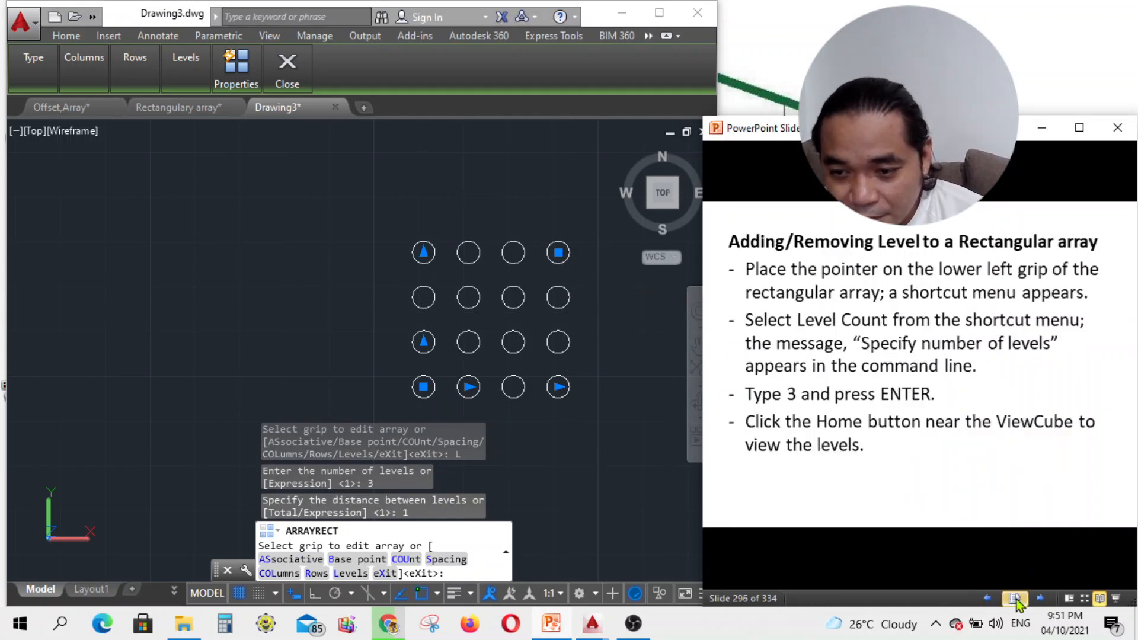
click(1040, 599)
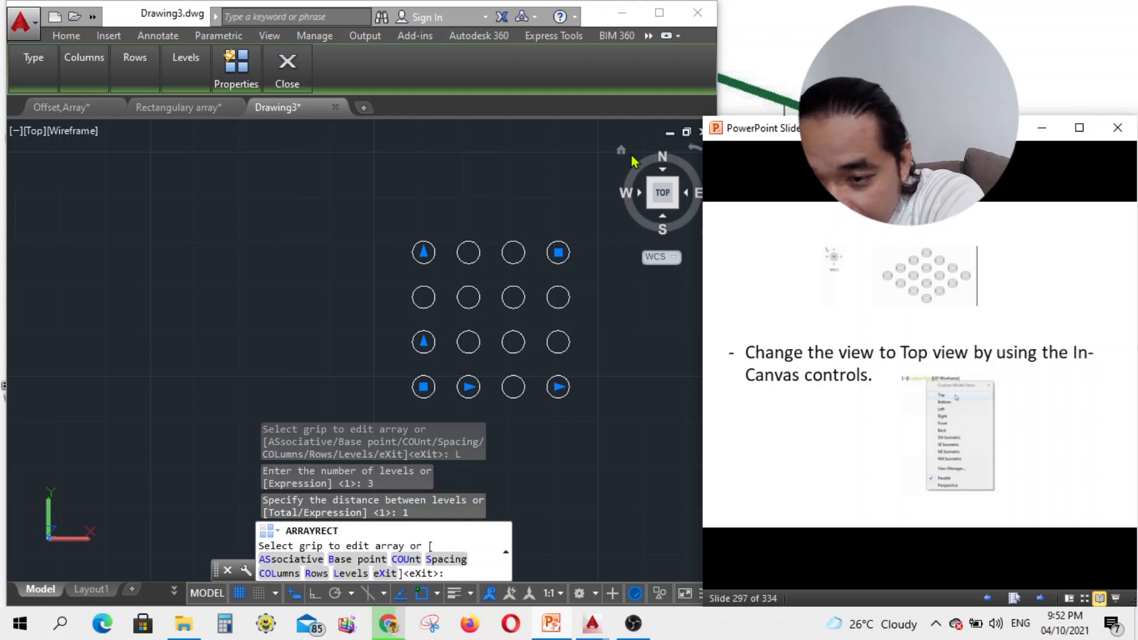
right_click(469, 393)
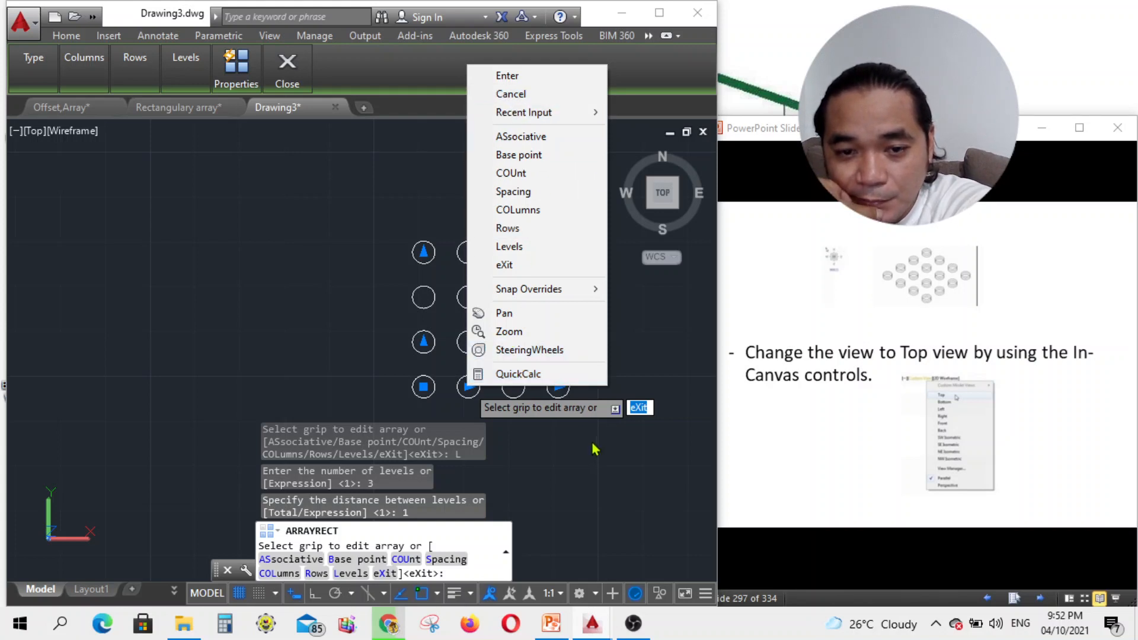
click(511, 96)
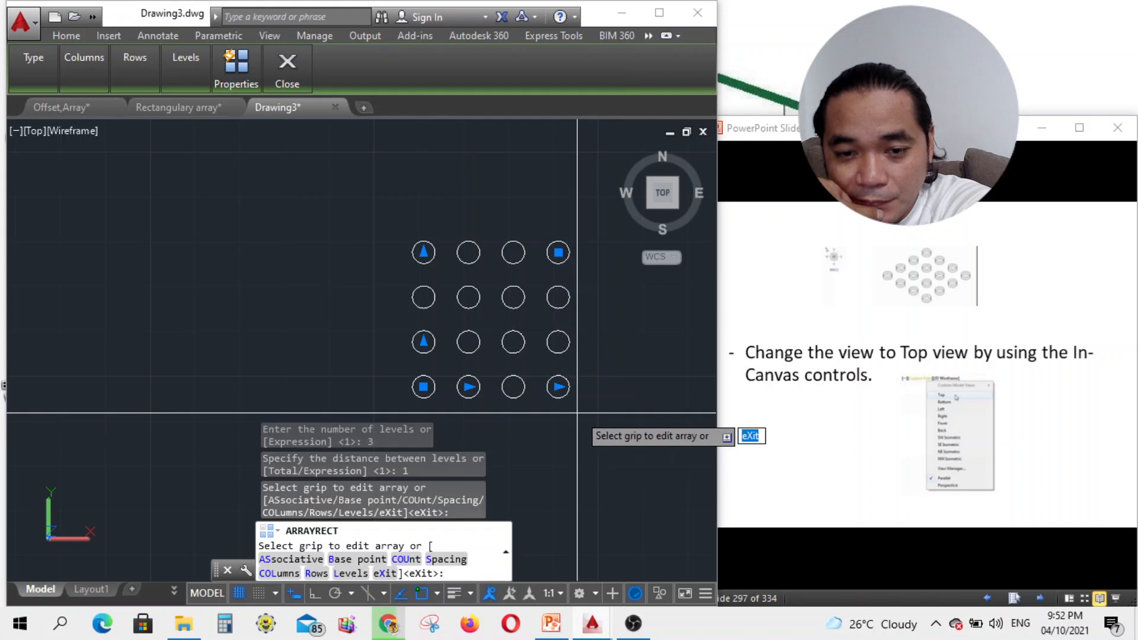
right_click(424, 387)
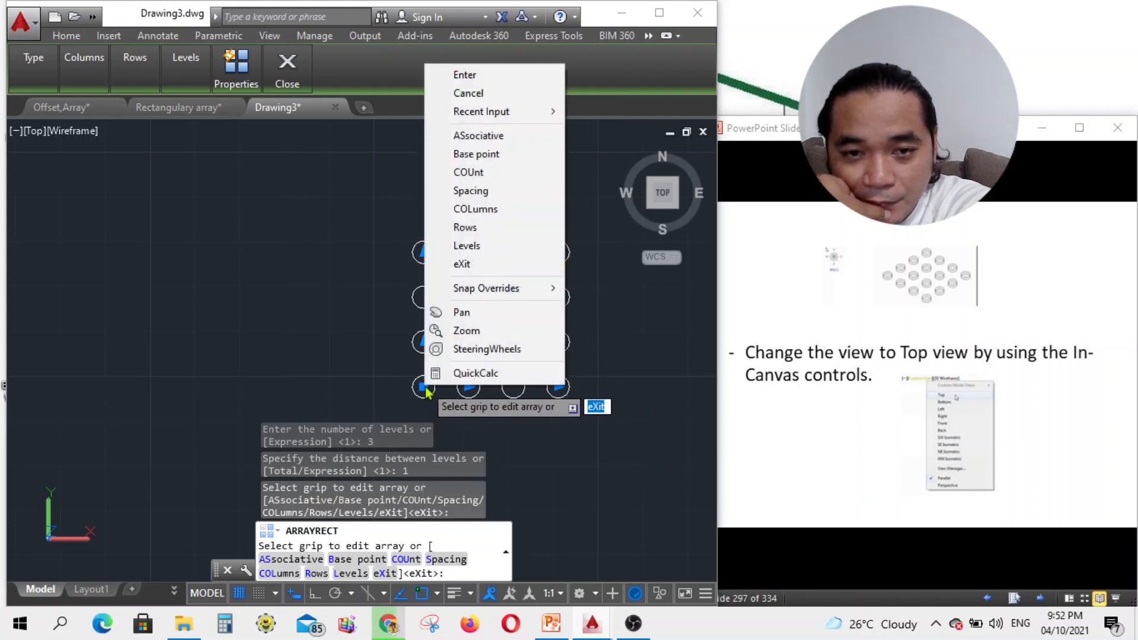
click(354, 347)
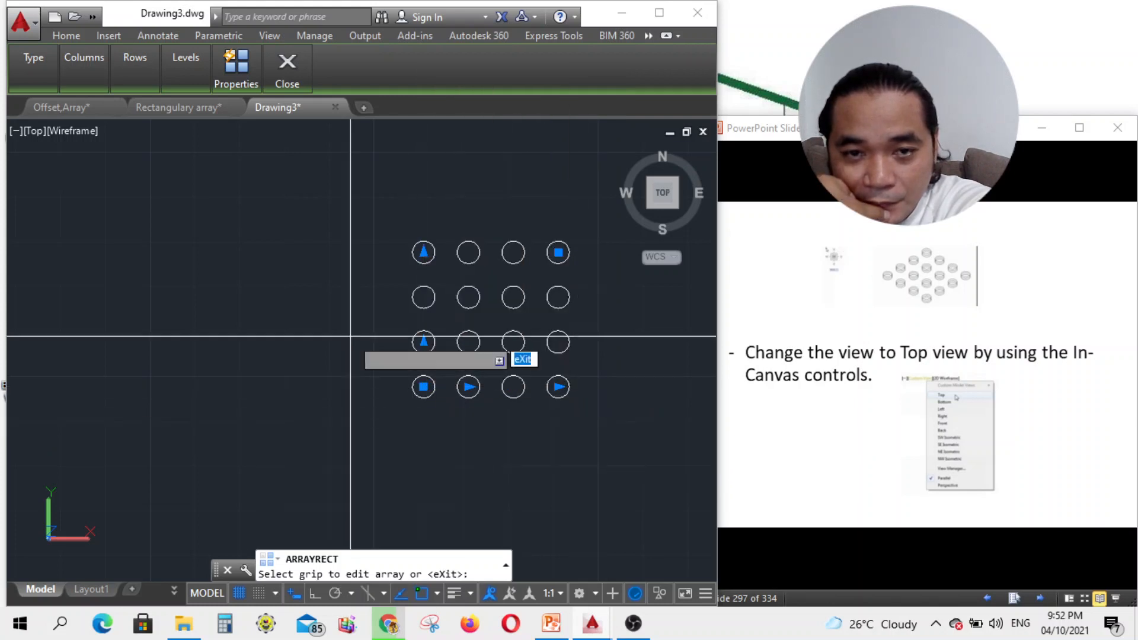
Step: Inspect the levelled array in AutoCAD from the top, right, back and bottom, rotating the bottom view through its orientations
click(662, 194)
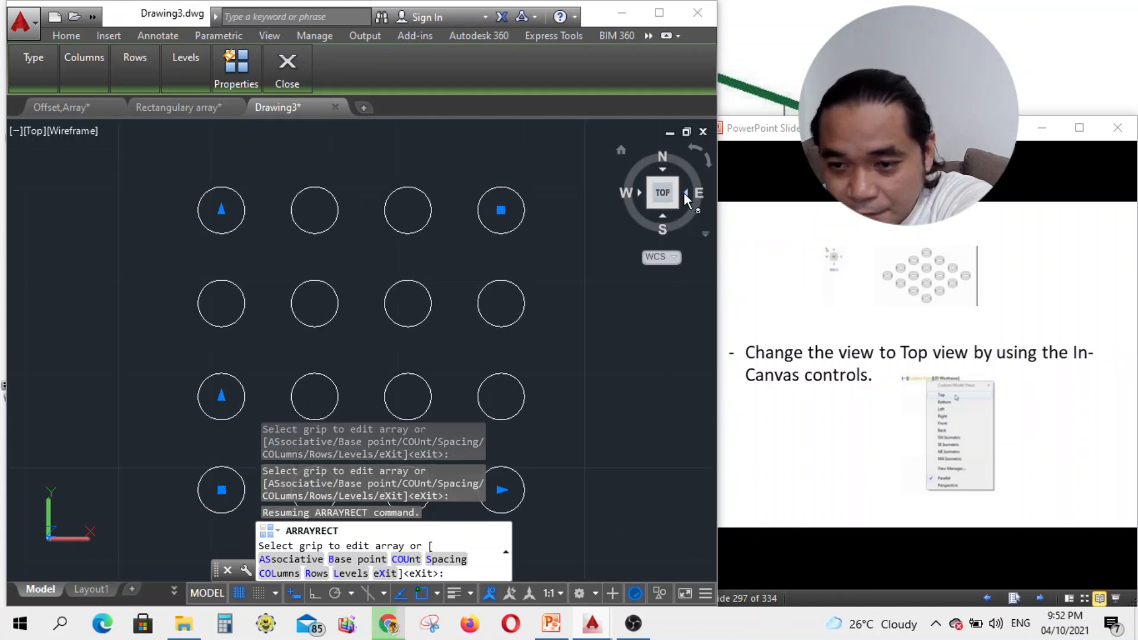
click(686, 193)
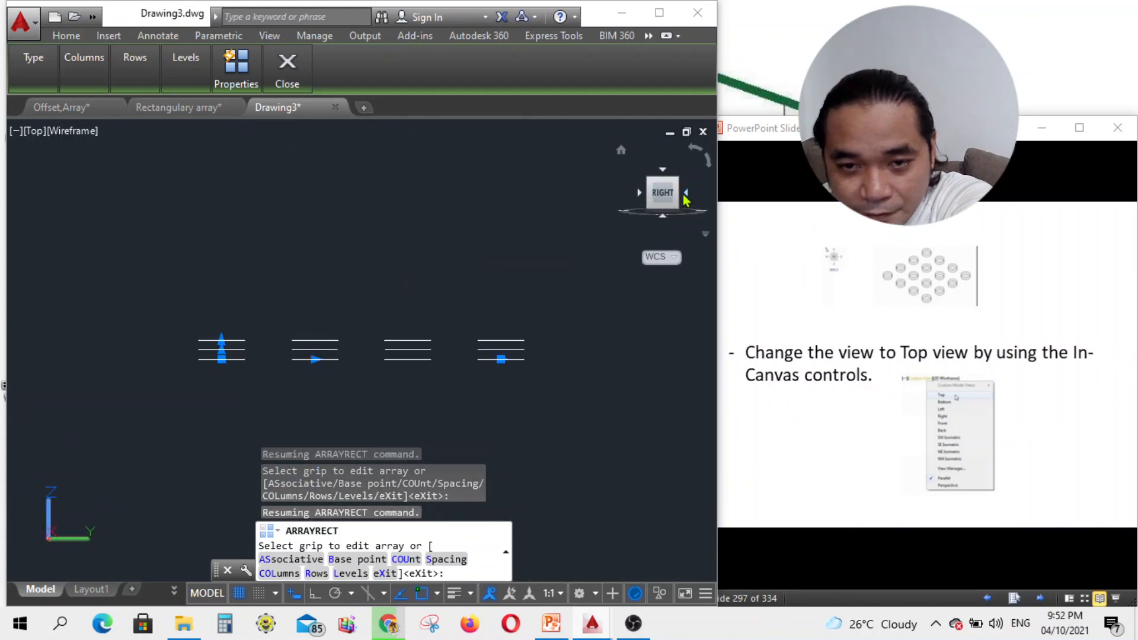
click(686, 194)
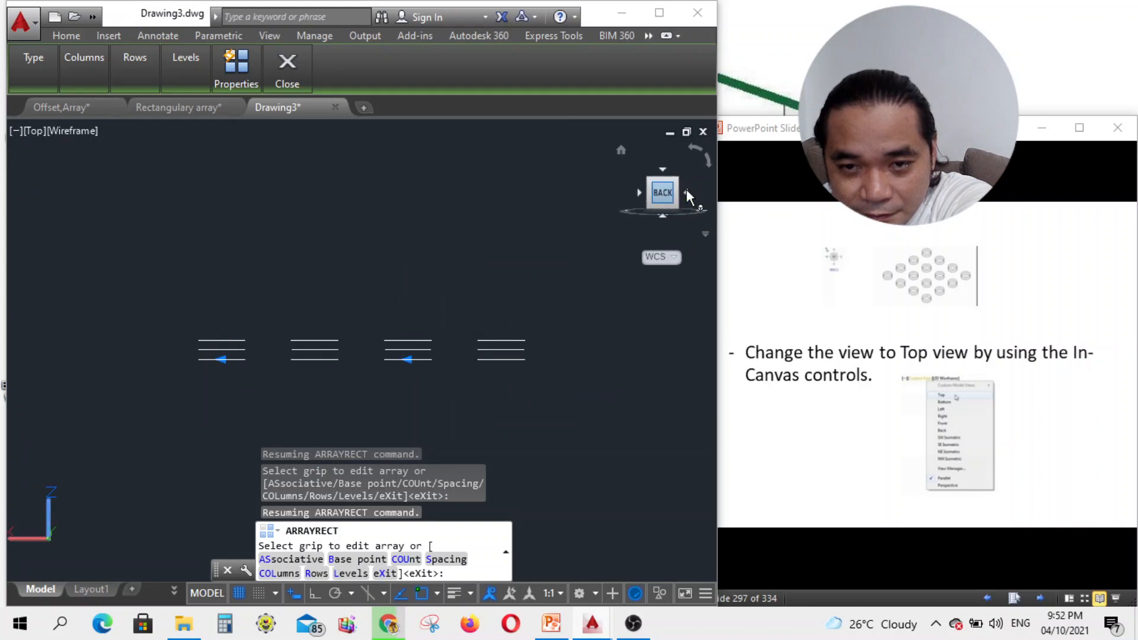
click(660, 212)
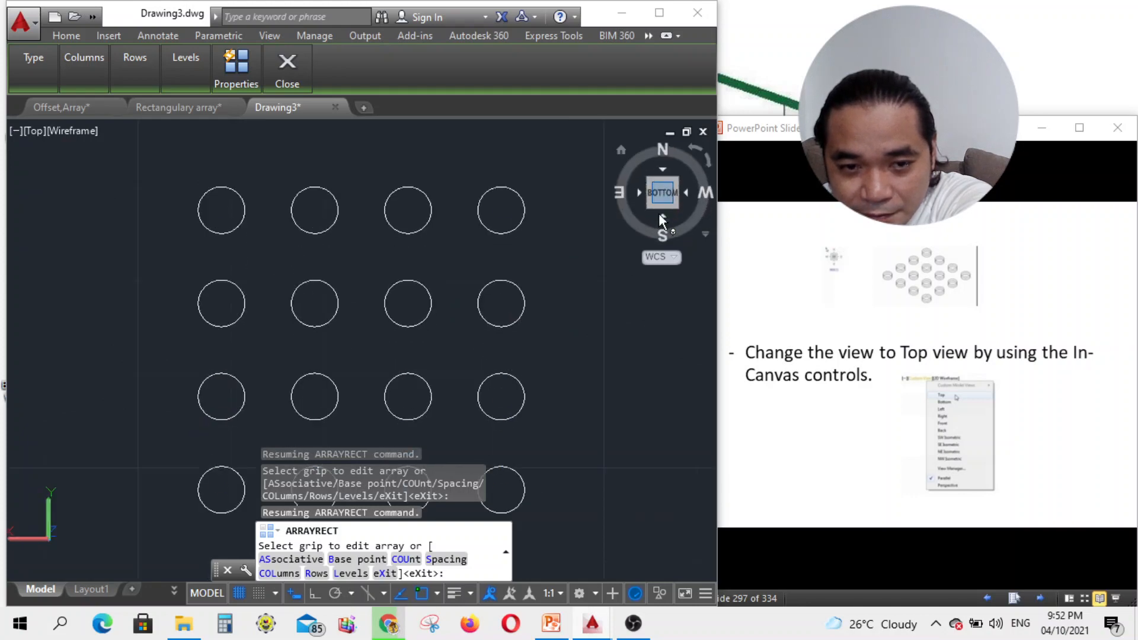
click(707, 160)
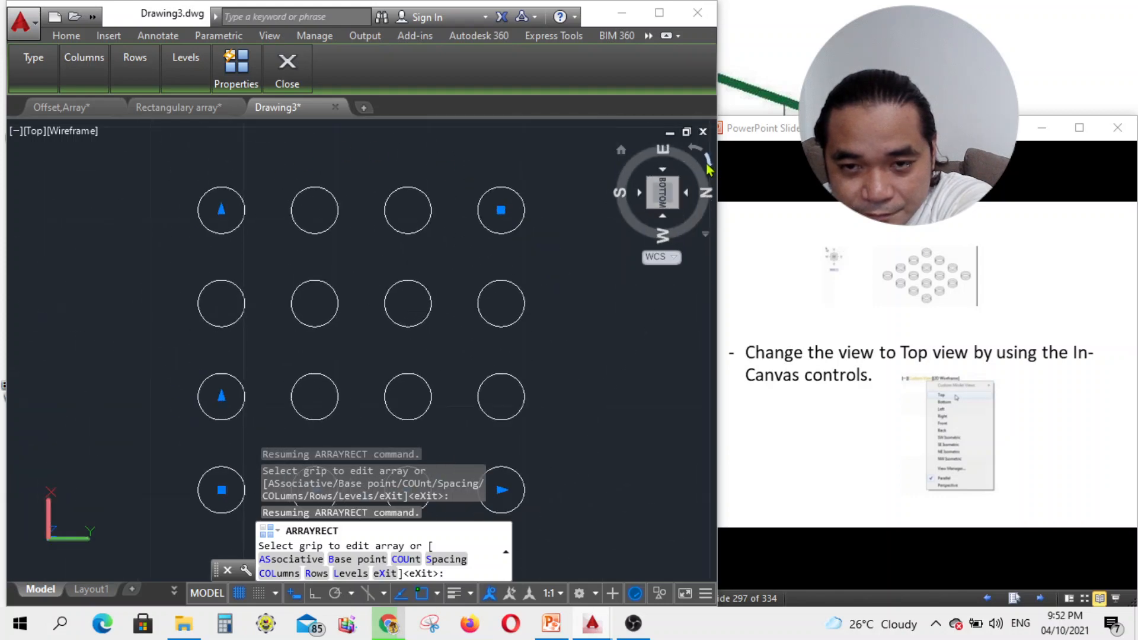
click(707, 161)
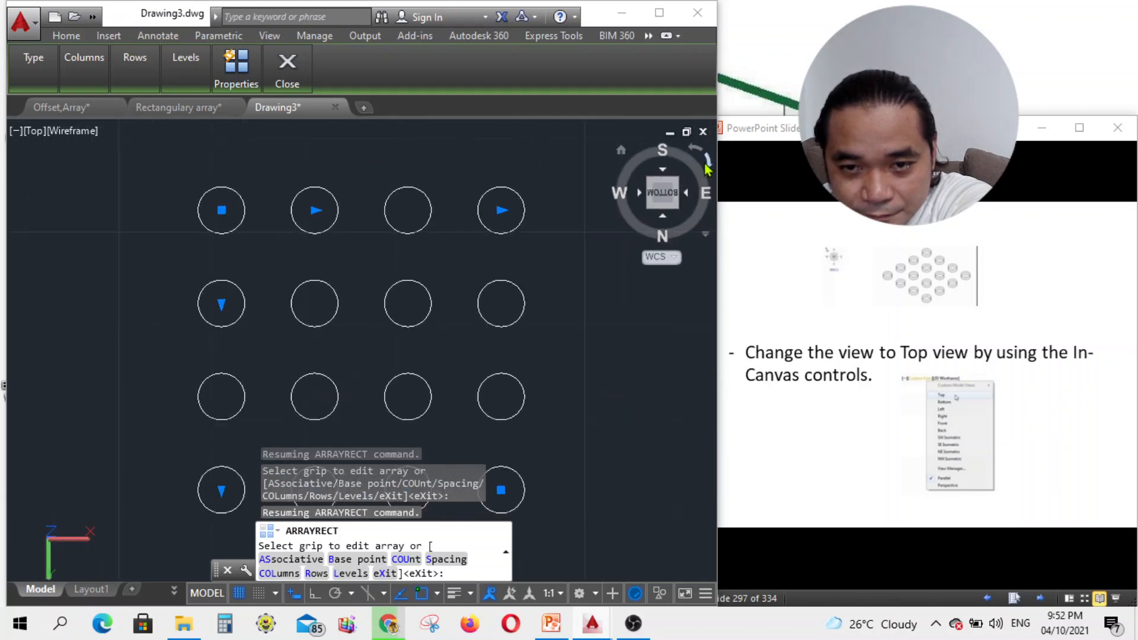
click(707, 165)
click(707, 165)
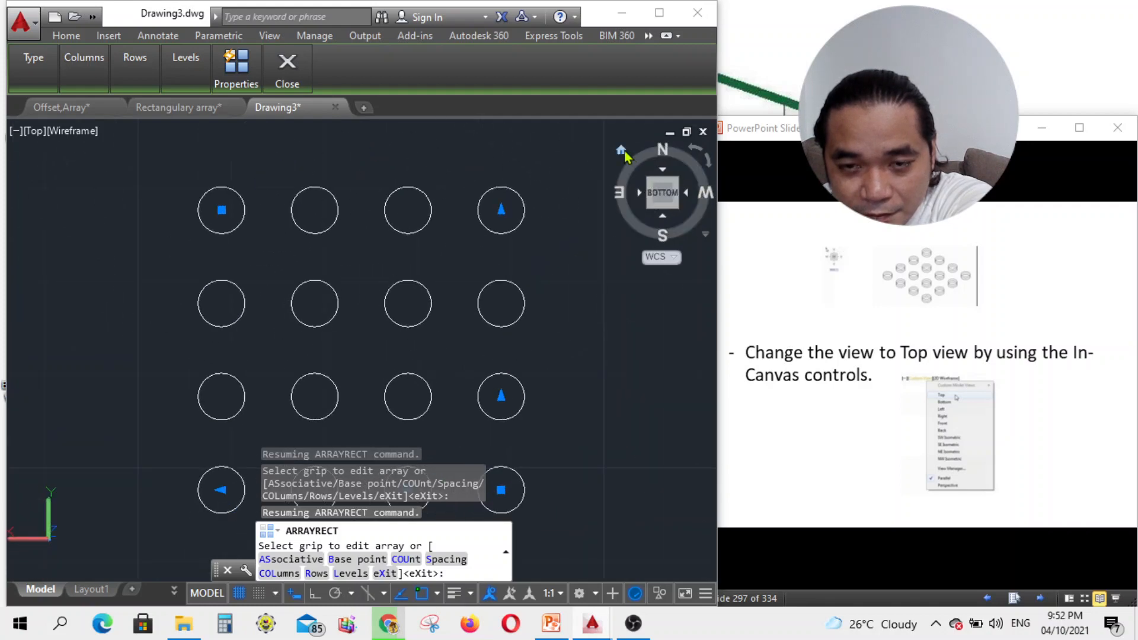
Step: Switch to the Home view and examine the array's stacked levels in 3D
click(623, 151)
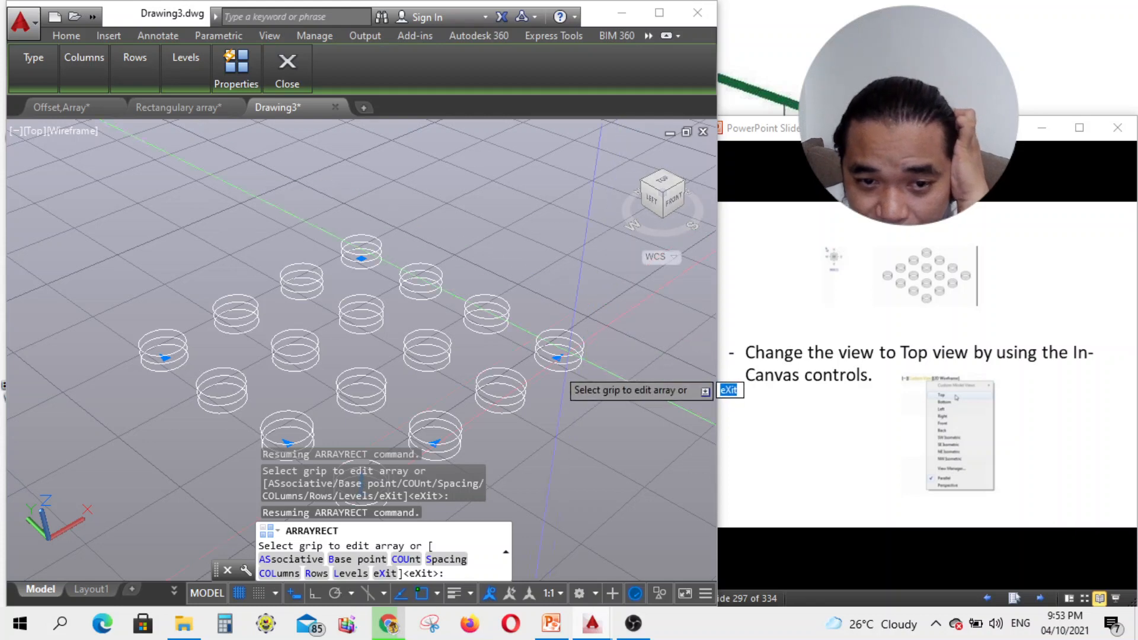
scroll(516, 418, up, 5)
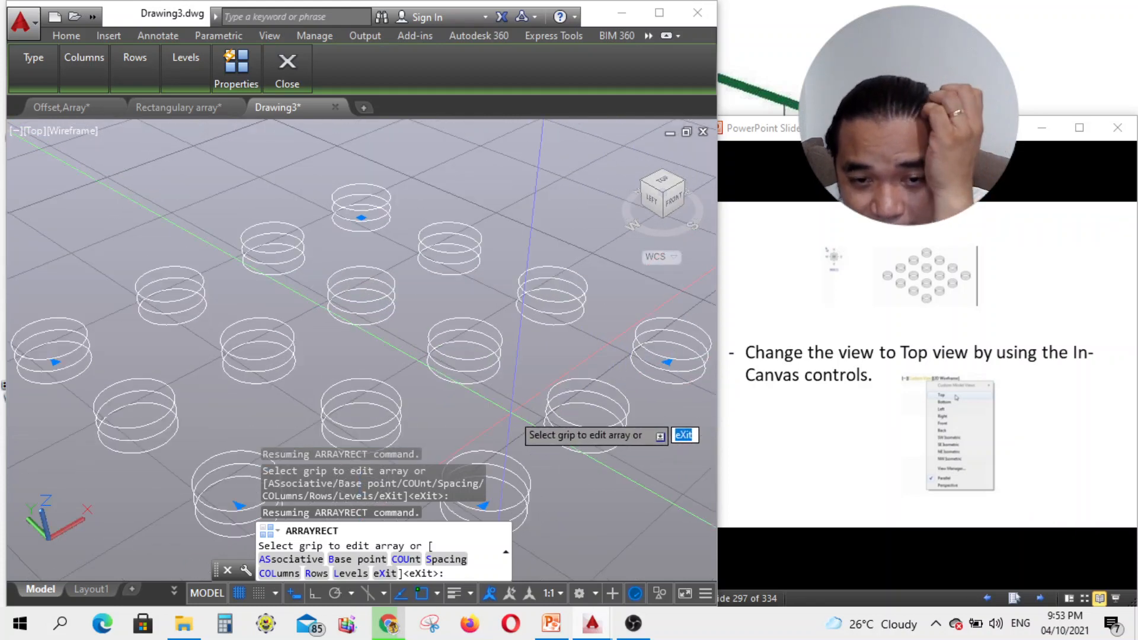
scroll(580, 429, down, 4)
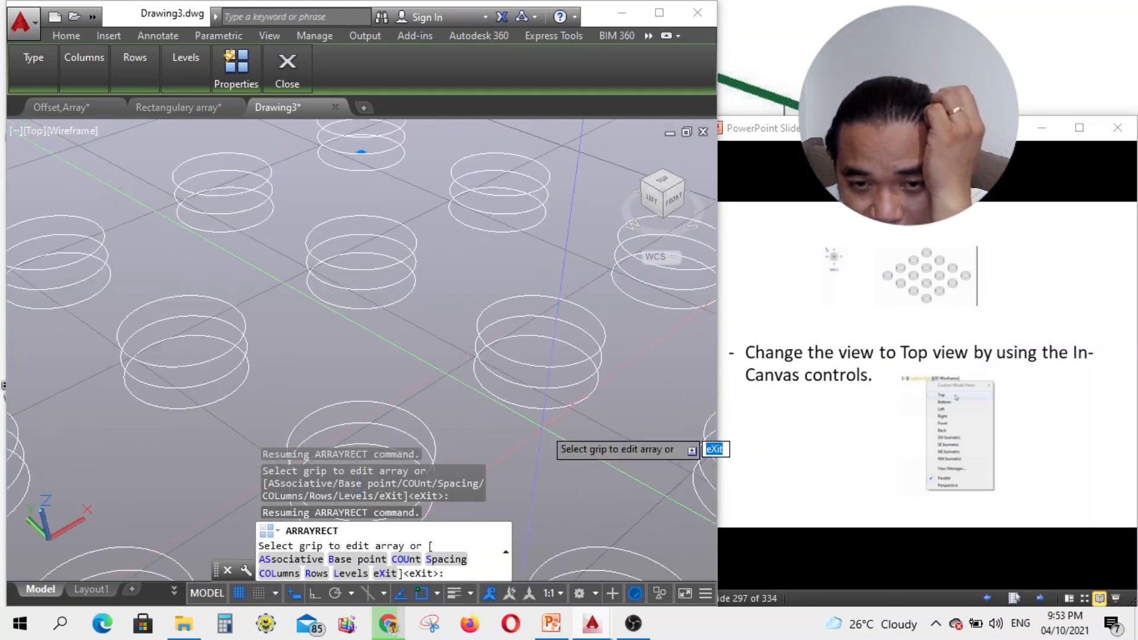
scroll(557, 415, down, 5)
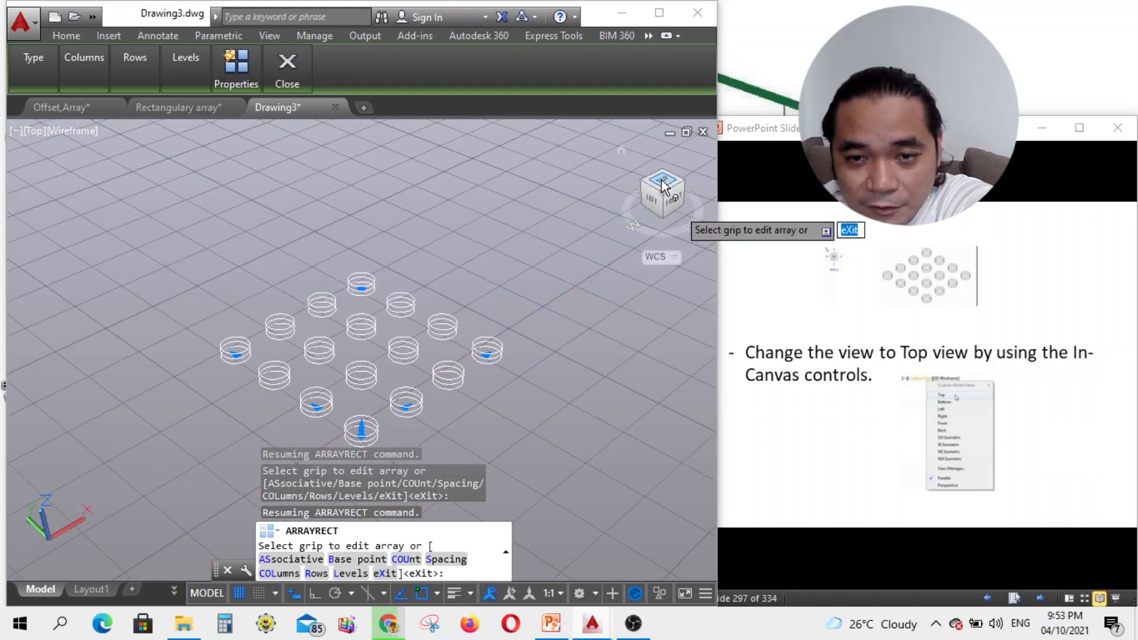
Step: Return the drawing to the Top view
click(672, 193)
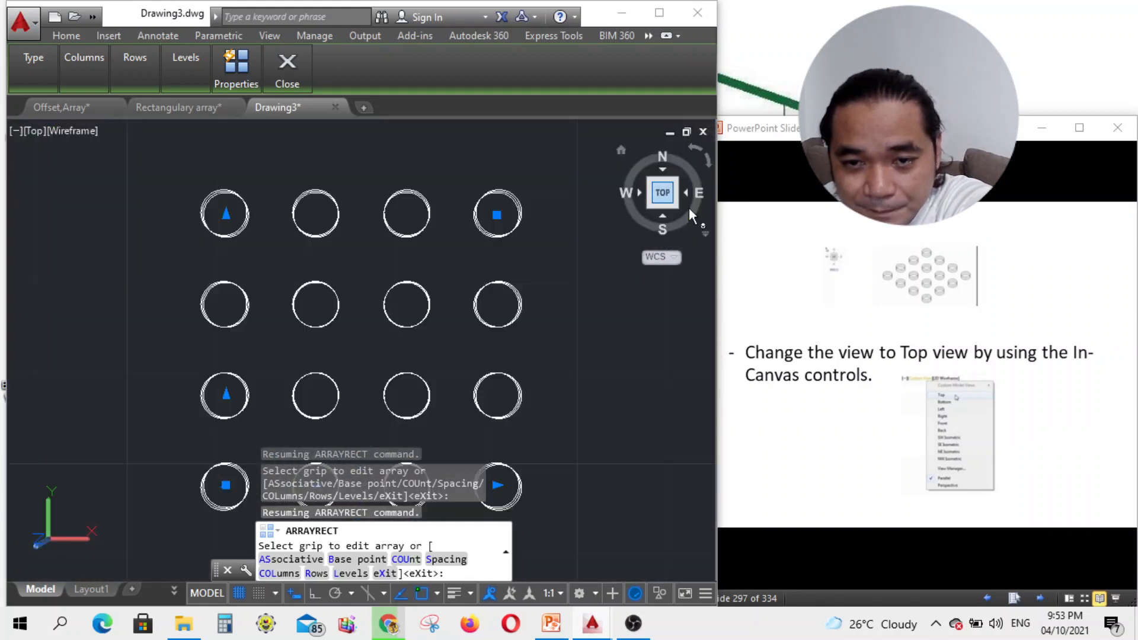
click(706, 235)
click(741, 266)
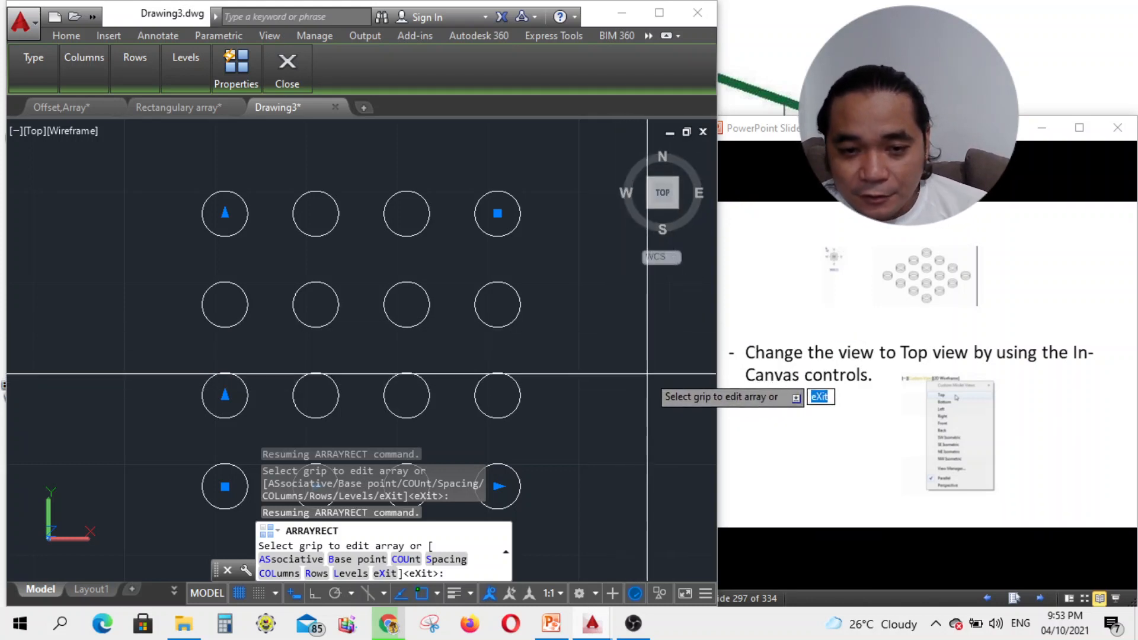
Step: Set the array to 7 columns with a distance of 10 between columns
click(288, 574)
scroll(474, 340, down, 2)
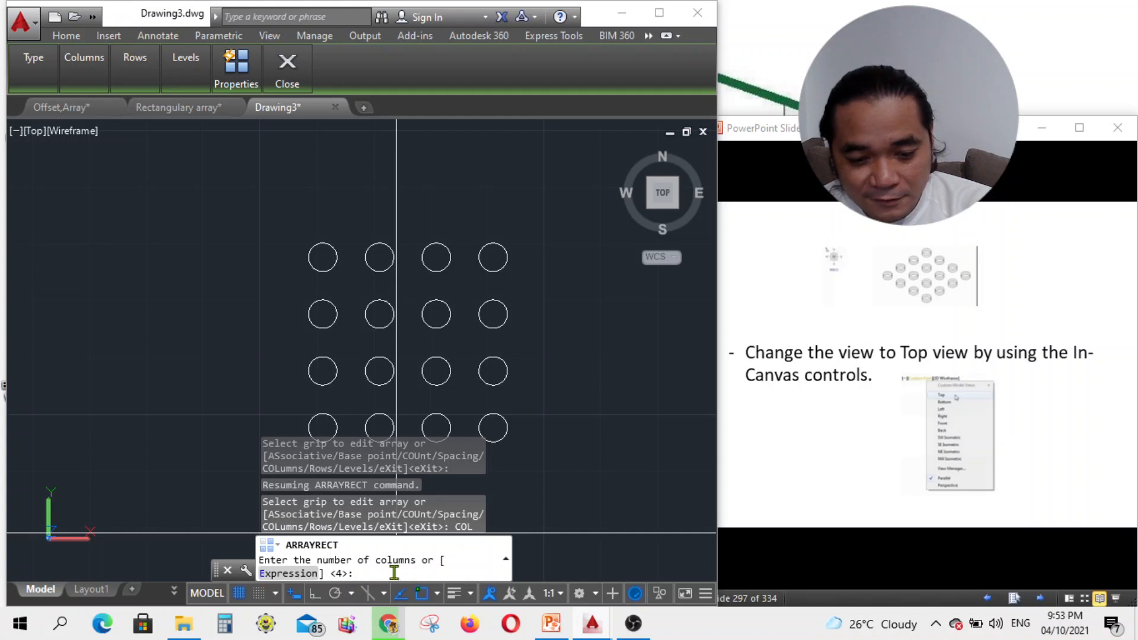
text(7)
key(Return)
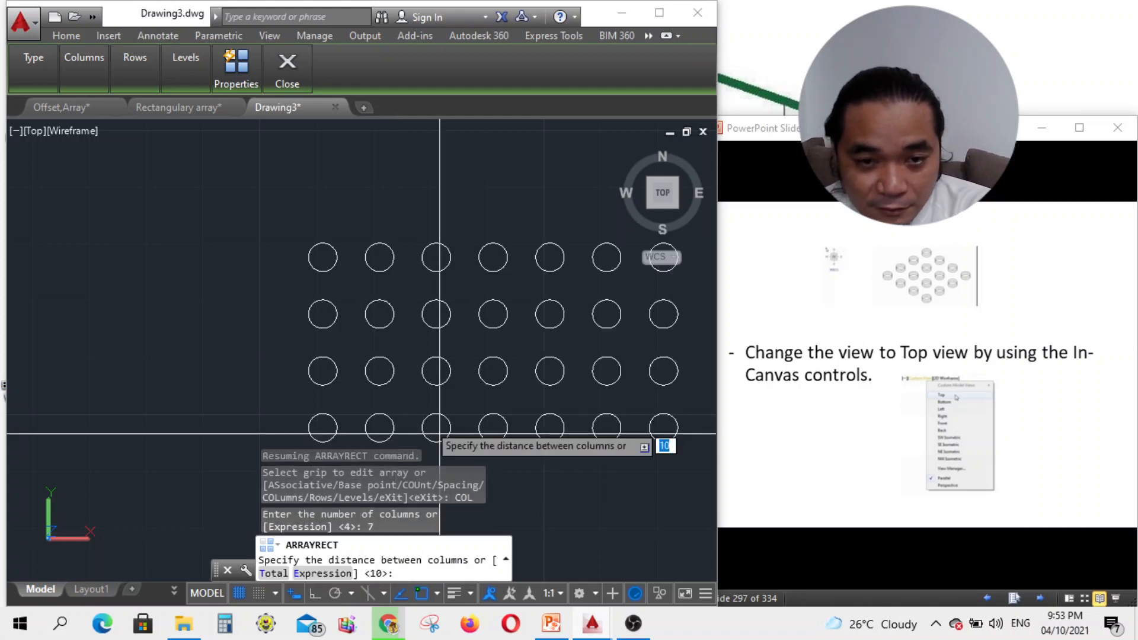
scroll(371, 385, down, 4)
scroll(367, 375, up, 2)
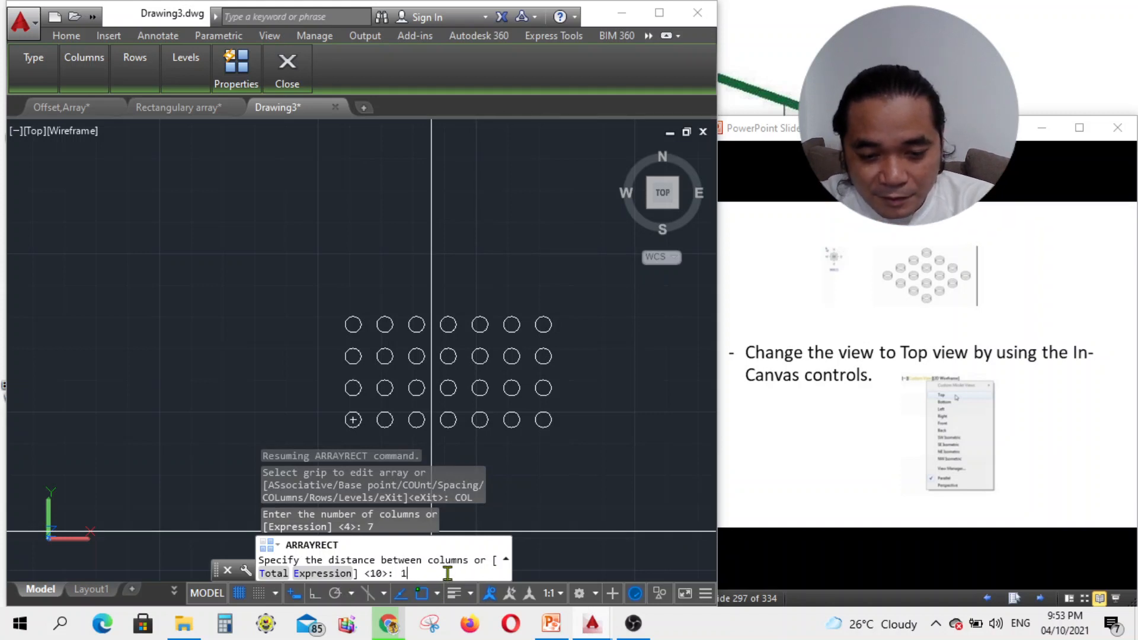
key(Return)
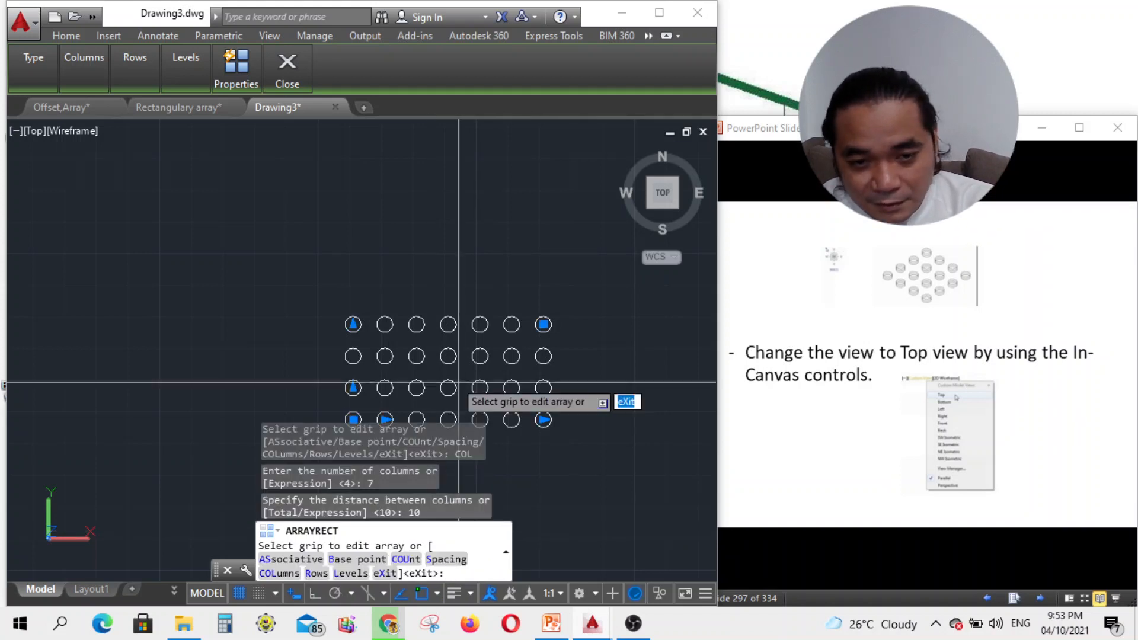
Step: Set the array to 7 rows with a distance of 10 between rows and an incrementing elevation of 0
scroll(450, 380, up, 3)
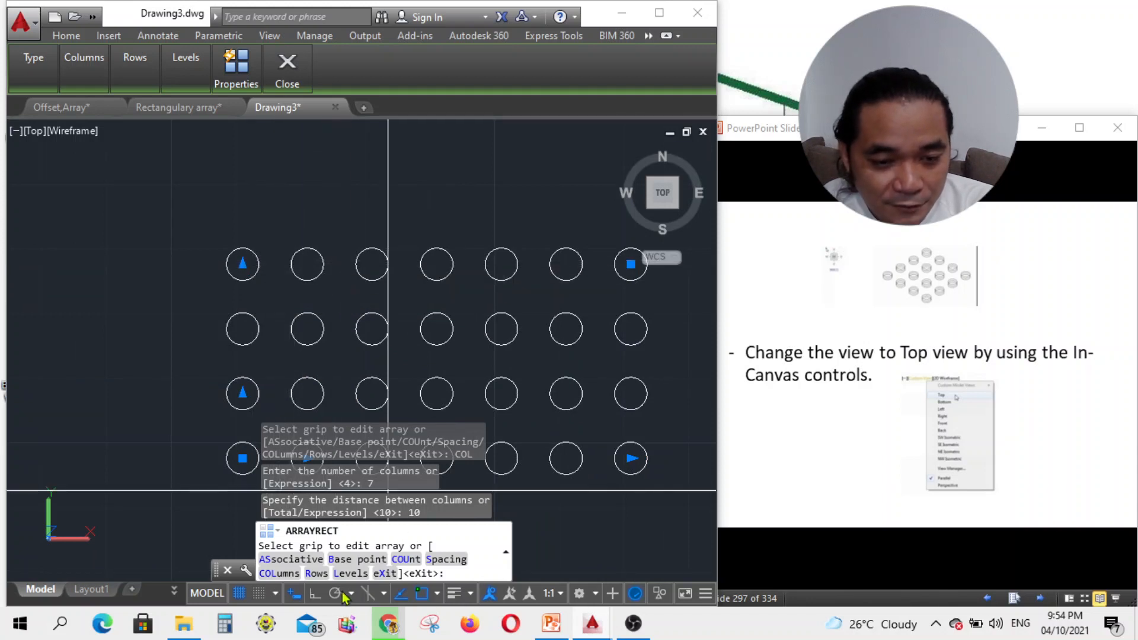
double_click(327, 578)
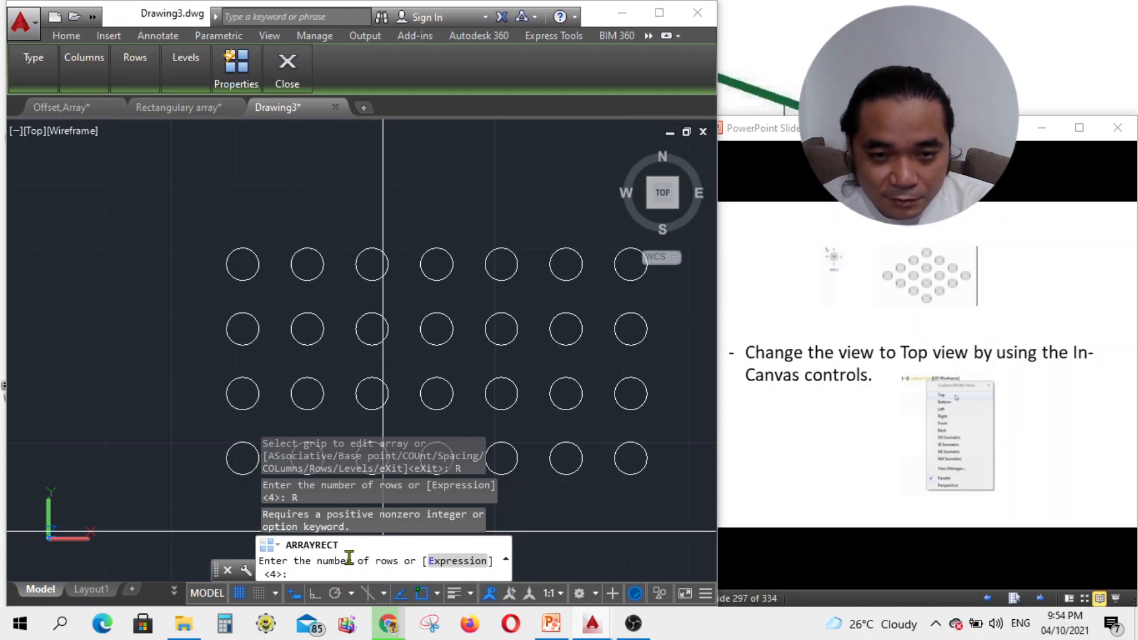
text(7)
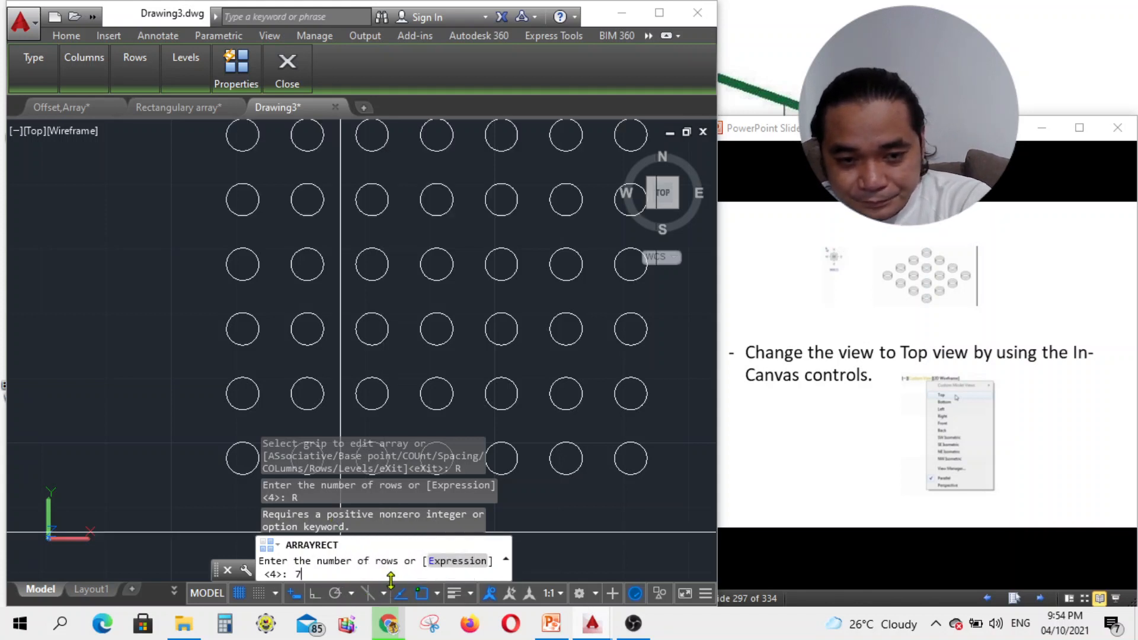
key(Return)
scroll(482, 376, down, 4)
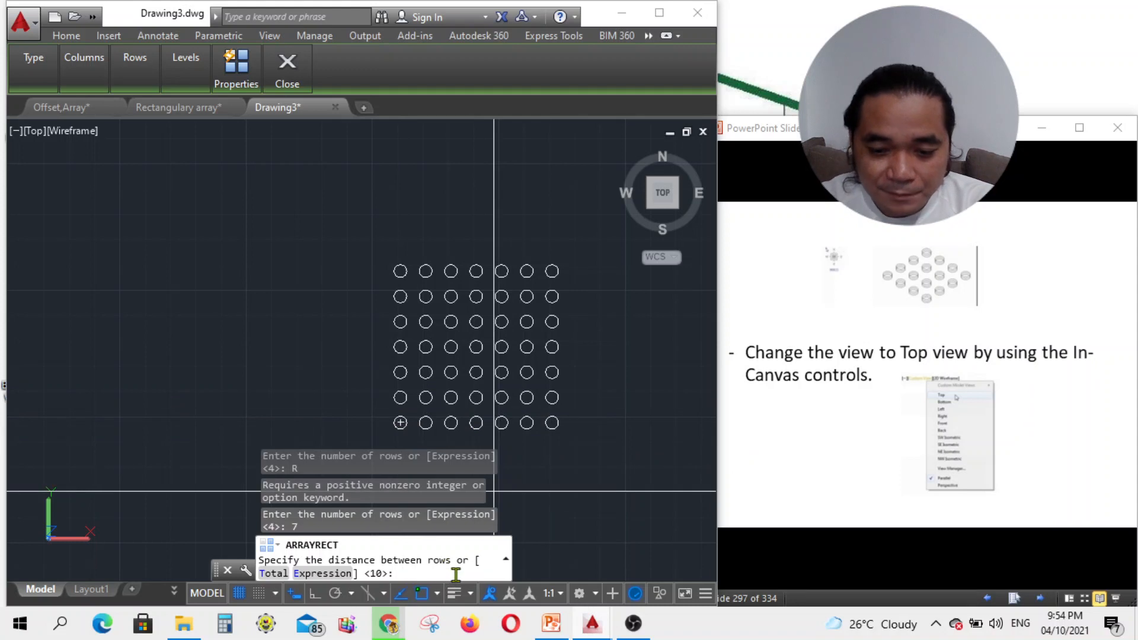
key(Return)
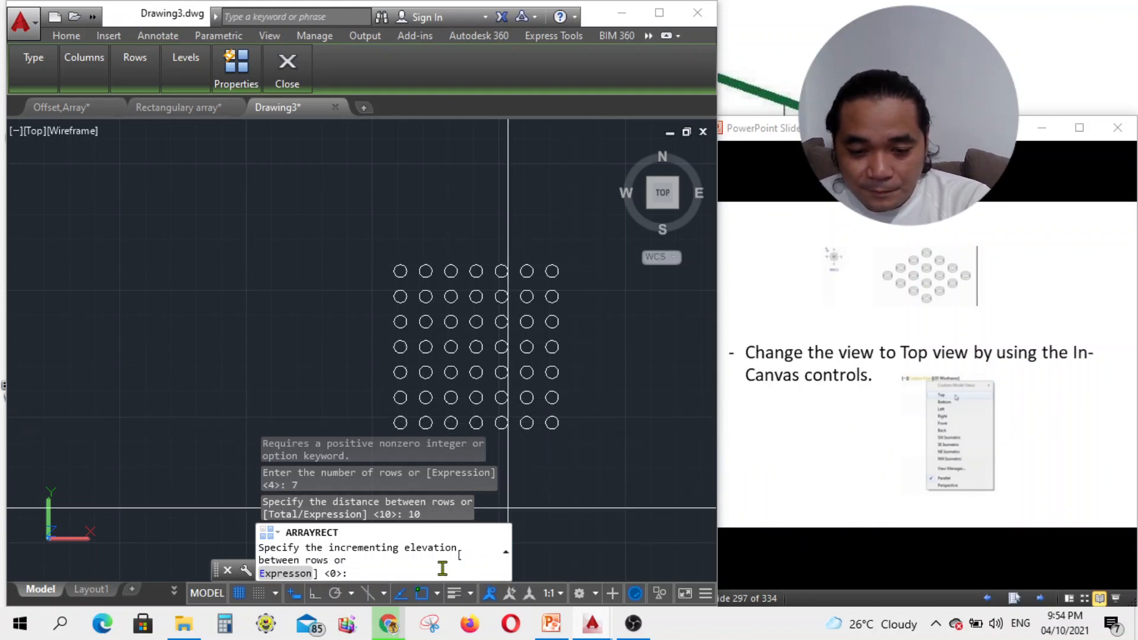
text(0)
key(Return)
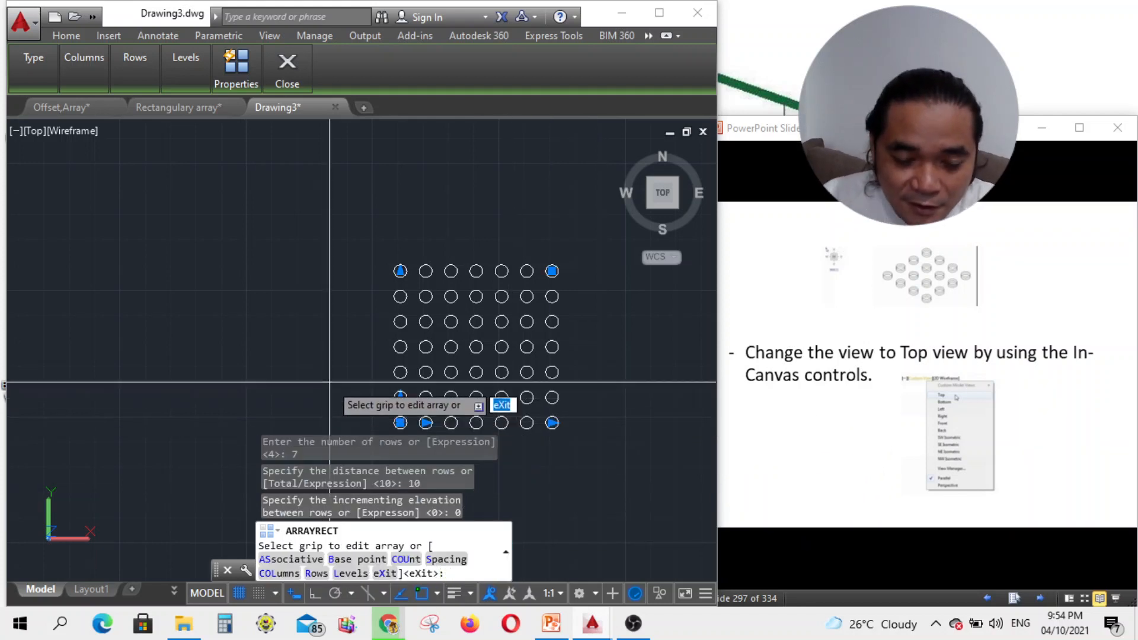
scroll(401, 392, up, 3)
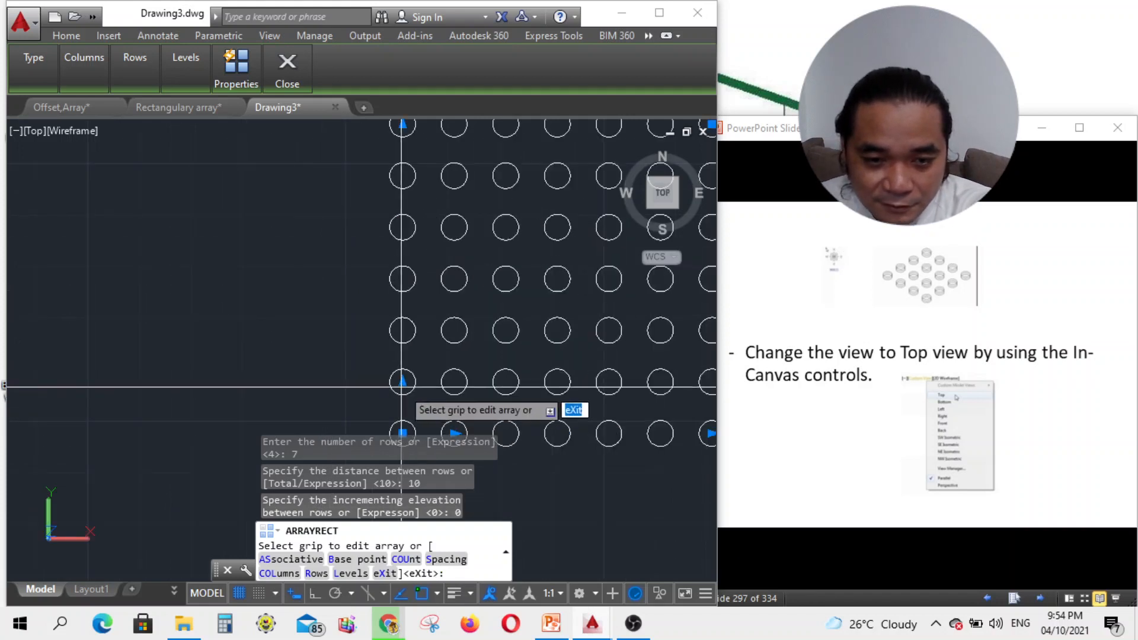
scroll(401, 382, down, 2)
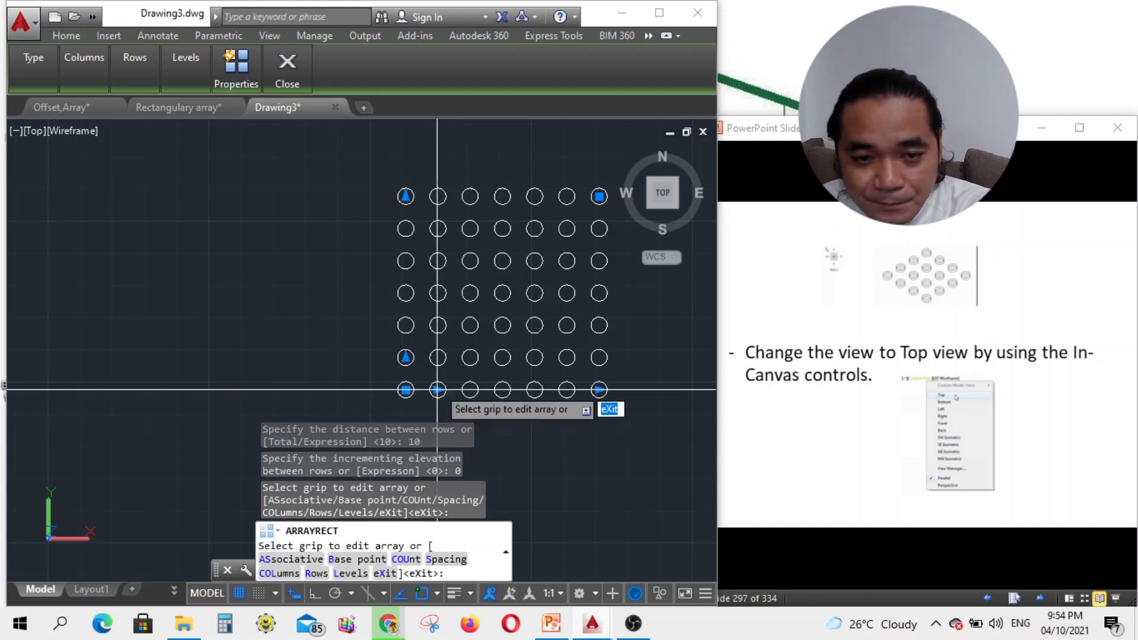
scroll(351, 287, down, 2)
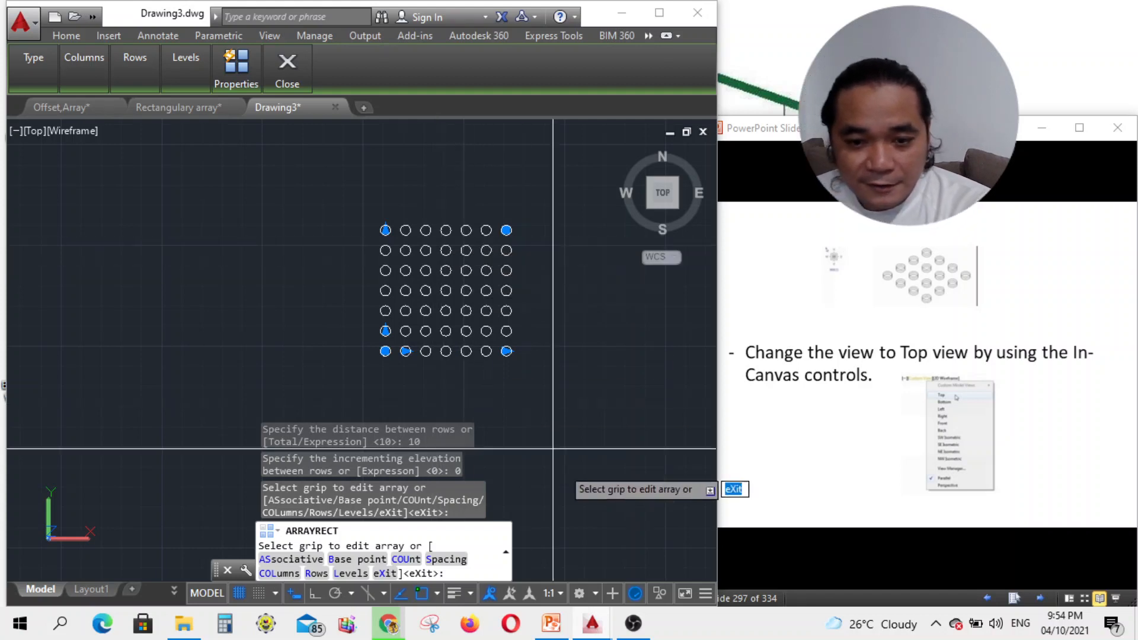
click(638, 631)
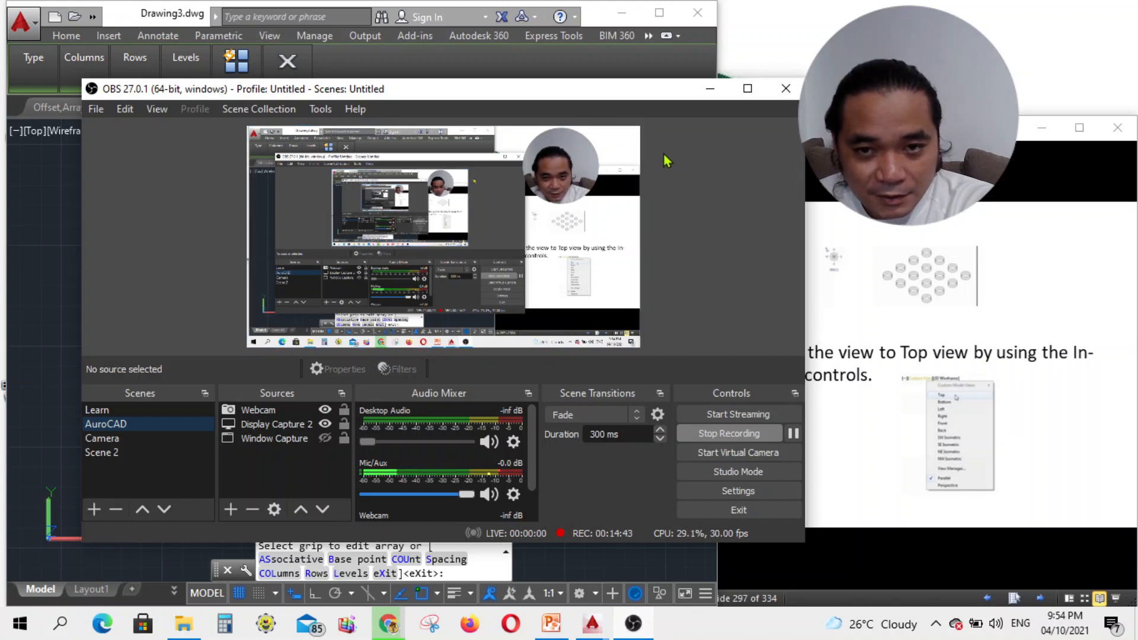
click(710, 89)
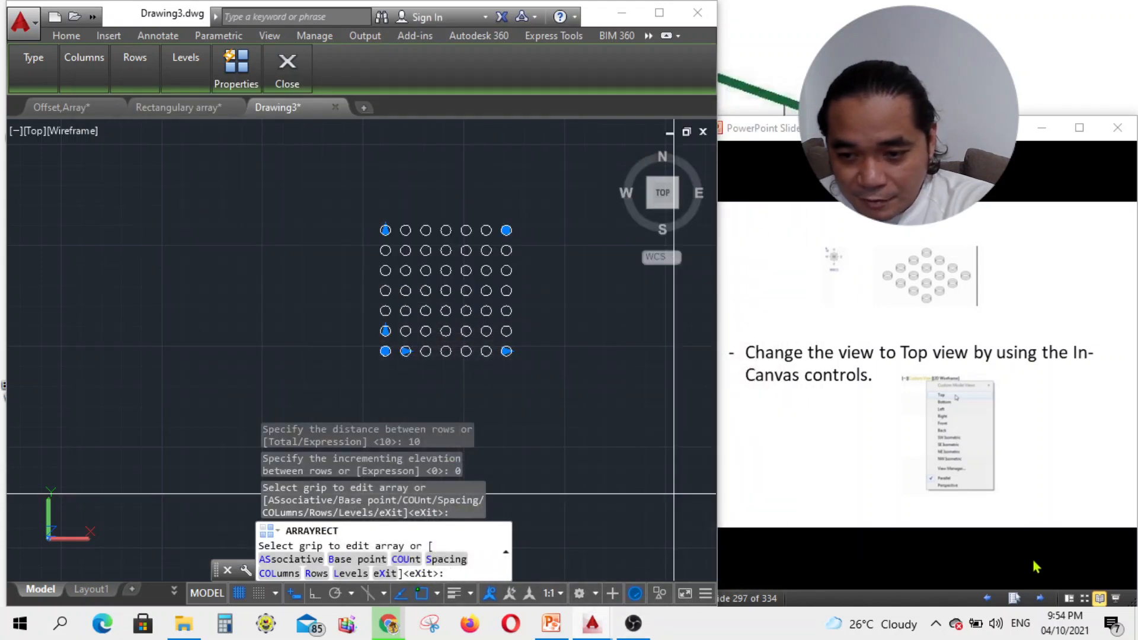
Step: Advance the PowerPoint lesson to the Revision Clouds slide and exit the array command in AutoCAD
click(1042, 599)
click(1044, 603)
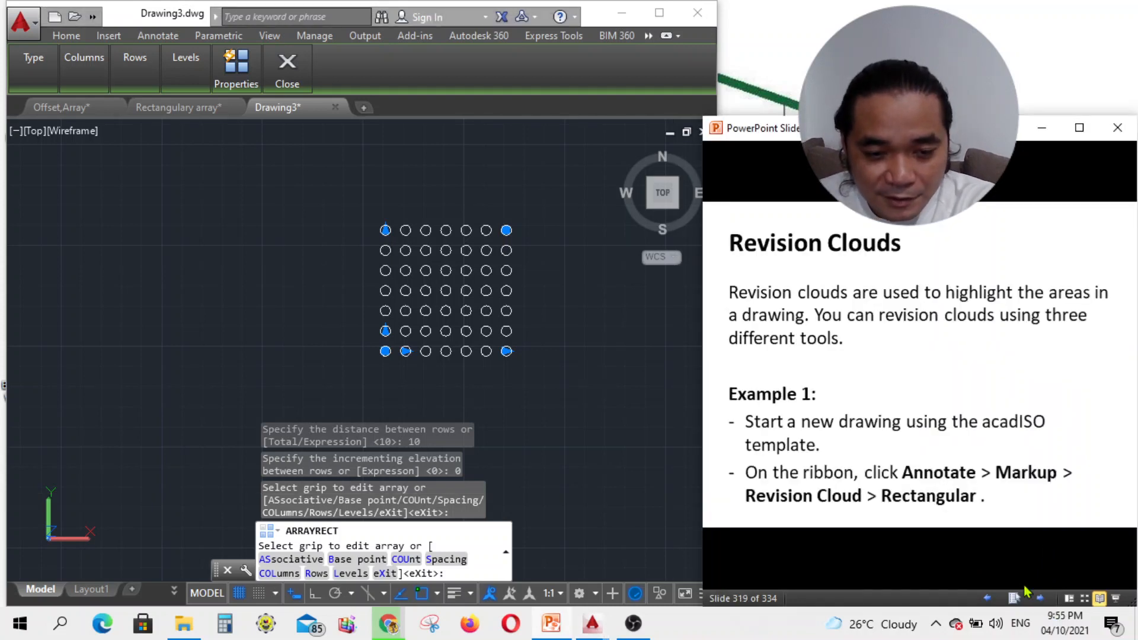
click(392, 578)
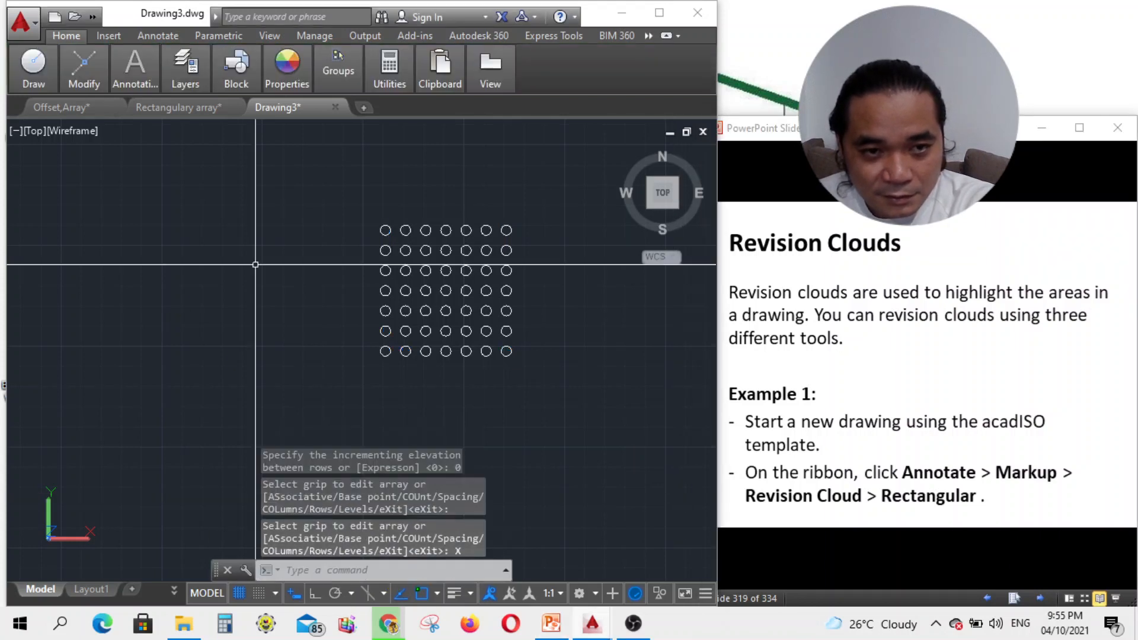
Step: Save the drawing in the Exercises folder as "Editing Tools - Modifying array"
click(93, 16)
click(124, 38)
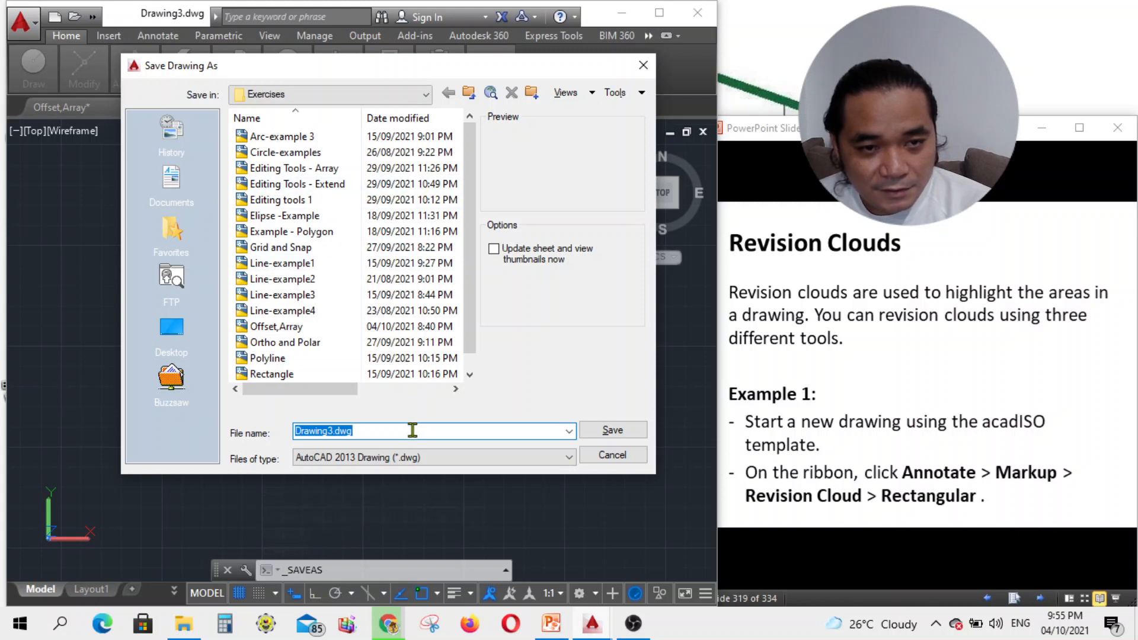
text(Editi)
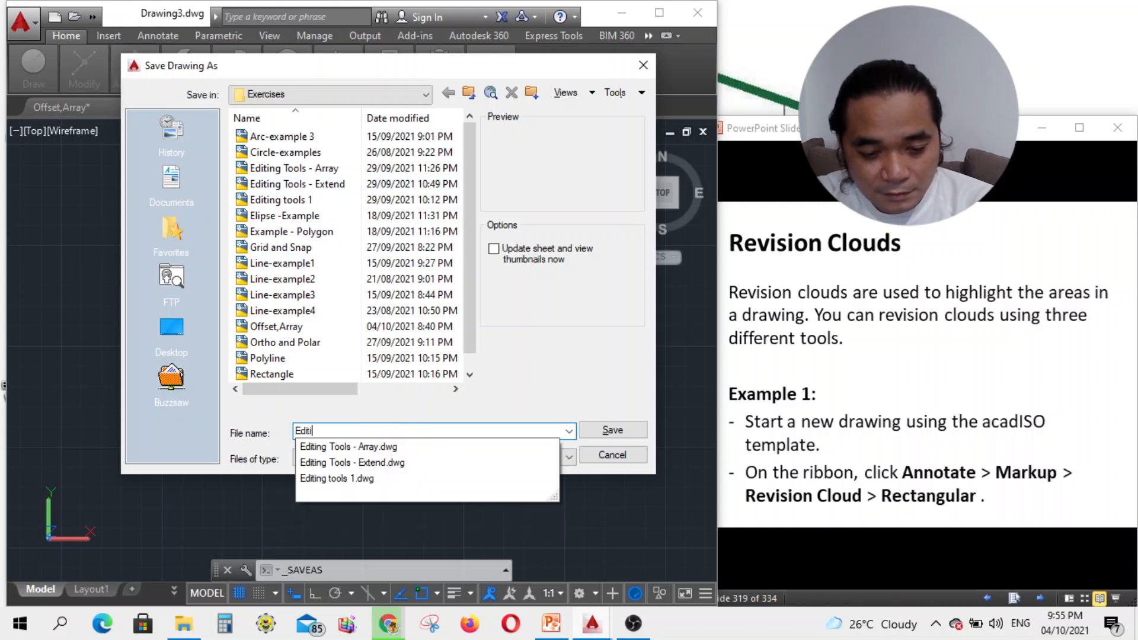
text(ng Tootl)
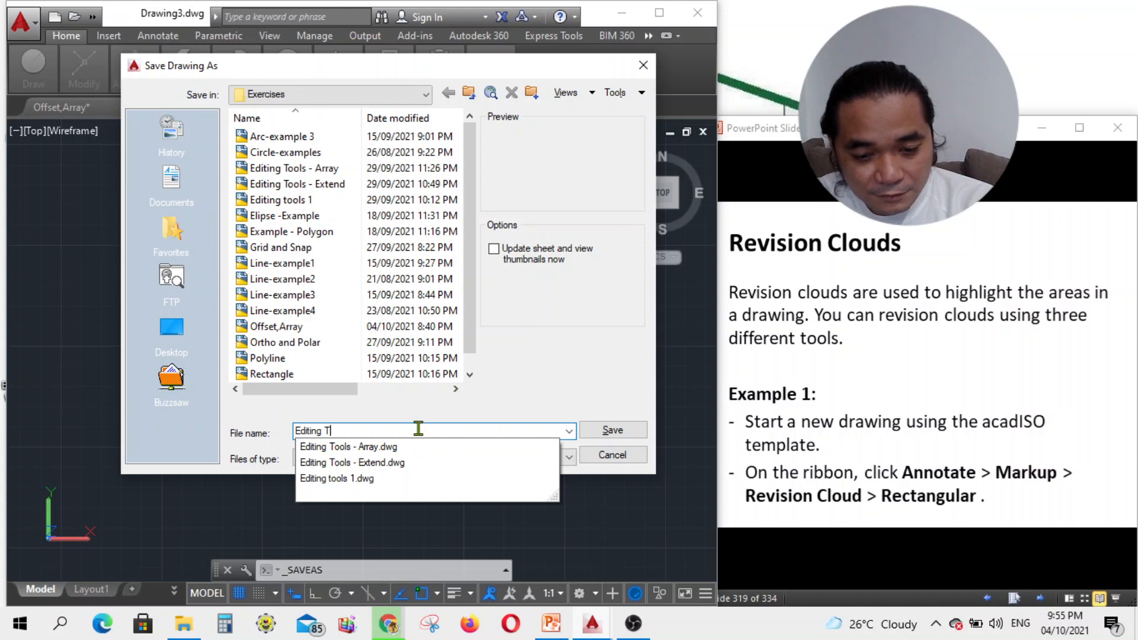
key(BackSpace)
key(BackSpace)
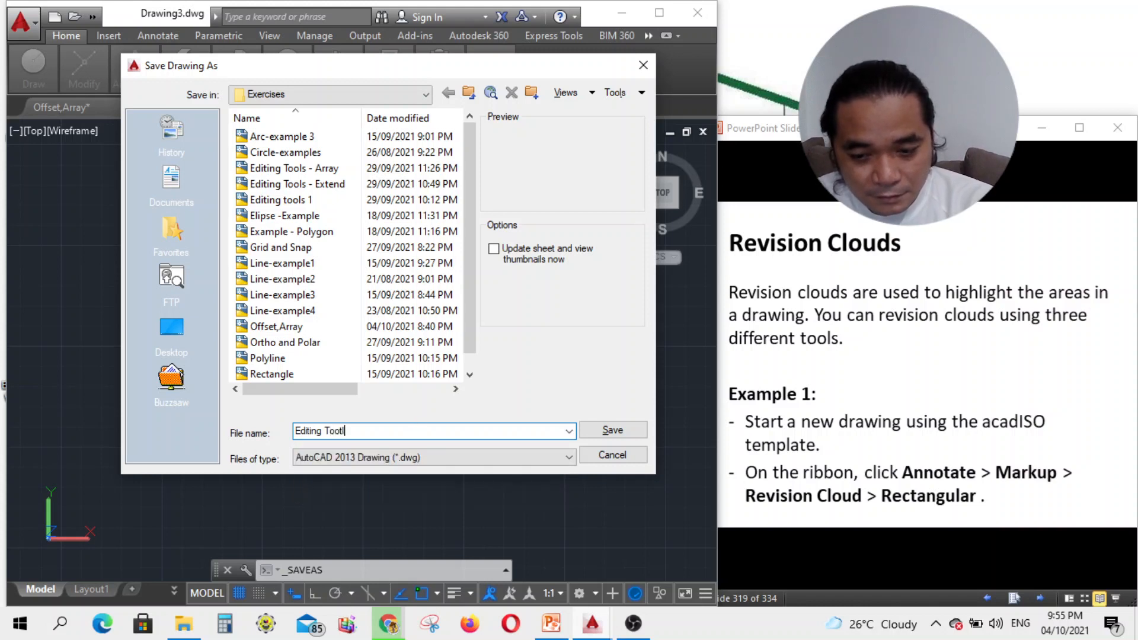
text(ls - Modi)
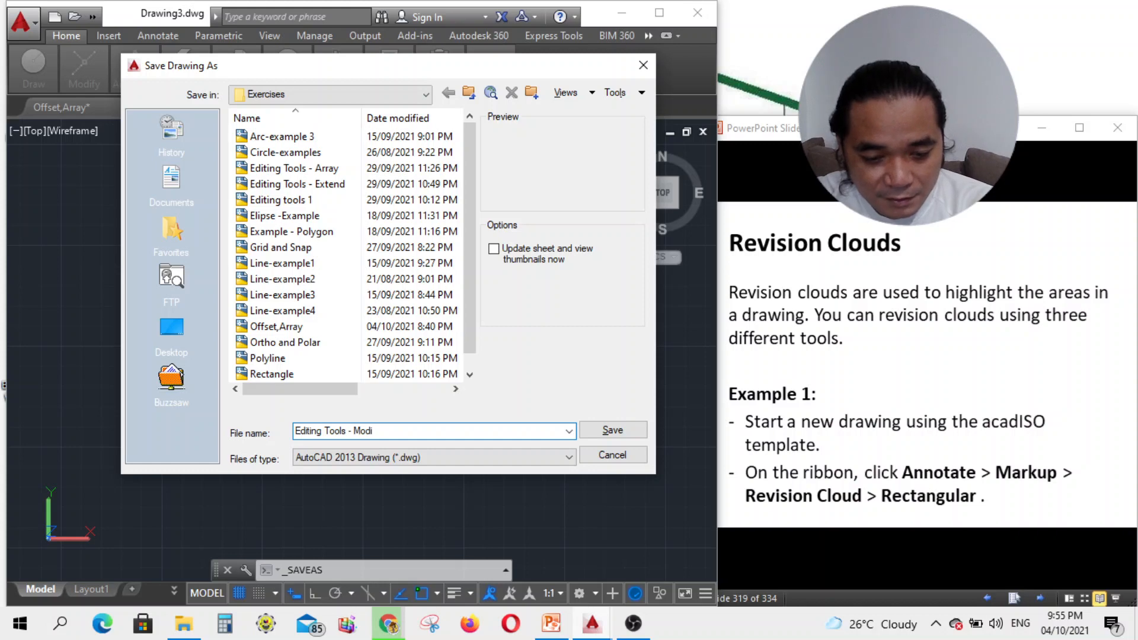
text(fying array)
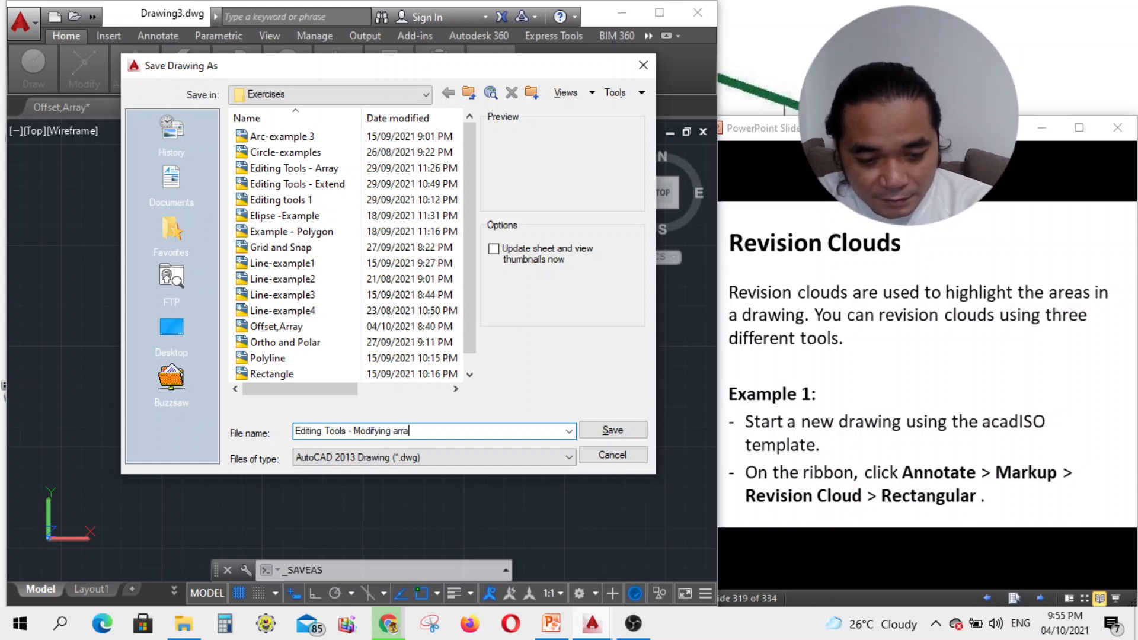
click(611, 427)
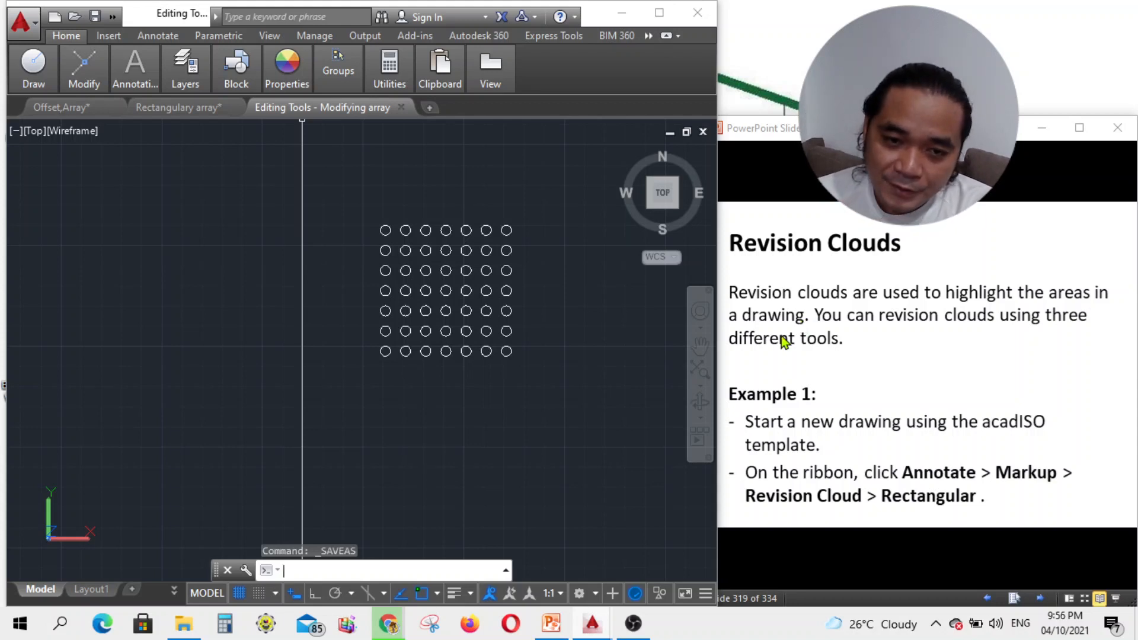
Step: Start a new drawing from the "acadISO -Named Plot Styles.dwt" template
click(603, 408)
scroll(405, 383, down, 3)
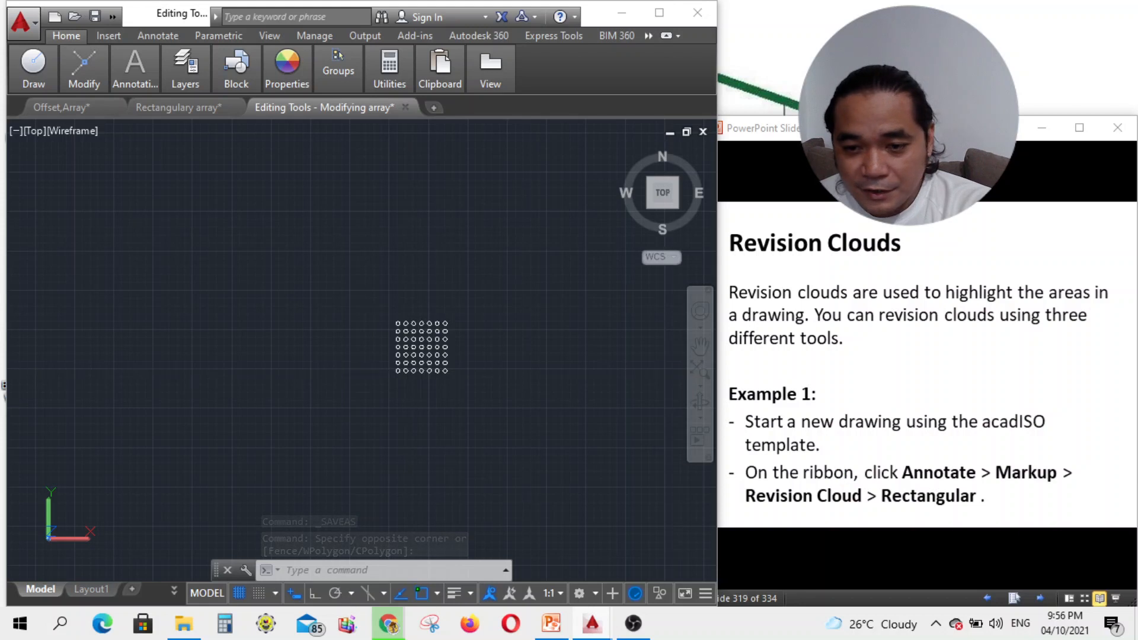
click(439, 112)
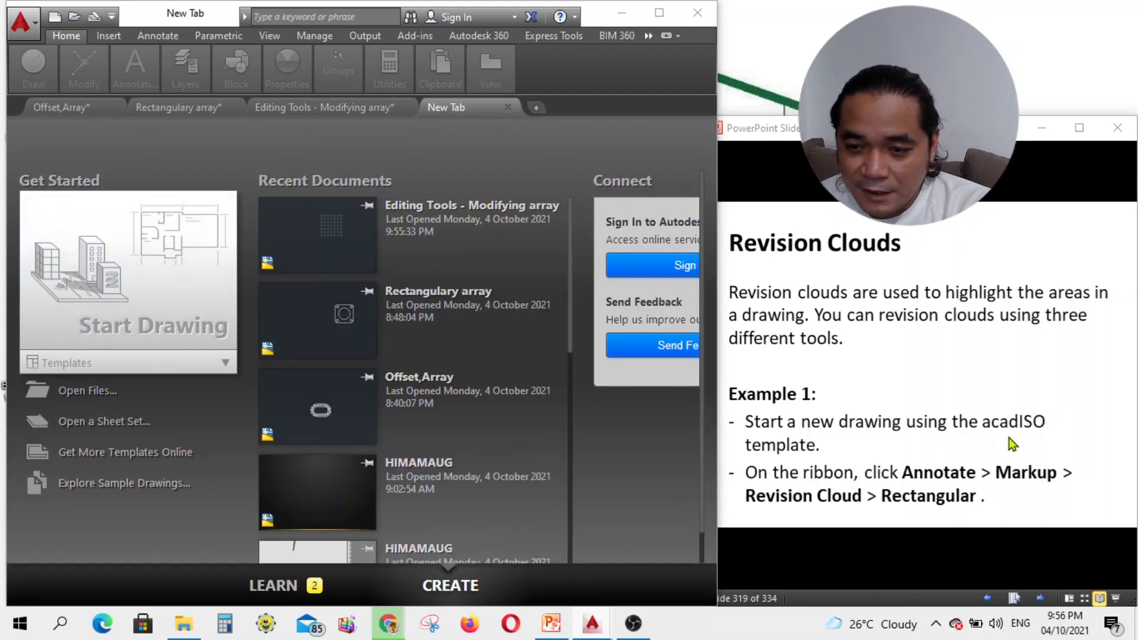
click(204, 372)
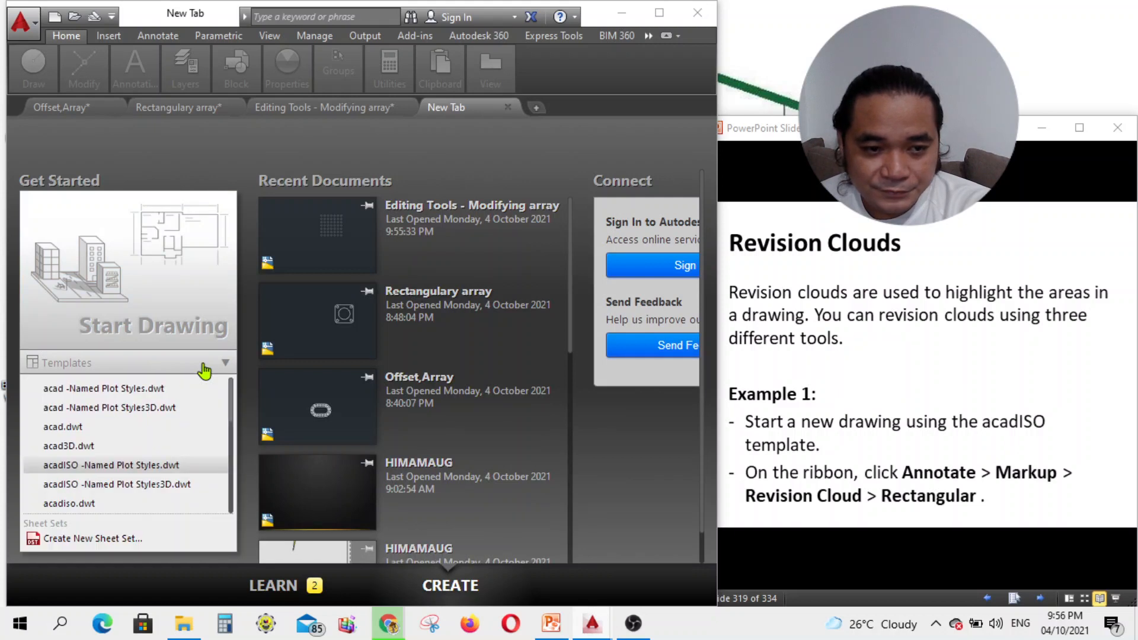
click(121, 470)
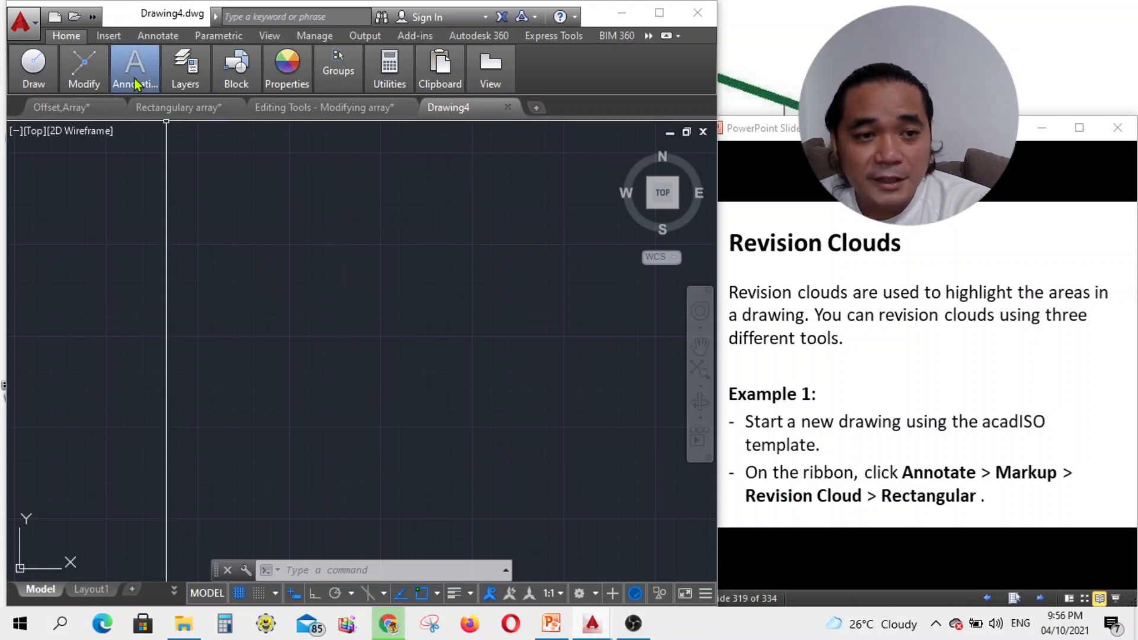
Step: Start a revision cloud and, following the next PowerPoint slide, set its minimum arc length to 3 and maximum to 5
mouse_move(135, 84)
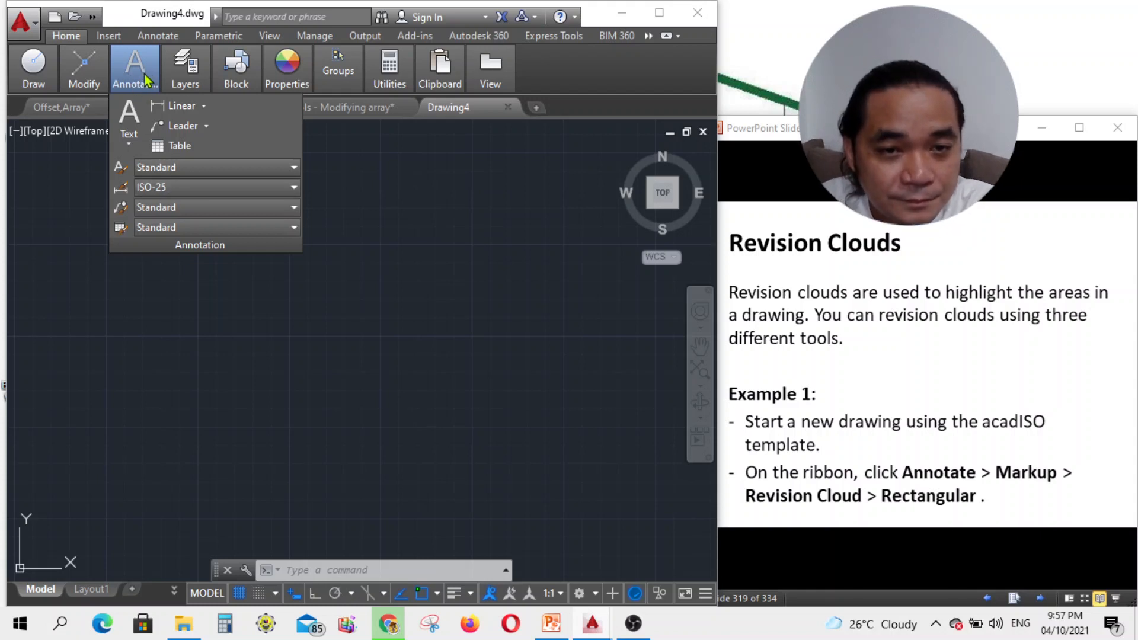
click(158, 36)
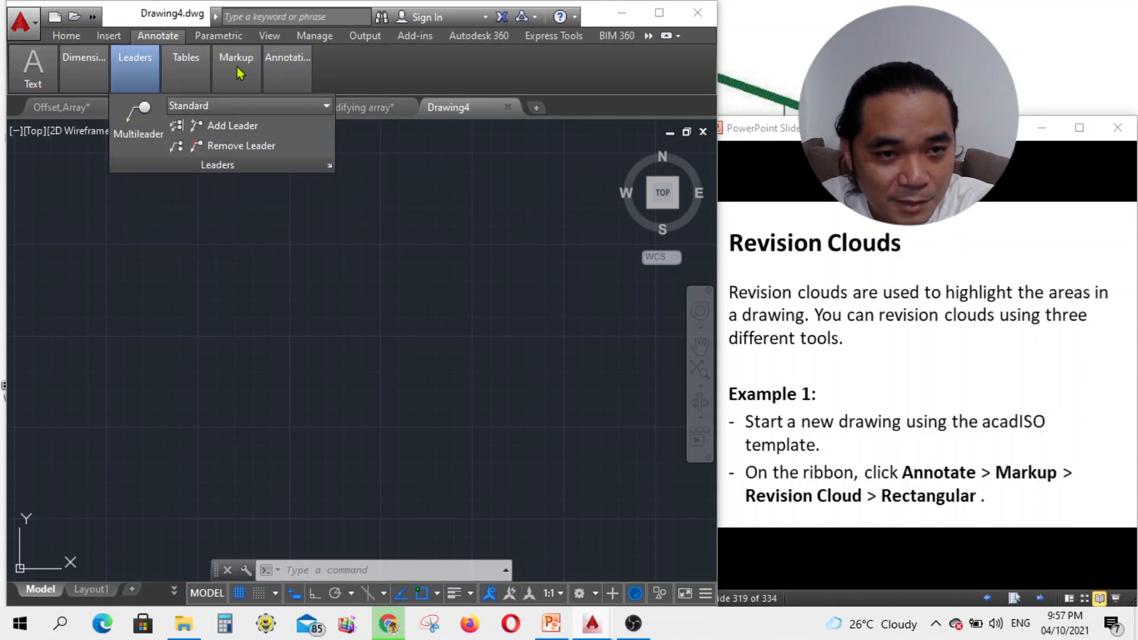
mouse_move(250, 73)
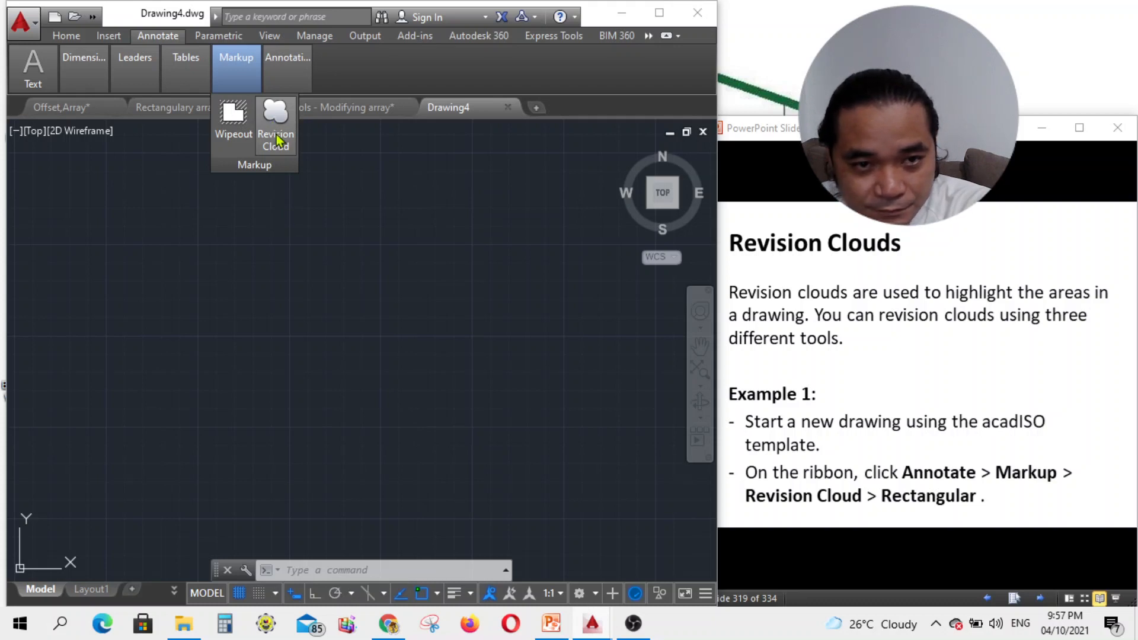
click(276, 140)
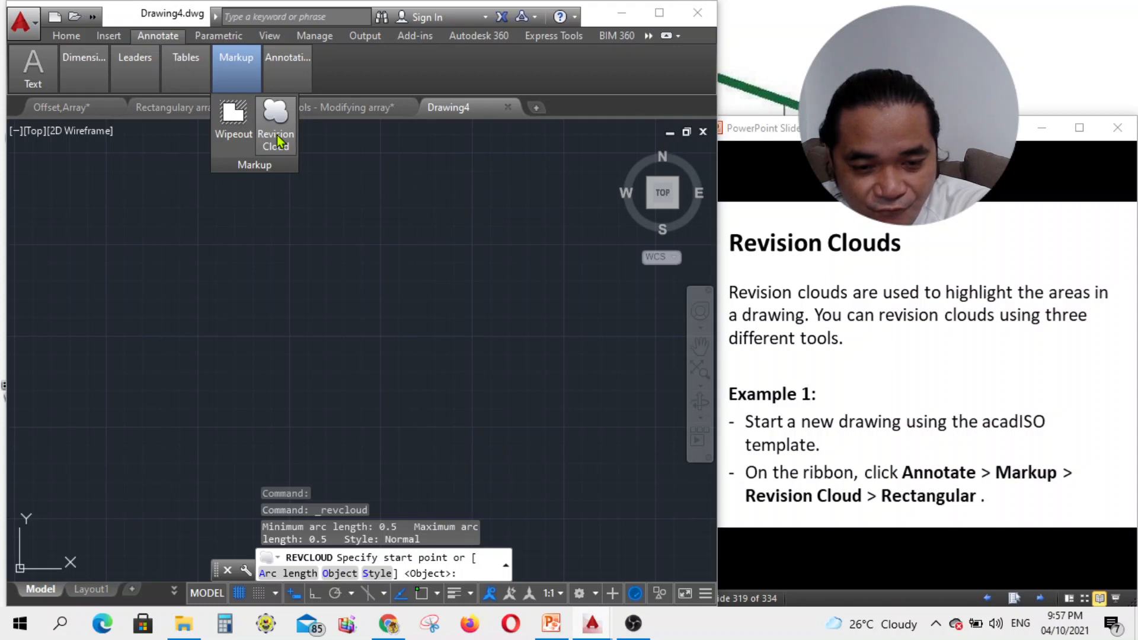
click(950, 524)
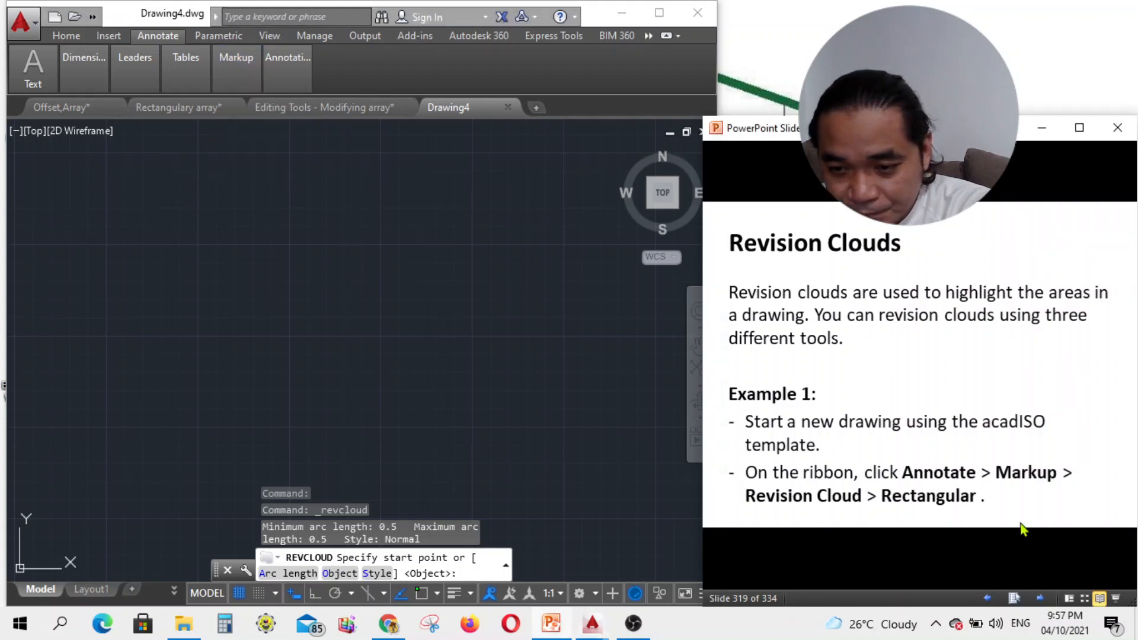
click(1039, 599)
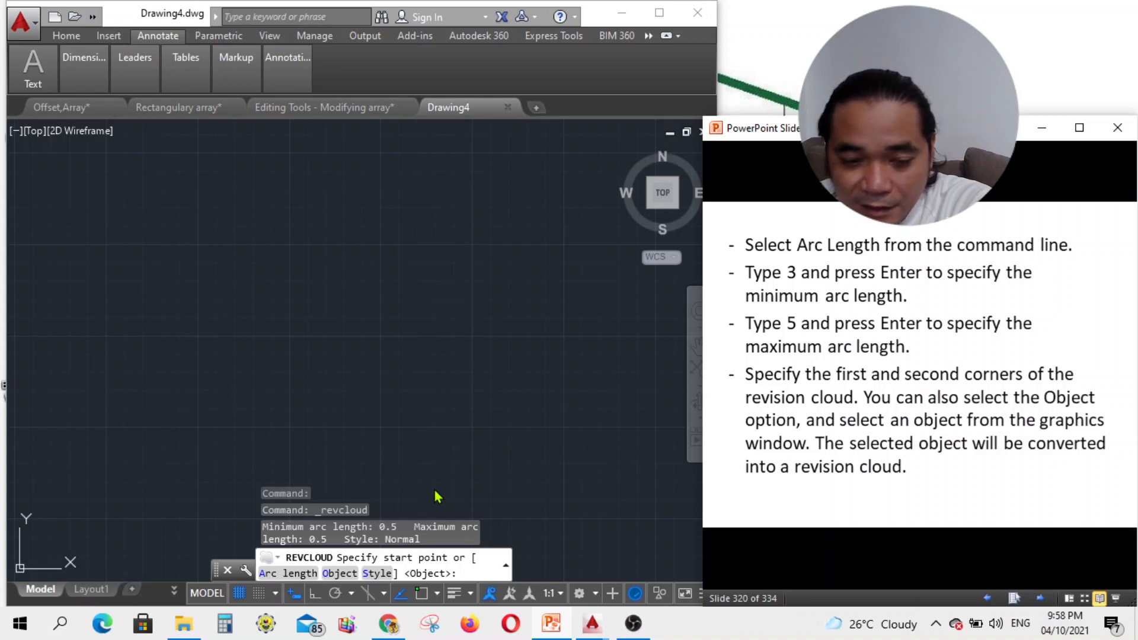
click(284, 574)
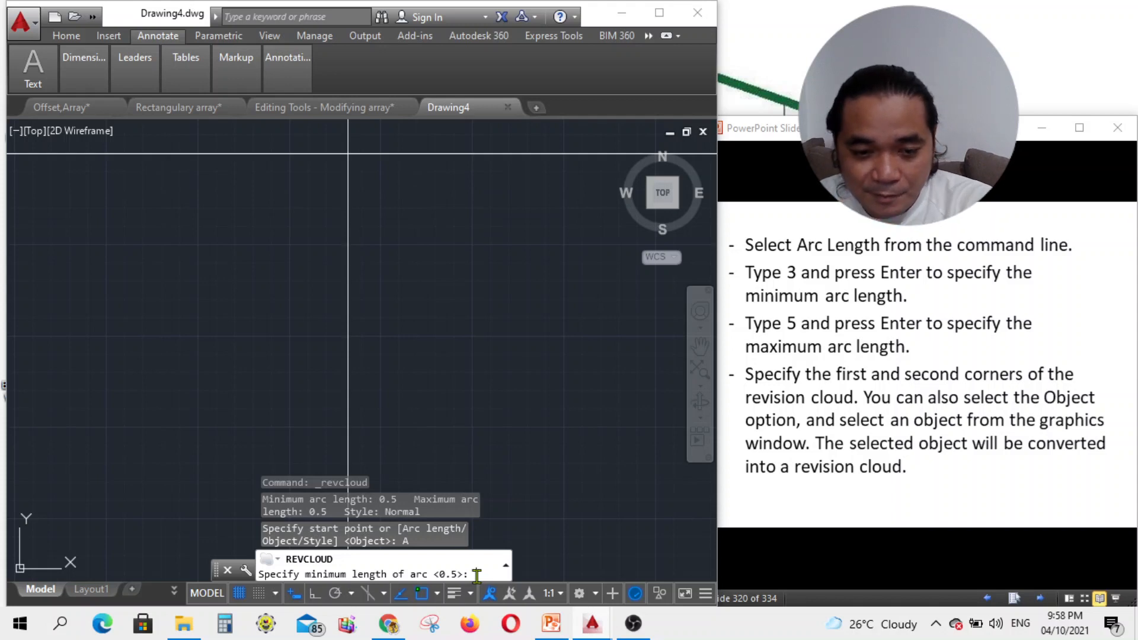
text(3)
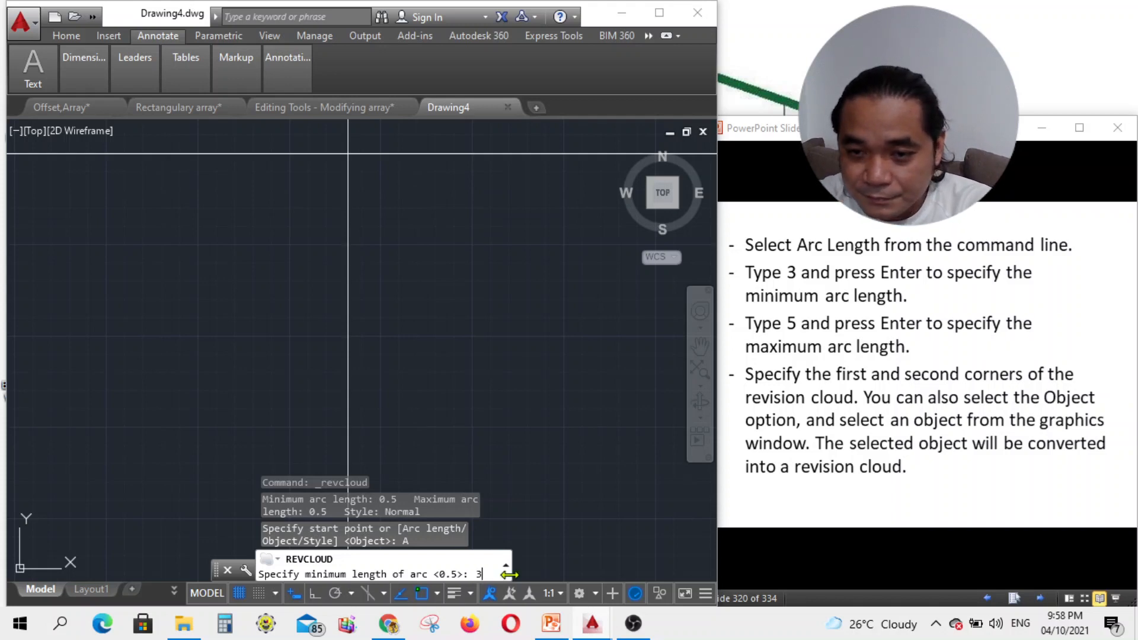
key(Return)
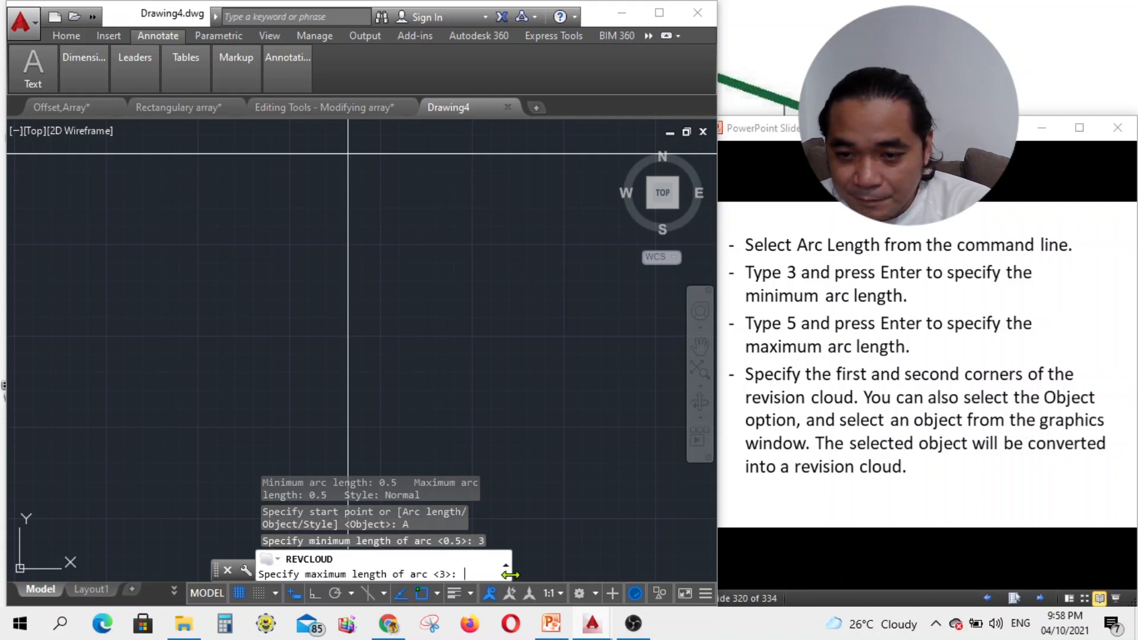
text(5)
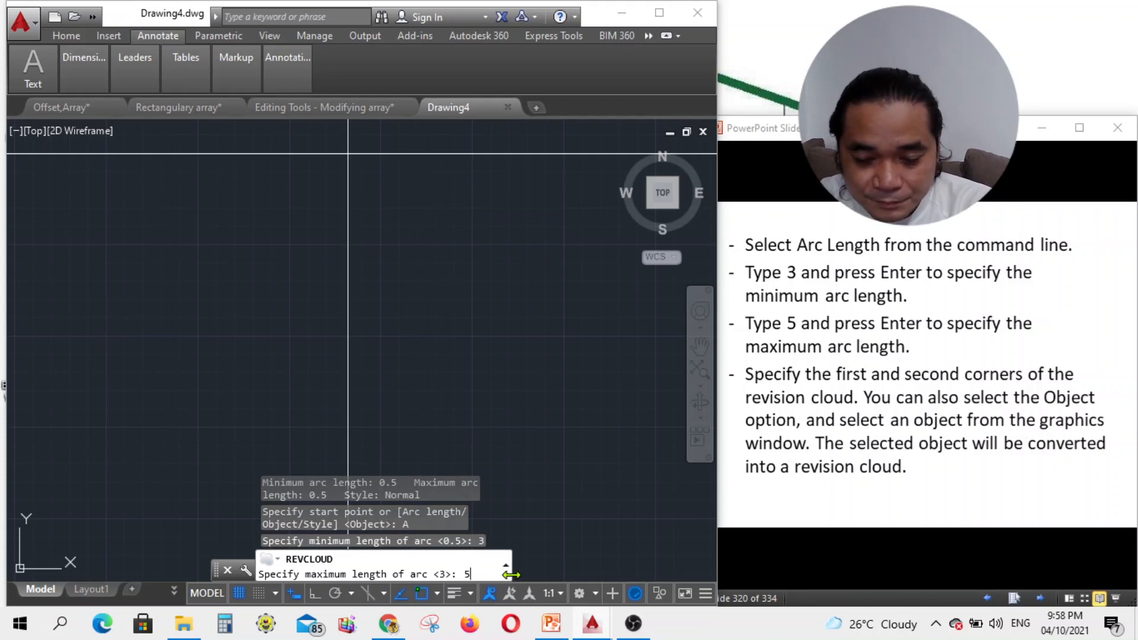
key(Return)
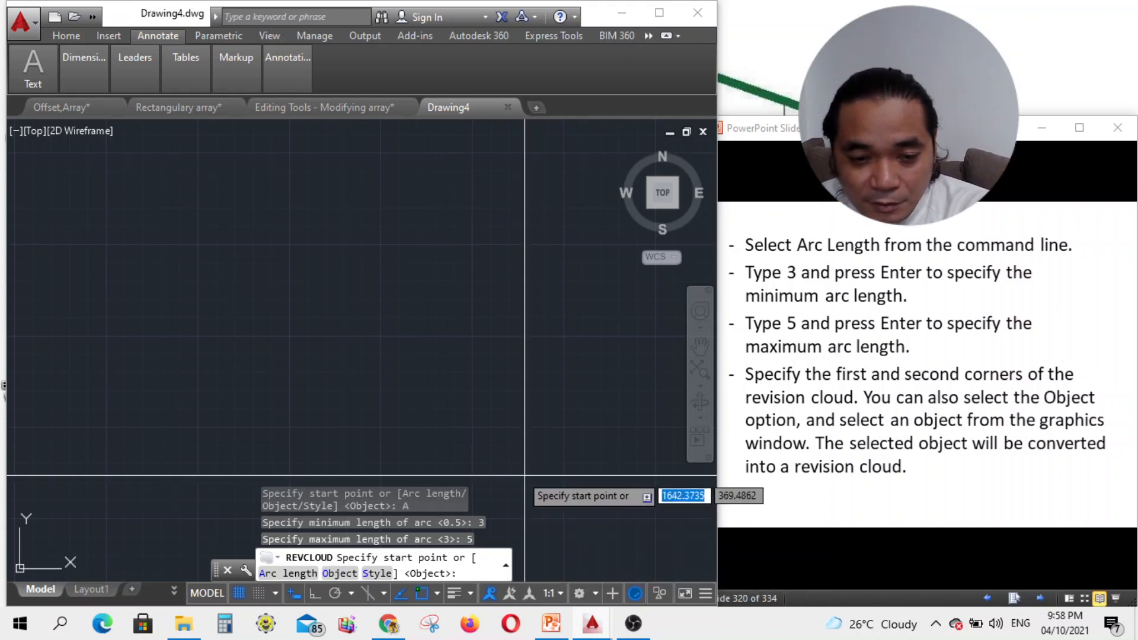
Step: Try to trace a freehand revision cloud as an oval loop in the drawing area
click(325, 293)
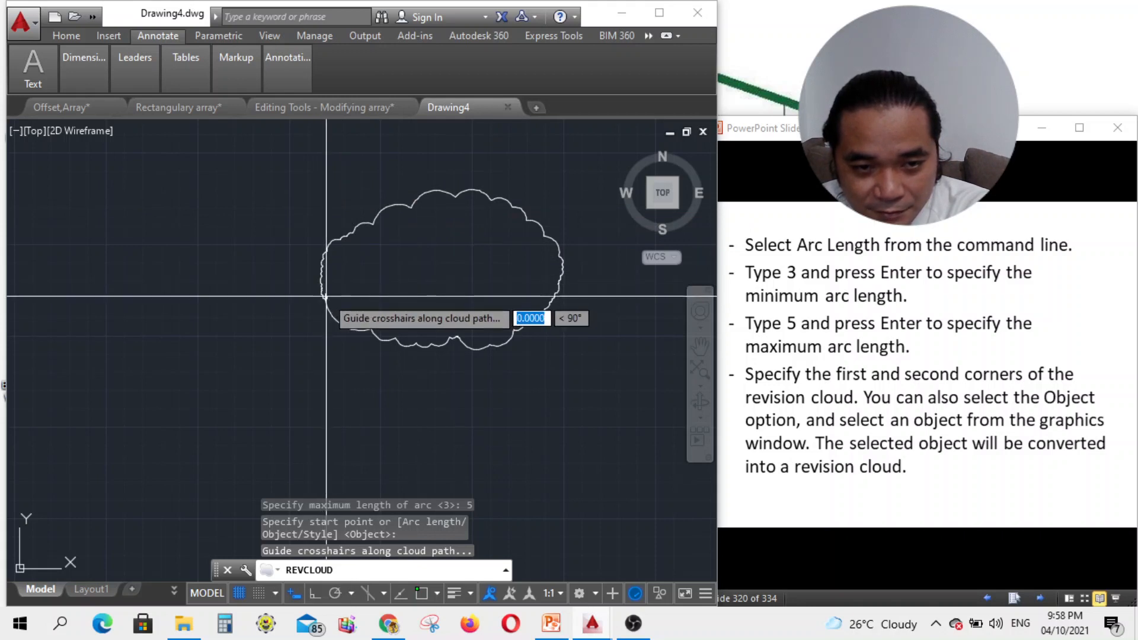
scroll(325, 308, up, 2)
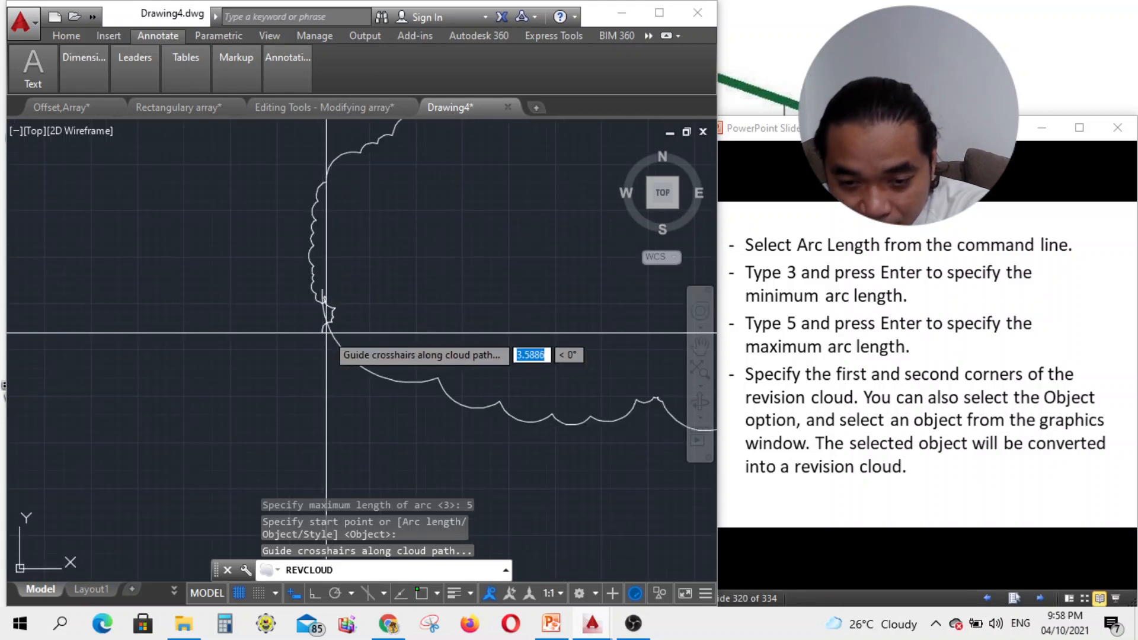
scroll(325, 333, down, 3)
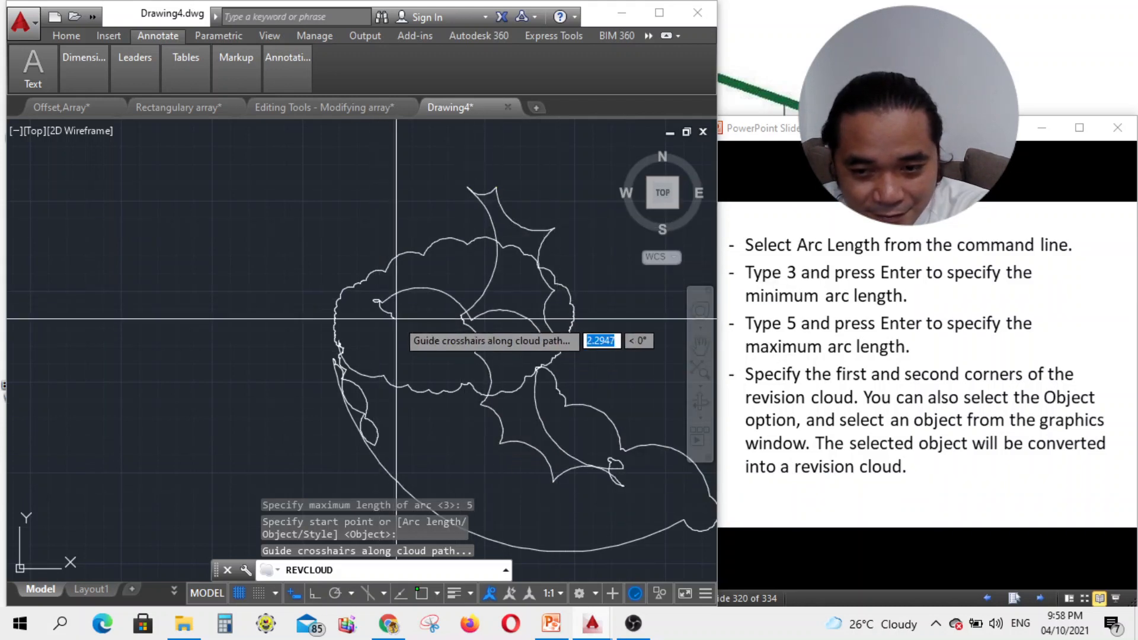
Step: Switch to the PowerPoint lesson and review the Revision Clouds instructions on slides 319 to 321, returning to slide 319 in reading view
click(794, 536)
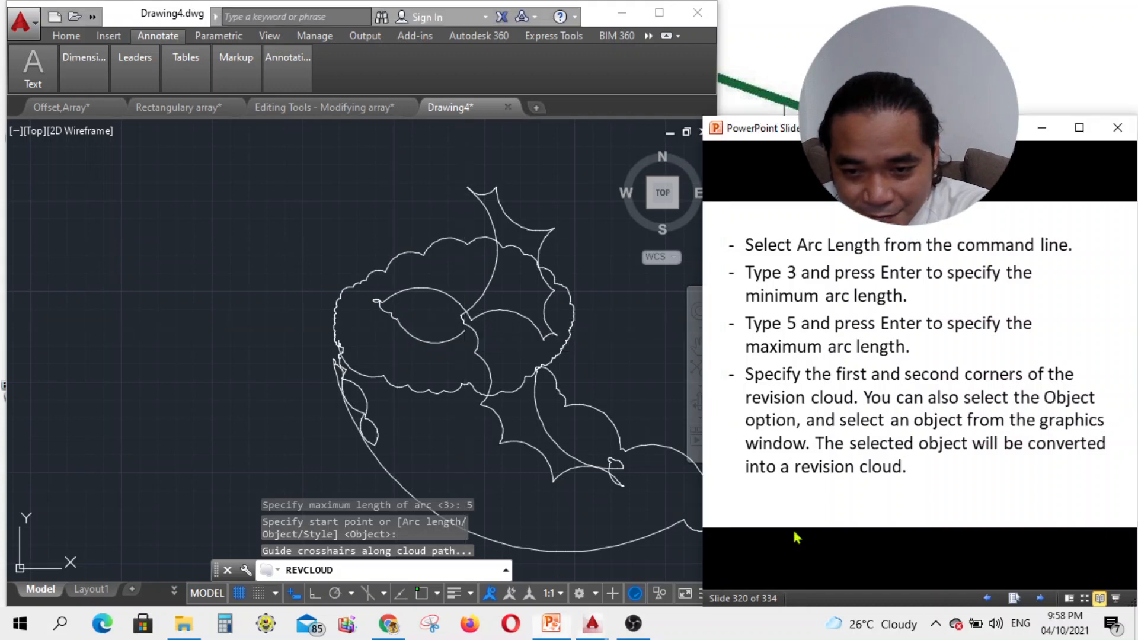
click(1039, 598)
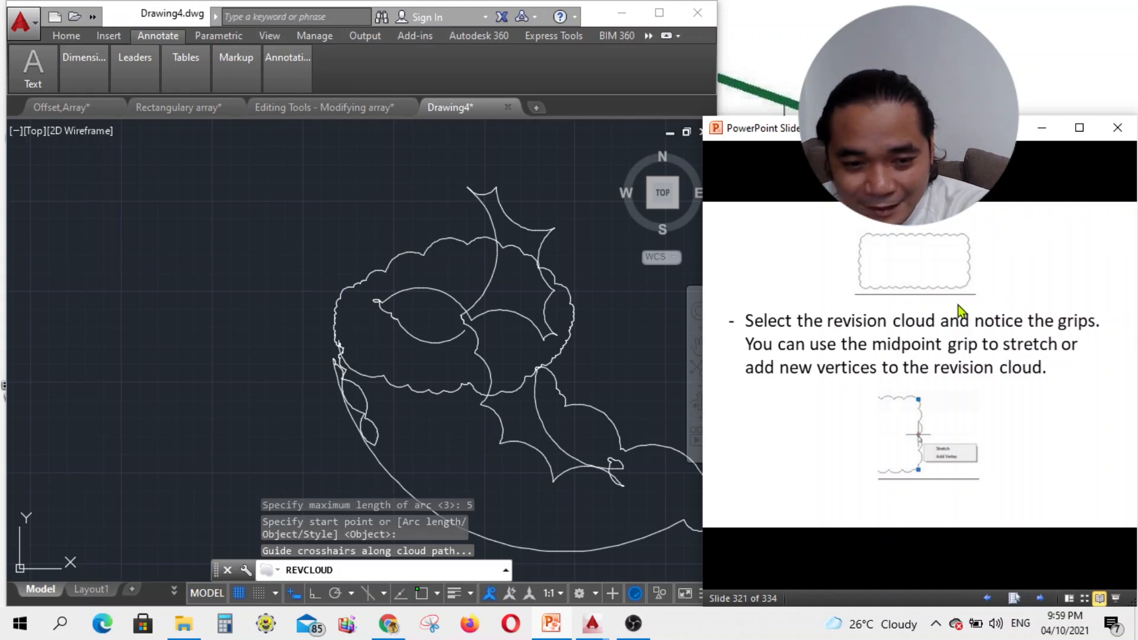
key(Escape)
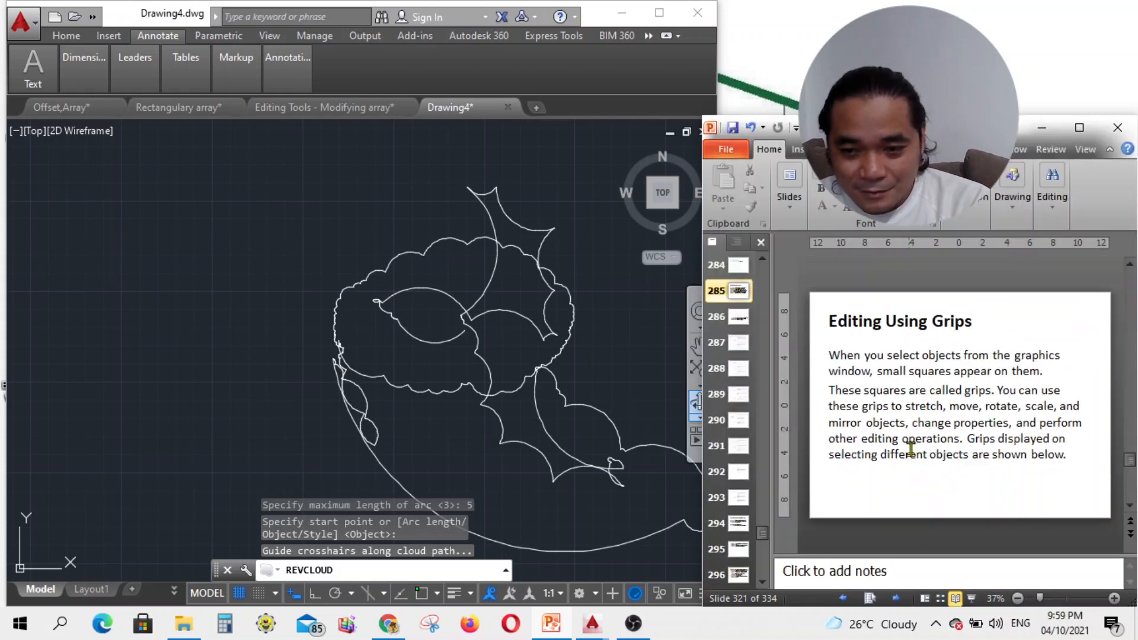
click(740, 320)
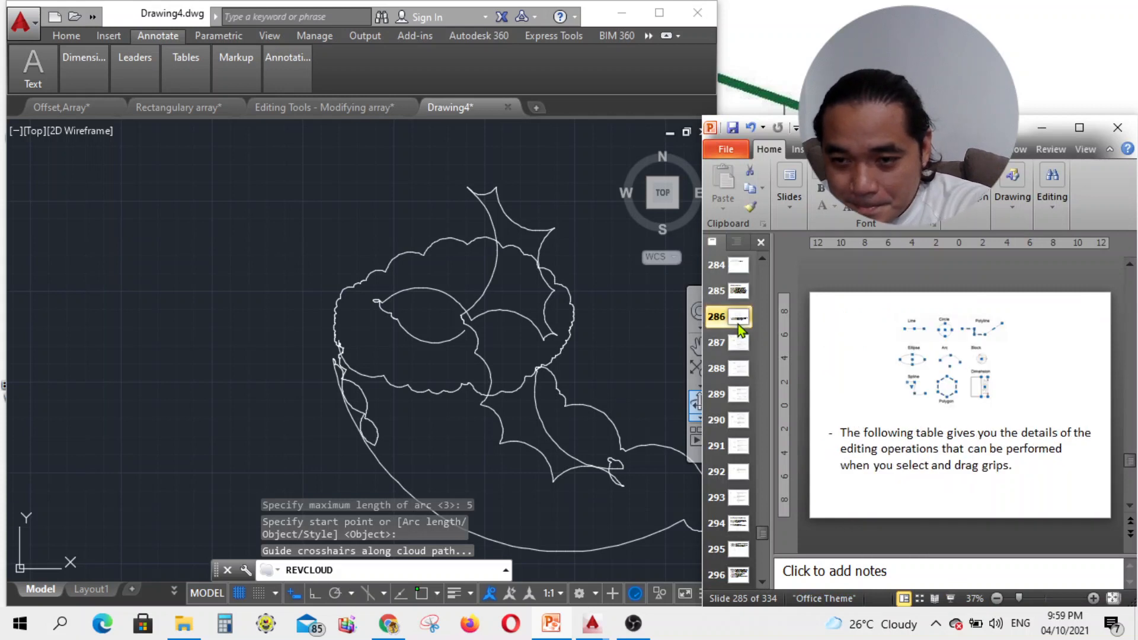
scroll(731, 465, down, 1)
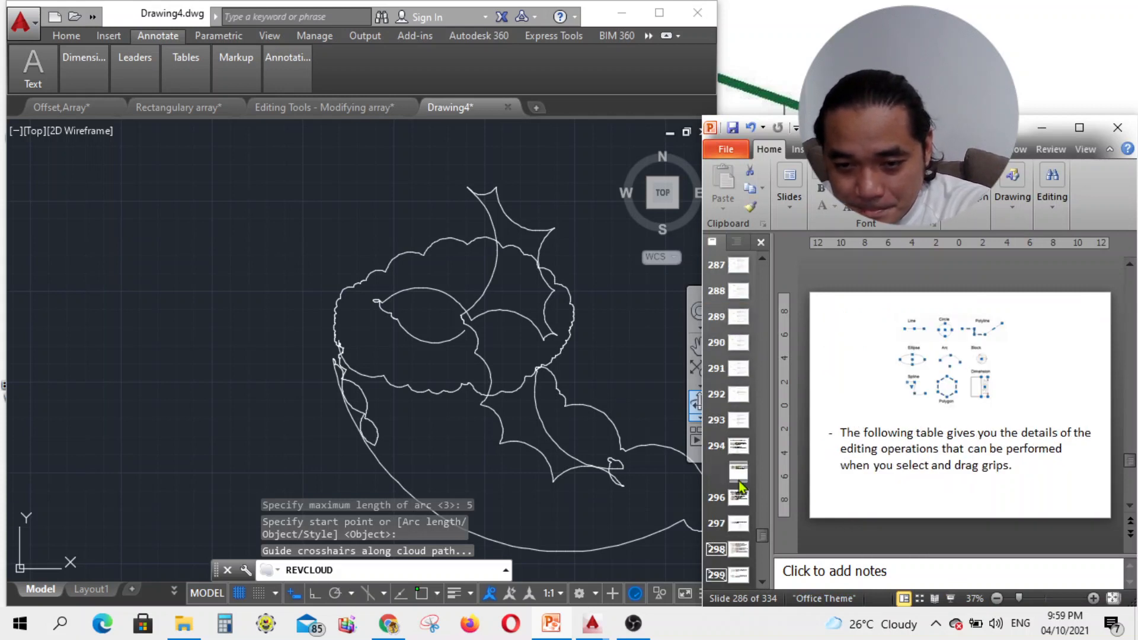
scroll(741, 474, down, 4)
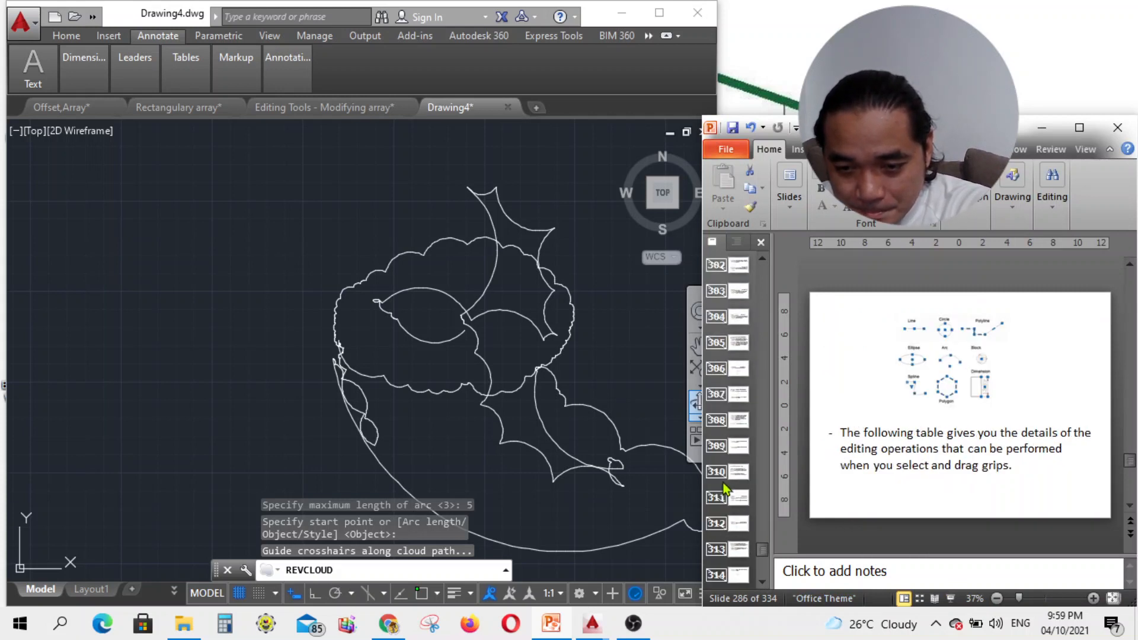
scroll(726, 492, down, 1)
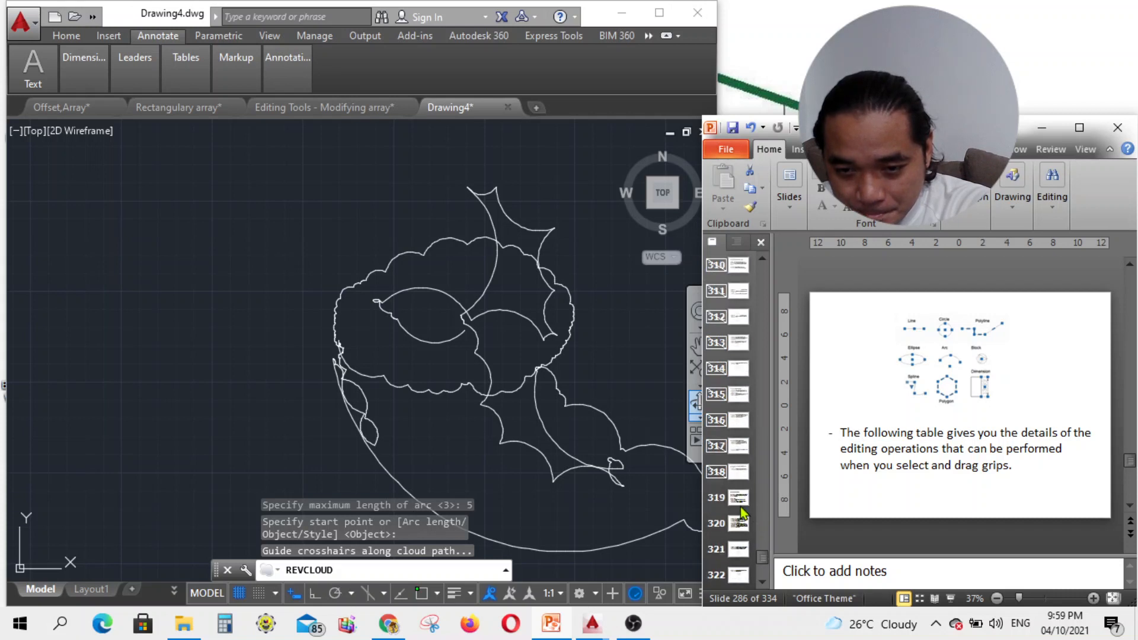
click(739, 501)
click(744, 522)
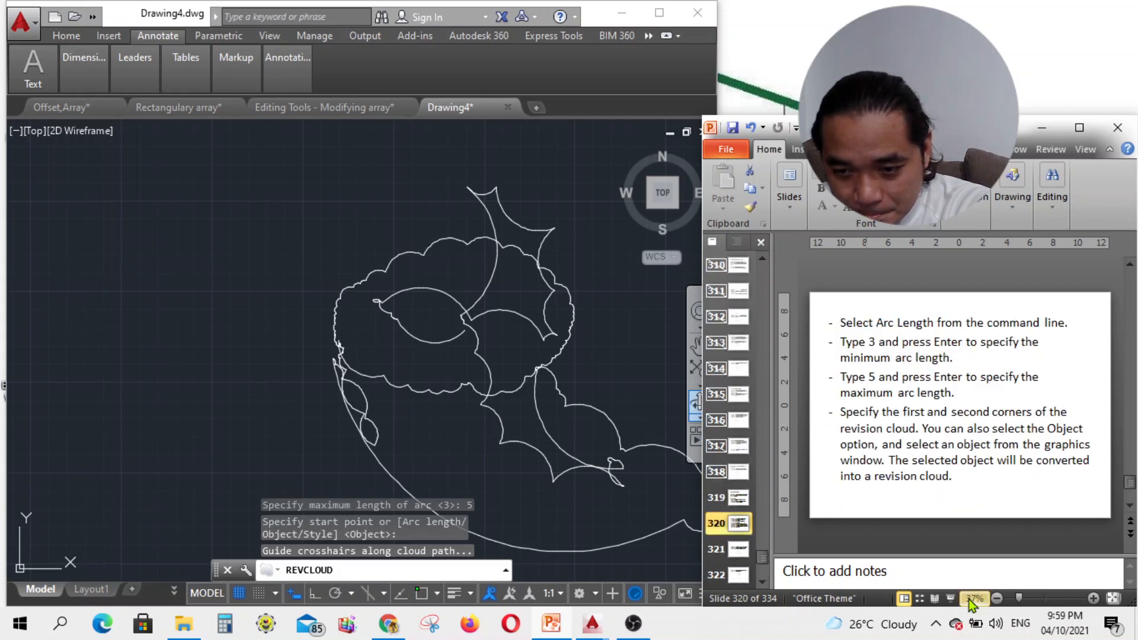
click(741, 550)
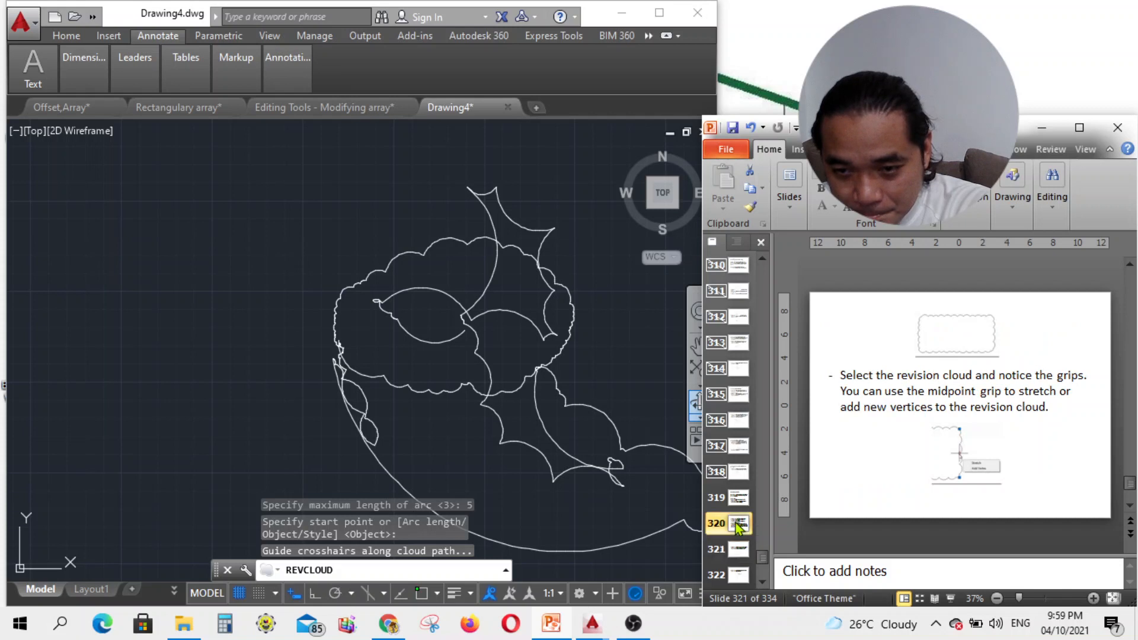
click(739, 527)
click(739, 500)
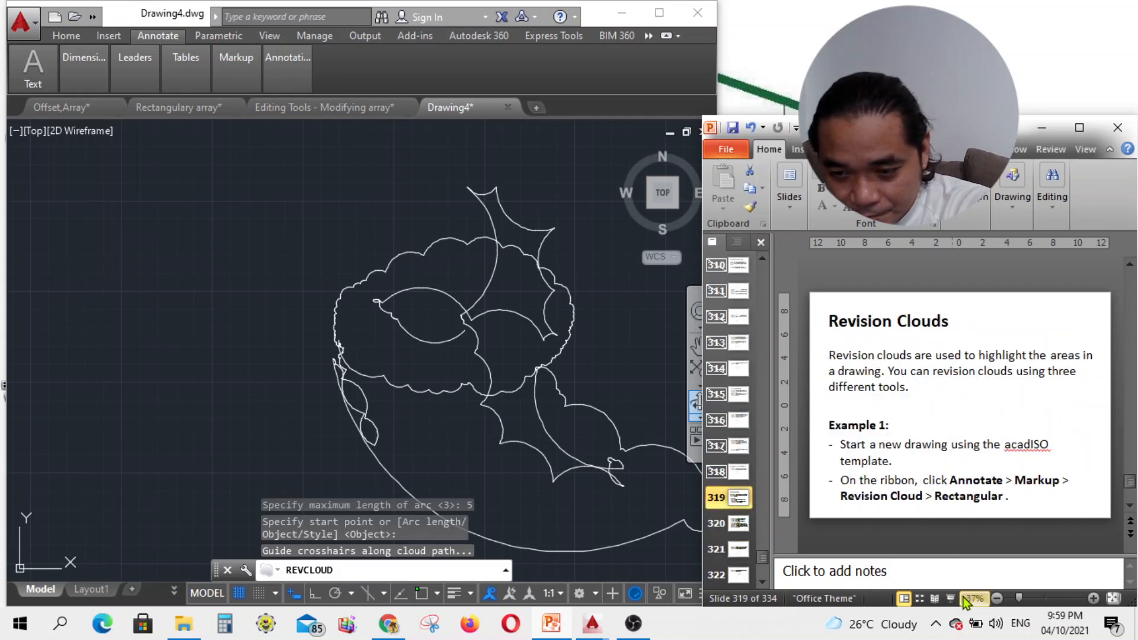
click(934, 599)
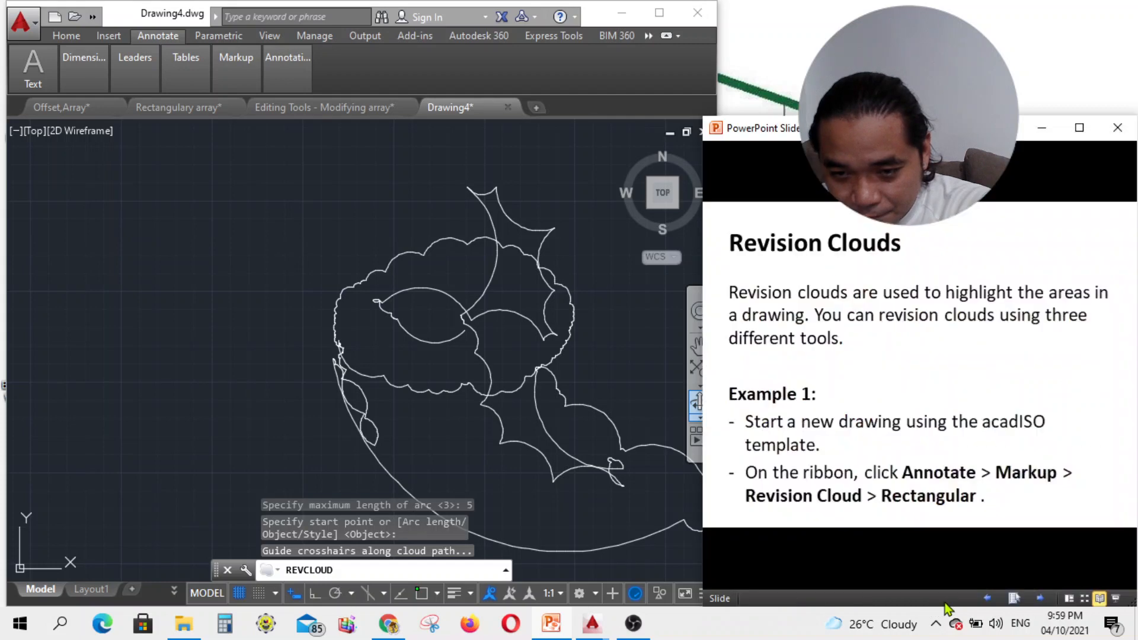
Step: Switch back to AutoCAD, cancel the unfinished cloud and try the Revision Cloud command with its Object option
click(480, 314)
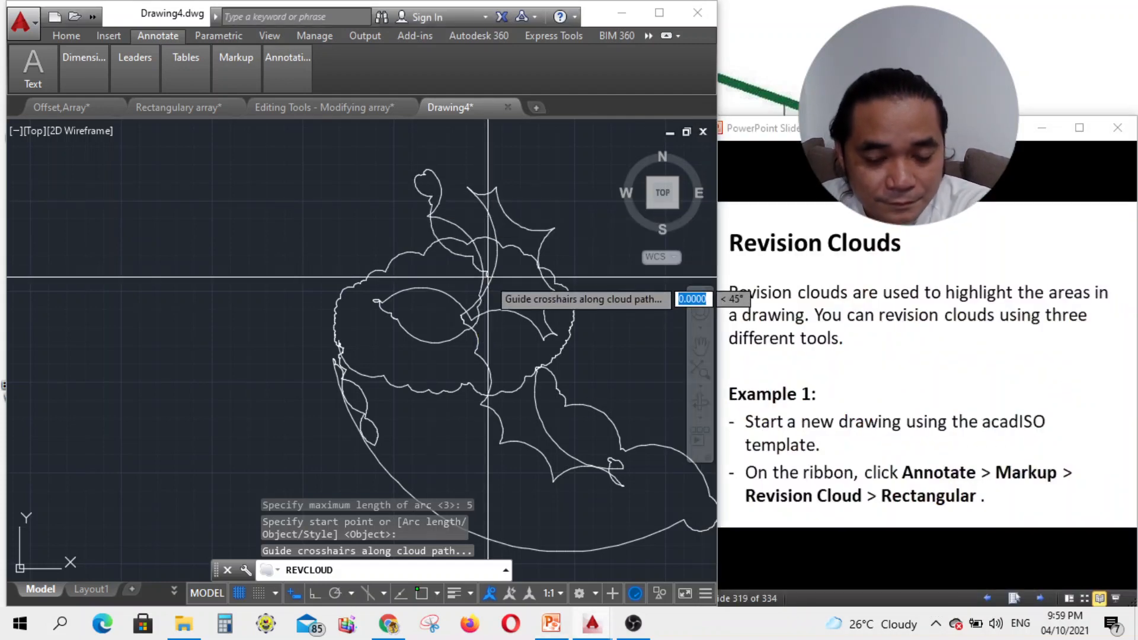
key(Escape)
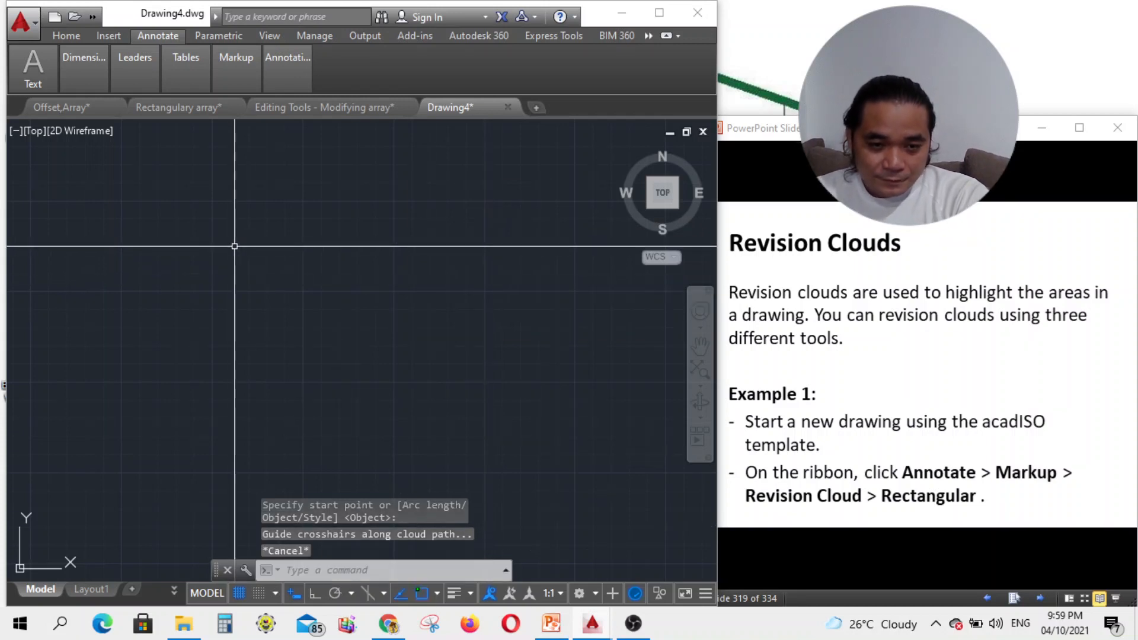
click(228, 59)
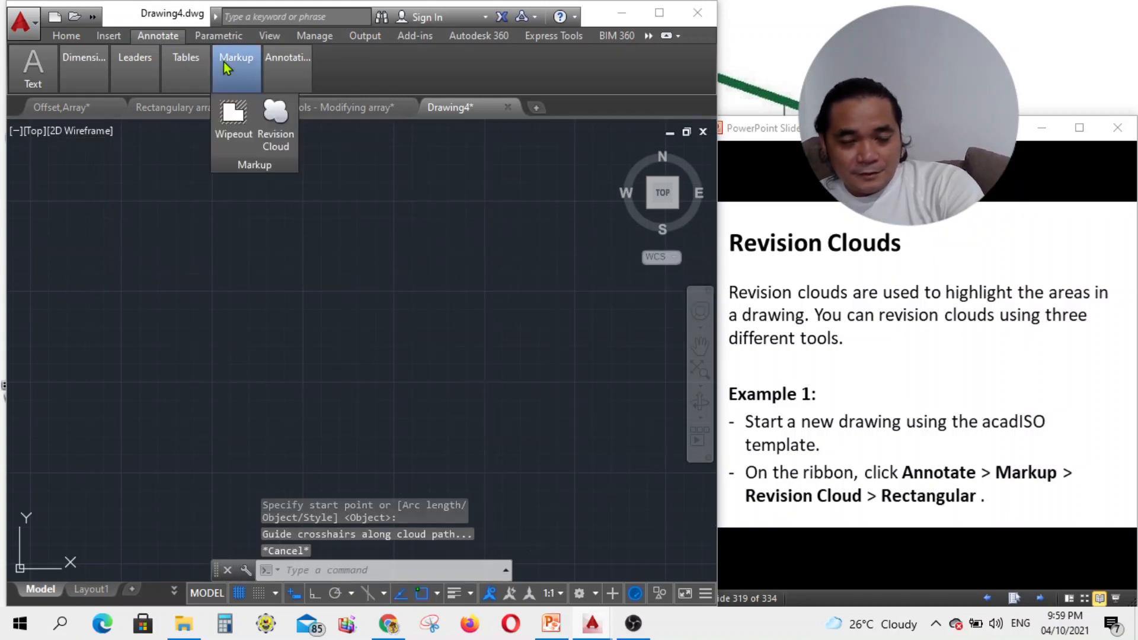
click(276, 128)
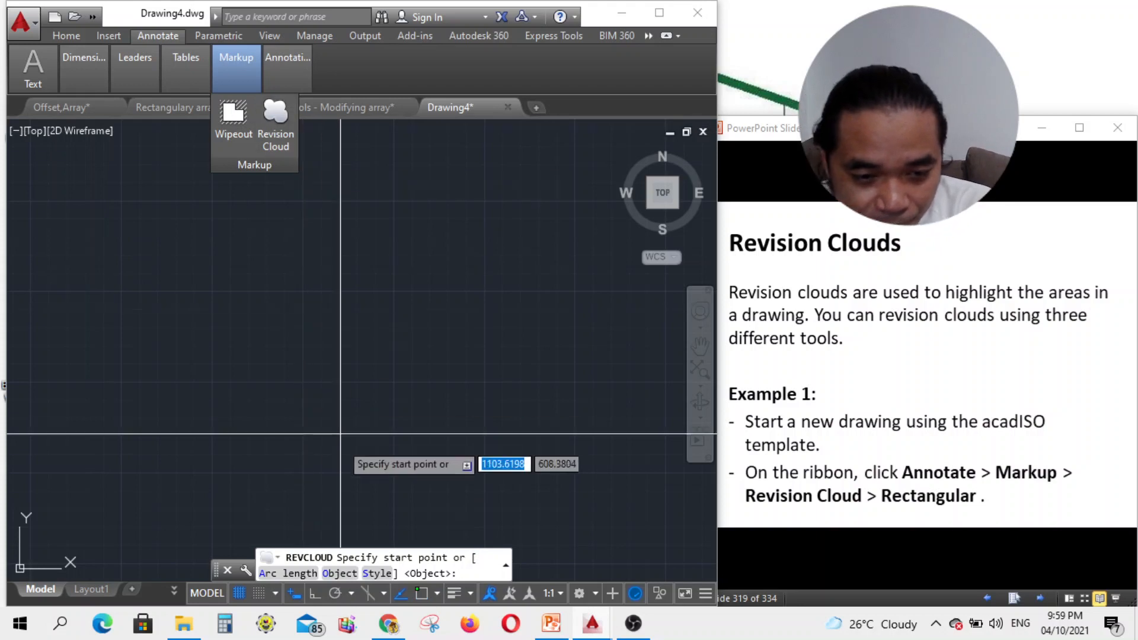
click(333, 572)
Step: Restart the revision cloud and, following PowerPoint slide 320, set the minimum arc length to 3 and the maximum to 5
mouse_move(247, 57)
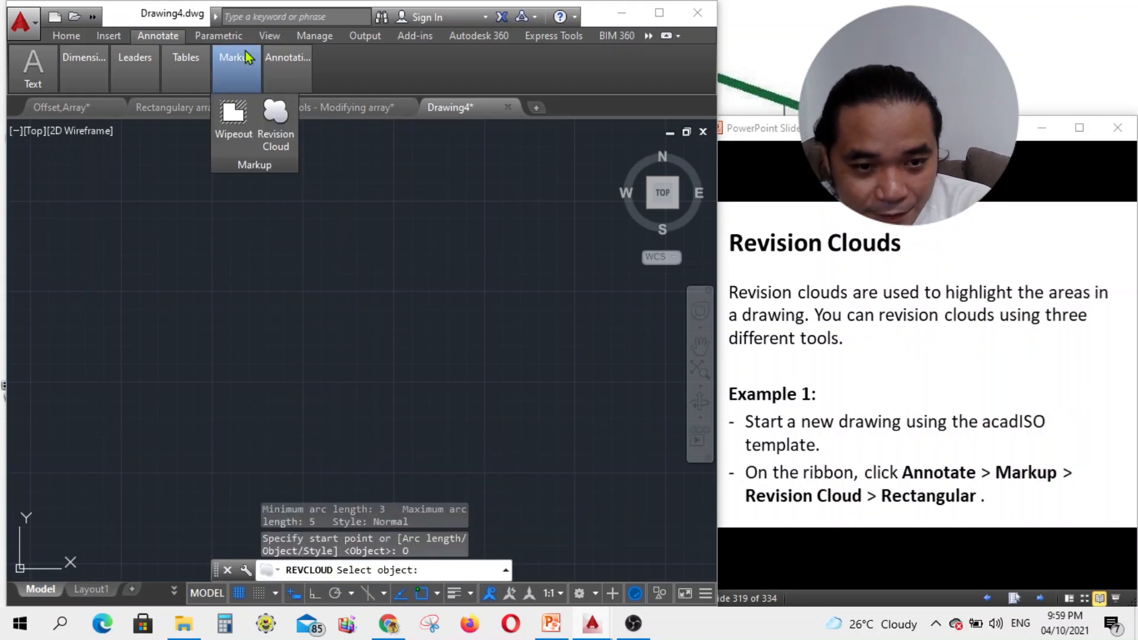
click(279, 142)
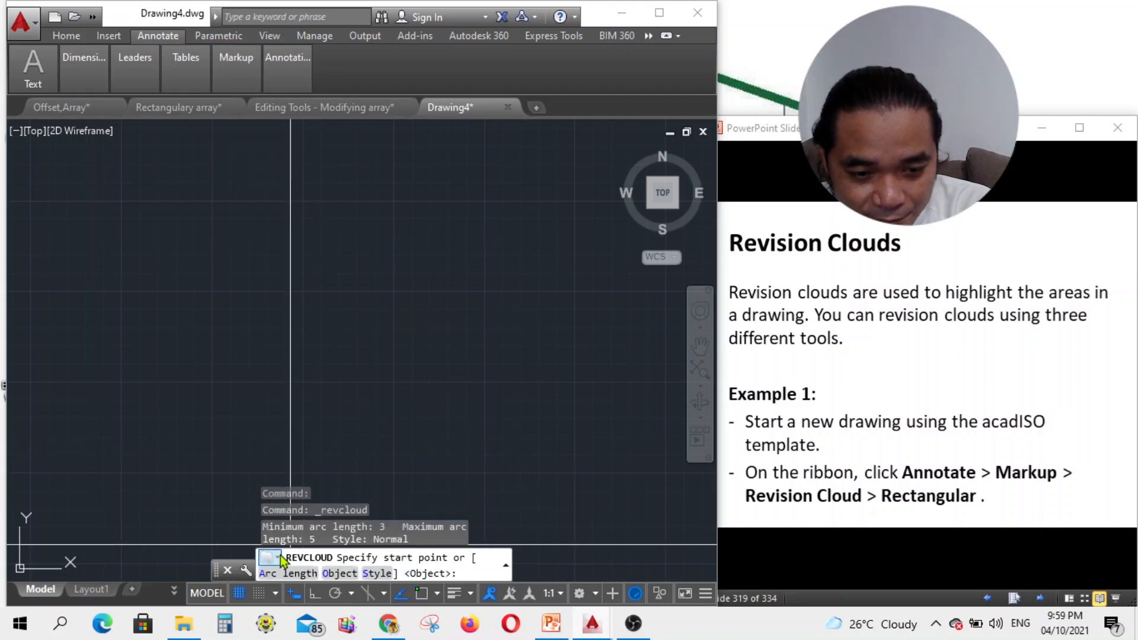
click(280, 573)
click(986, 576)
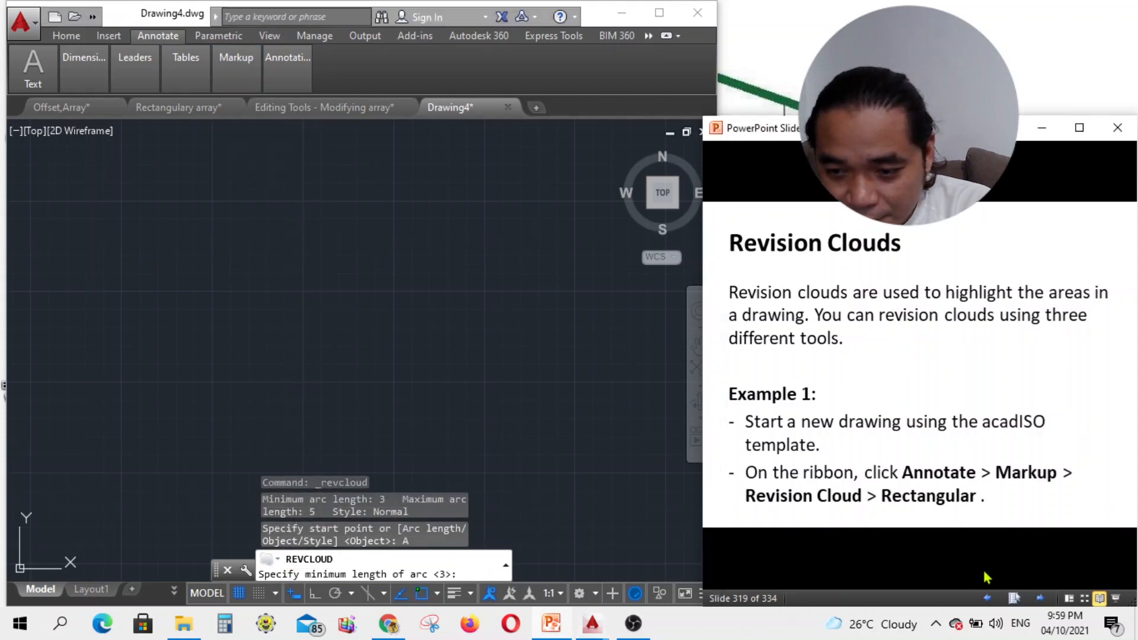
click(1046, 599)
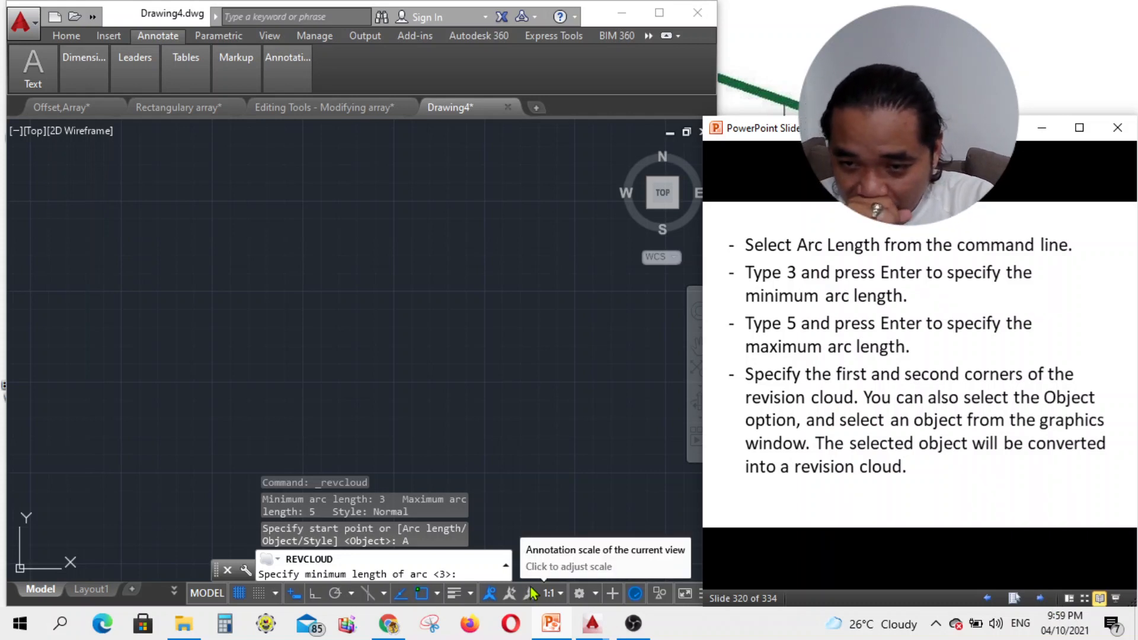
click(489, 571)
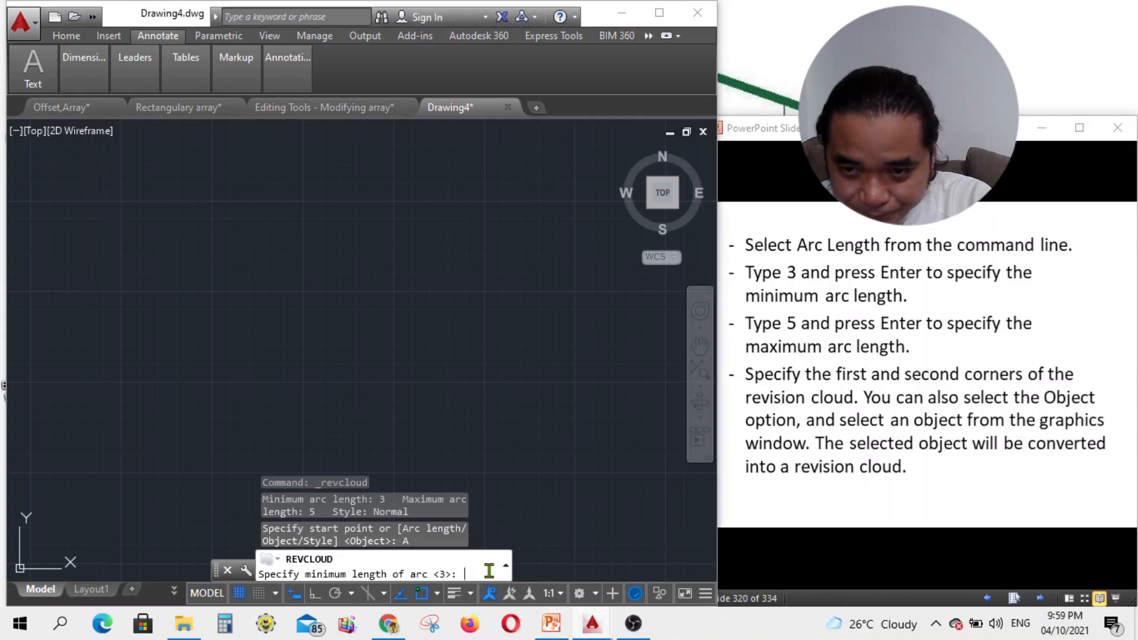
text(3)
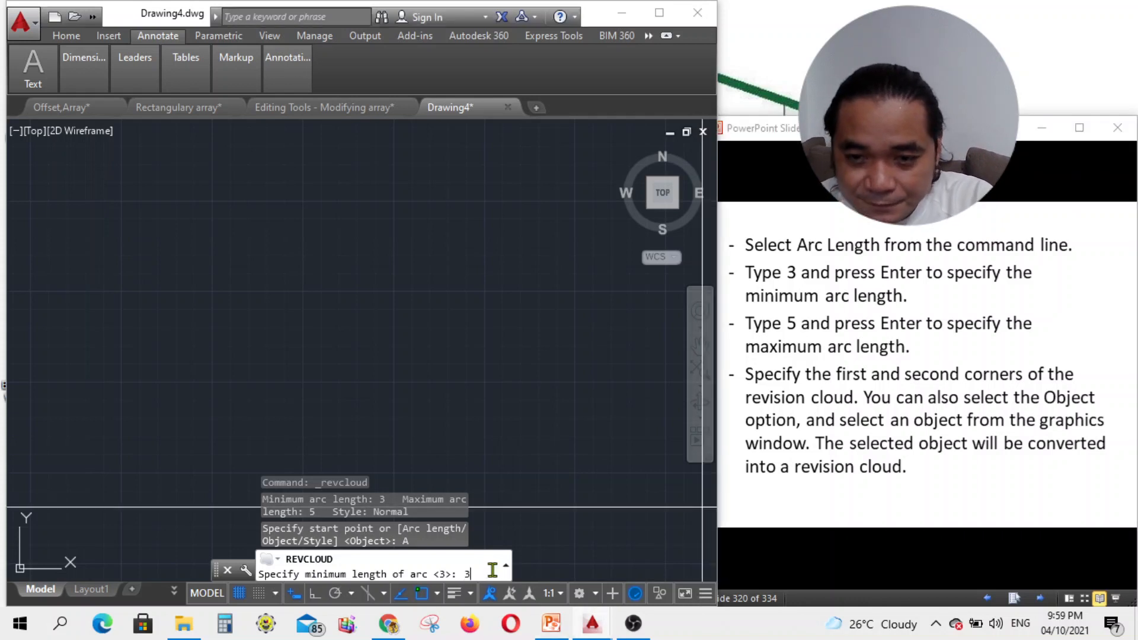
key(Return)
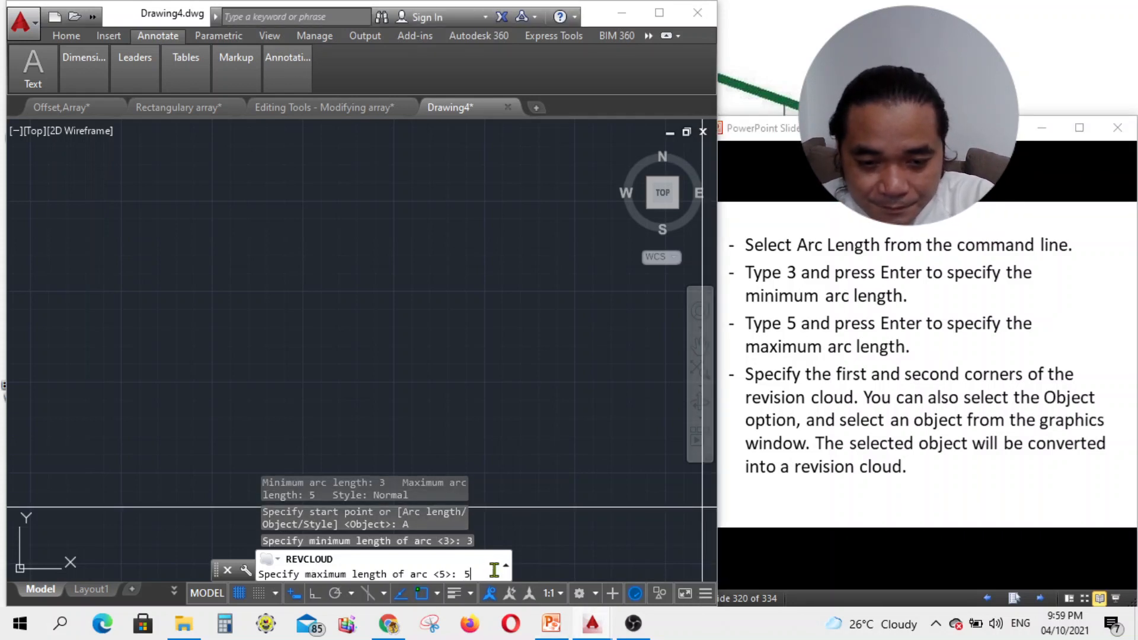
text(5)
key(Return)
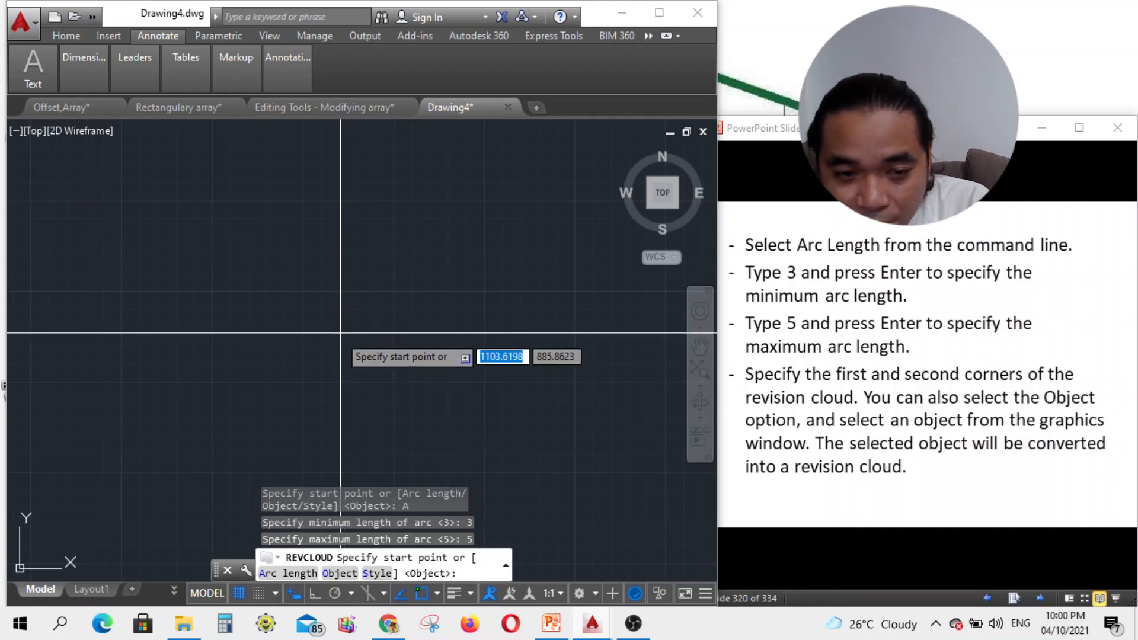
Step: Draw a very small closed freehand revision cloud in the drawing area
click(223, 293)
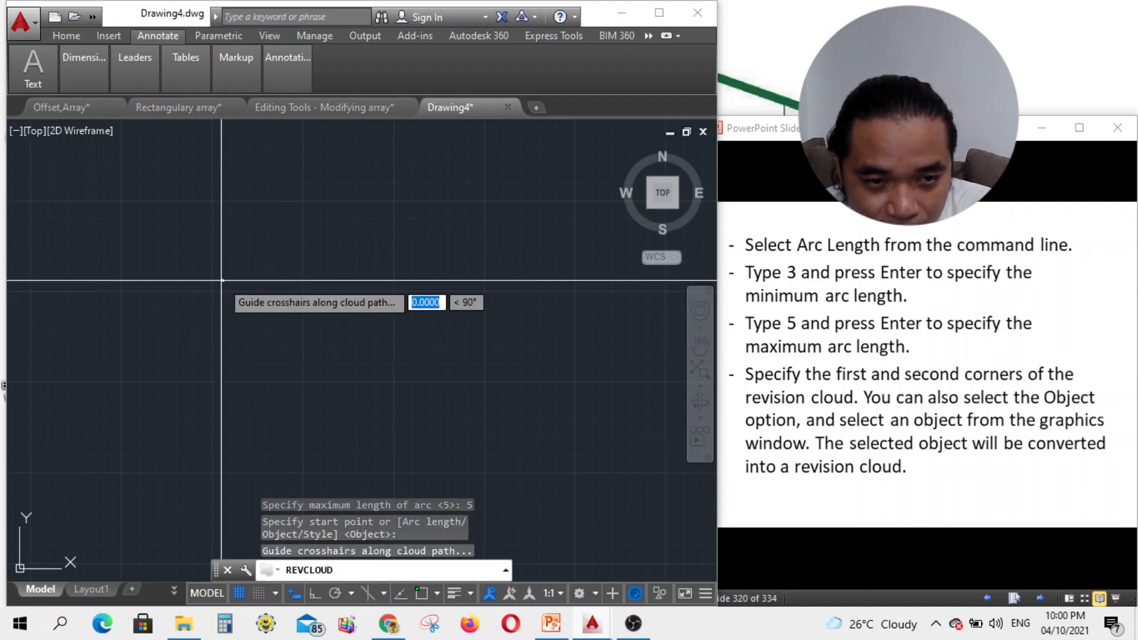
scroll(223, 272, up, 5)
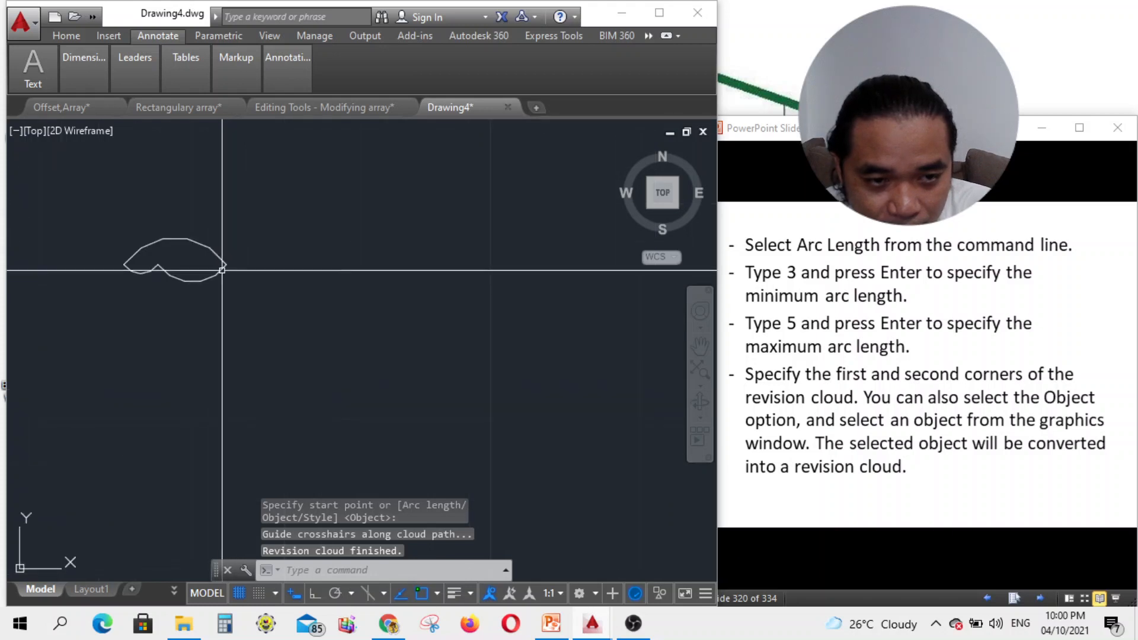
Step: Select the small revision cloud to examine its grips and arcs, clear the selection and inspect its size
click(223, 263)
scroll(225, 249, down, 4)
scroll(219, 247, up, 8)
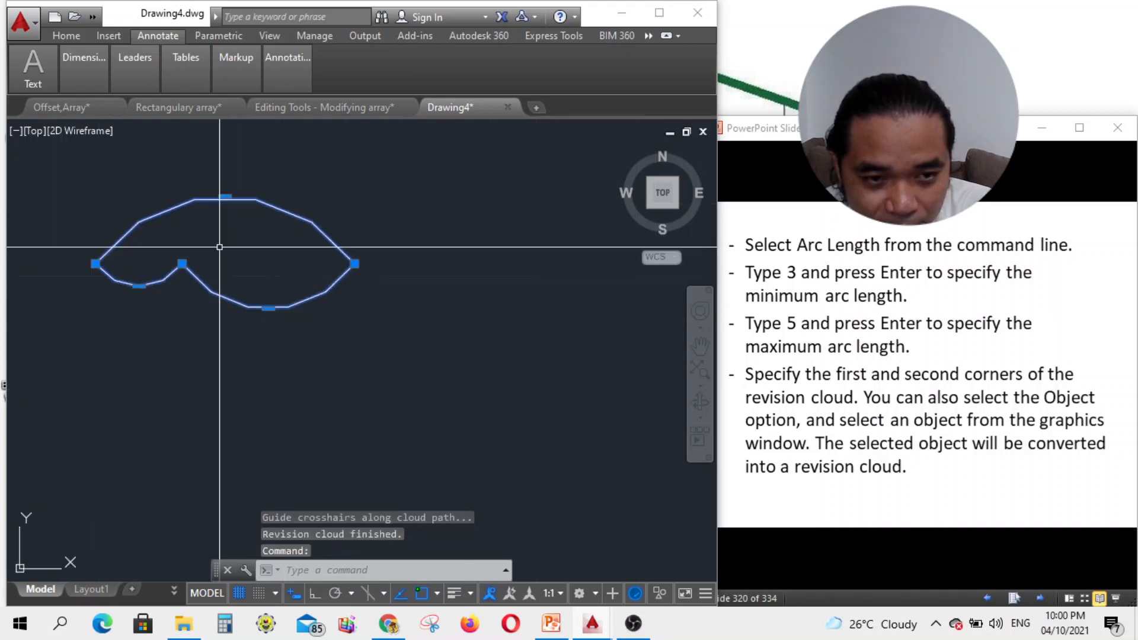
scroll(346, 296, down, 3)
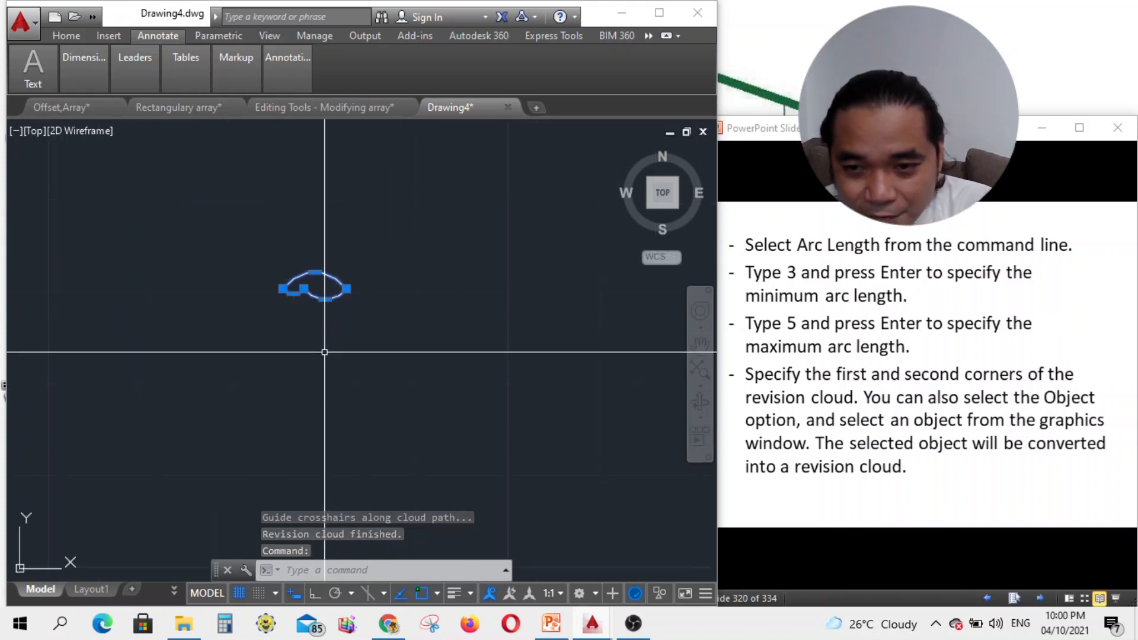
key(Escape)
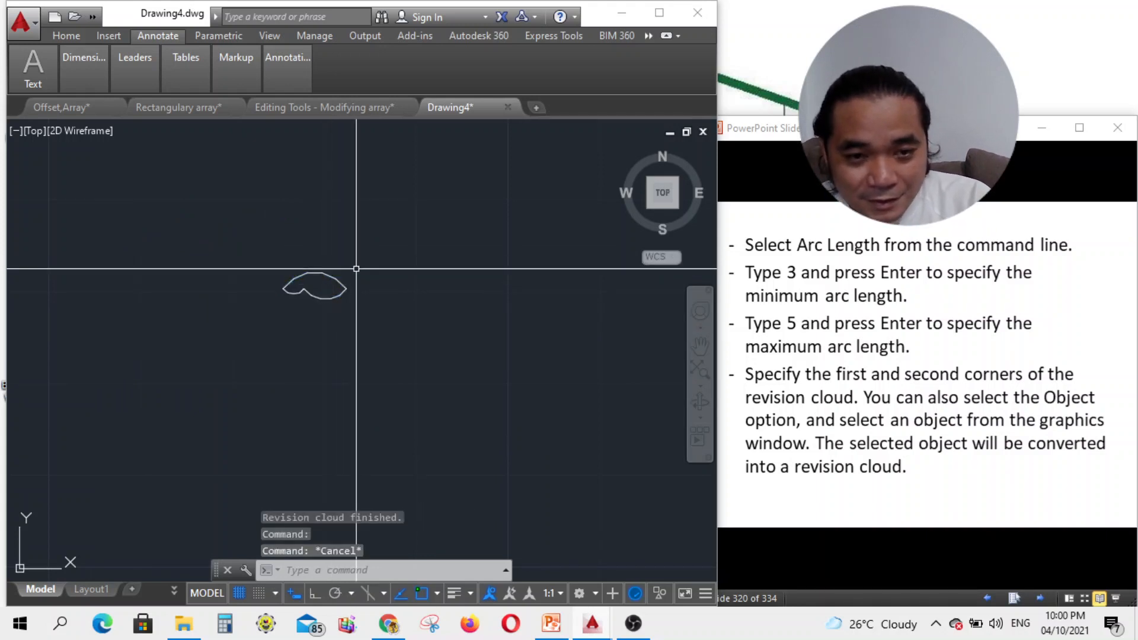
scroll(347, 308, up, 3)
scroll(346, 292, down, 6)
scroll(356, 293, up, 6)
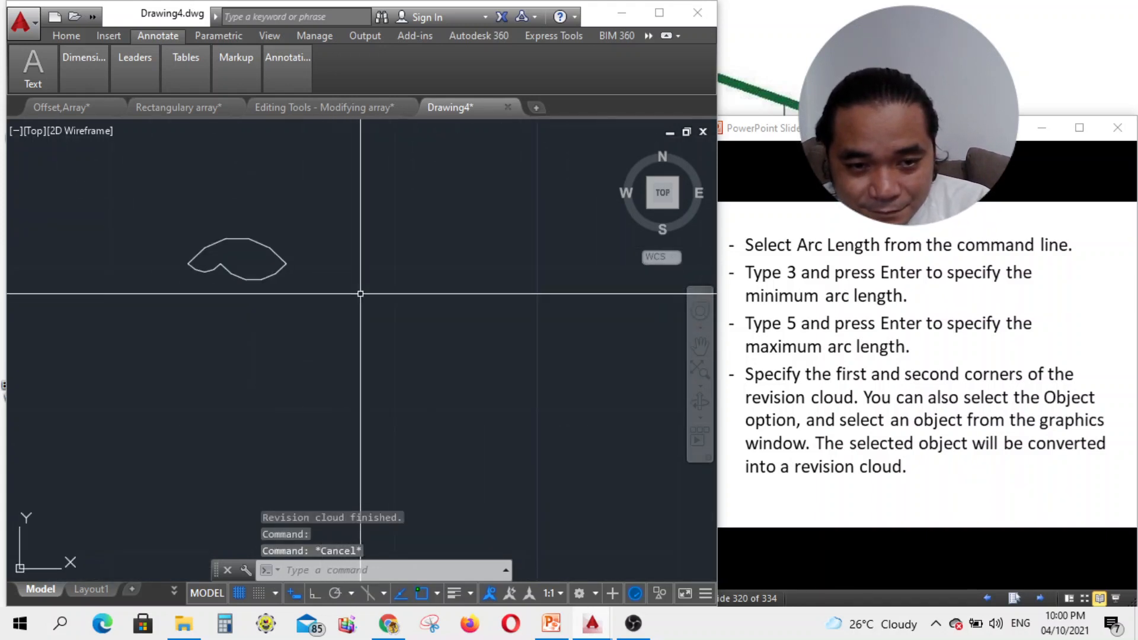
scroll(360, 294, down, 5)
scroll(393, 203, up, 5)
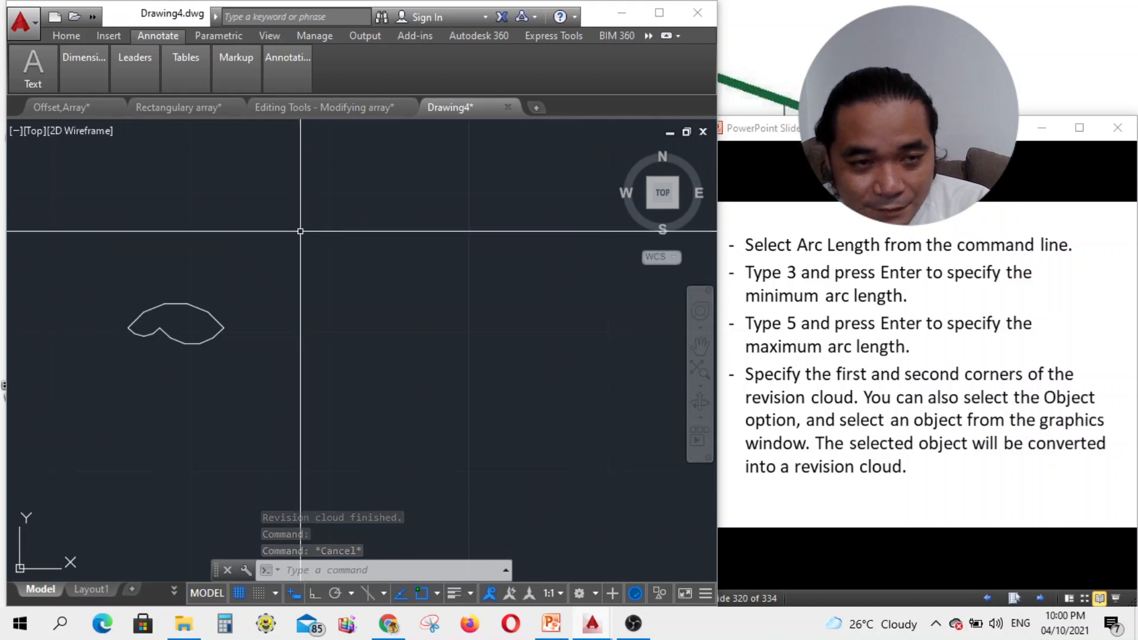
Step: Start the Revision Cloud command and set its minimum arc length to 3 and maximum to 5
mouse_move(234, 70)
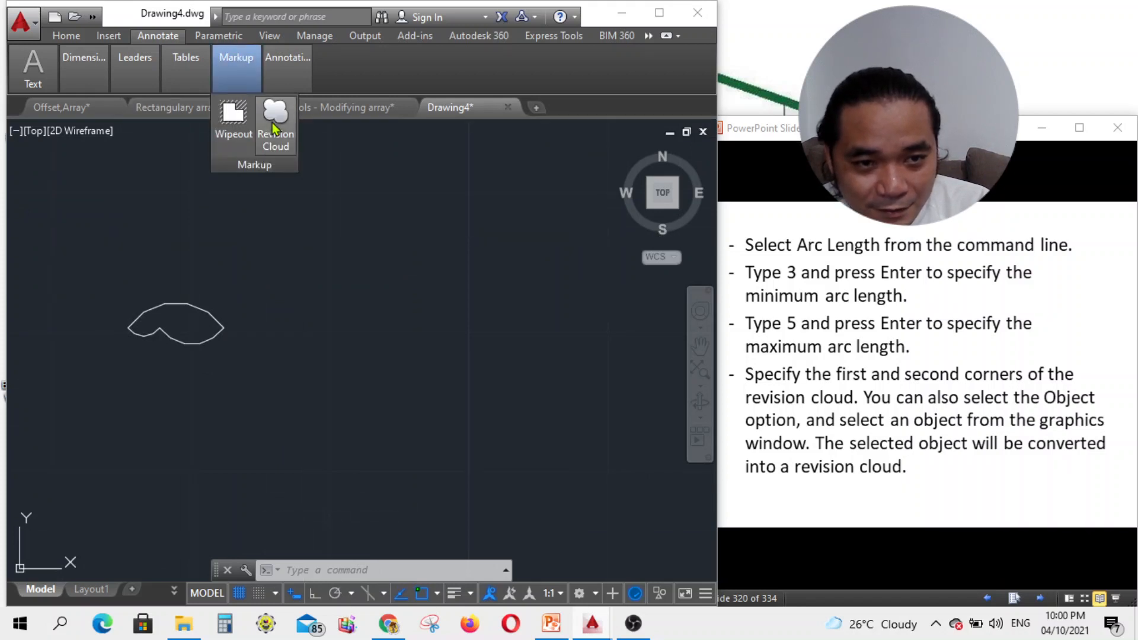
click(274, 128)
click(307, 572)
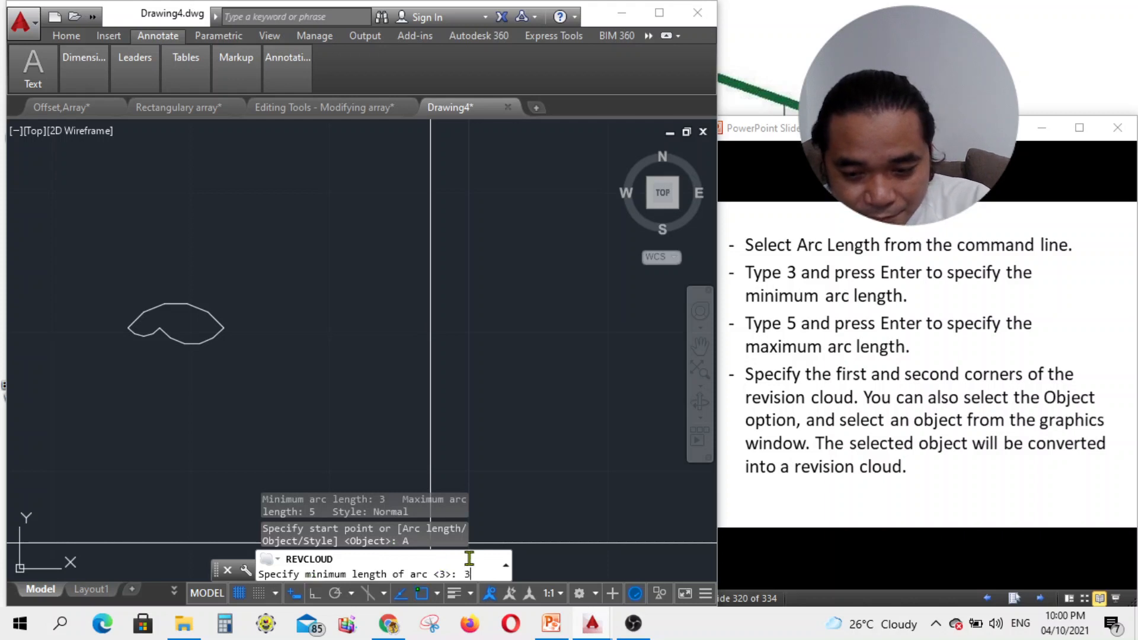
key(Return)
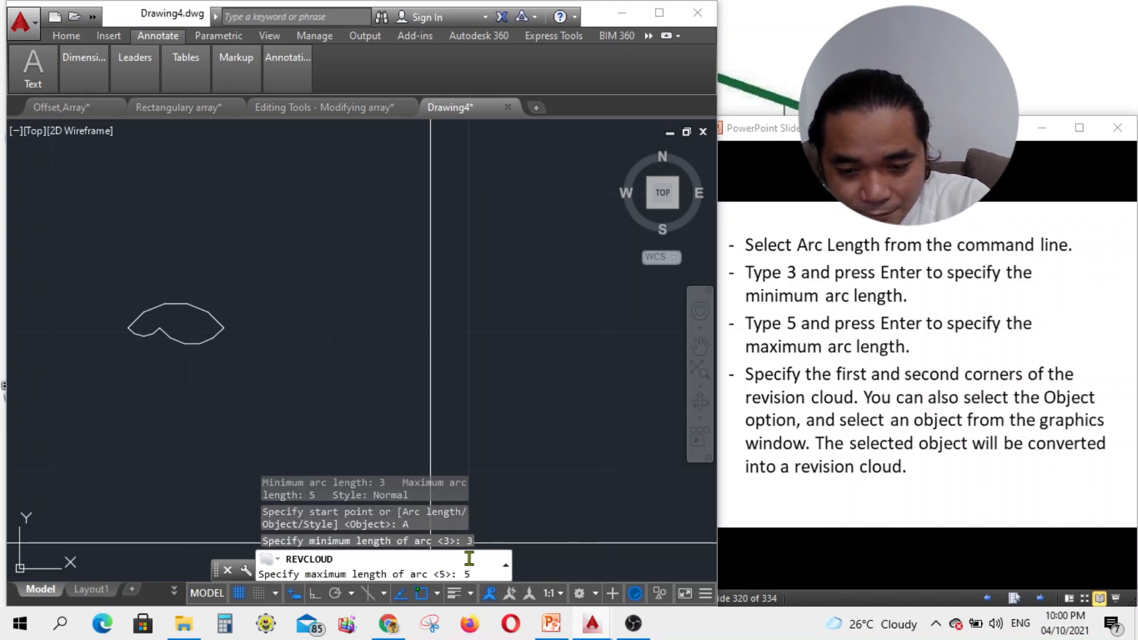
key(Return)
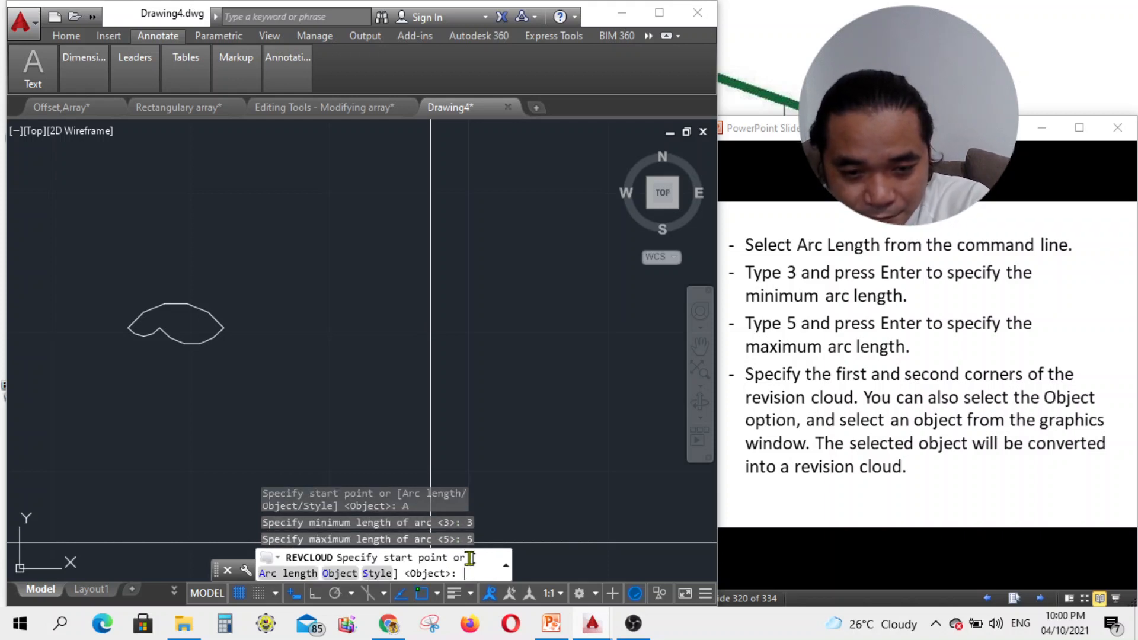
Step: Guide a large freehand revision cloud beside the small one until its outline closes
click(387, 258)
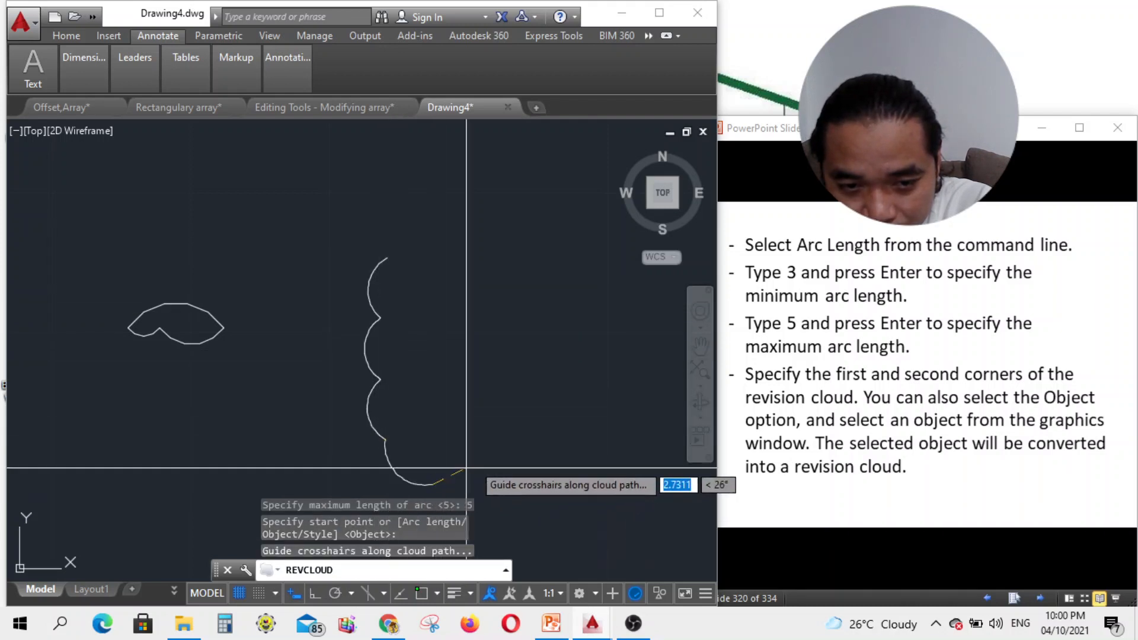
scroll(517, 453, down, 6)
scroll(530, 468, up, 6)
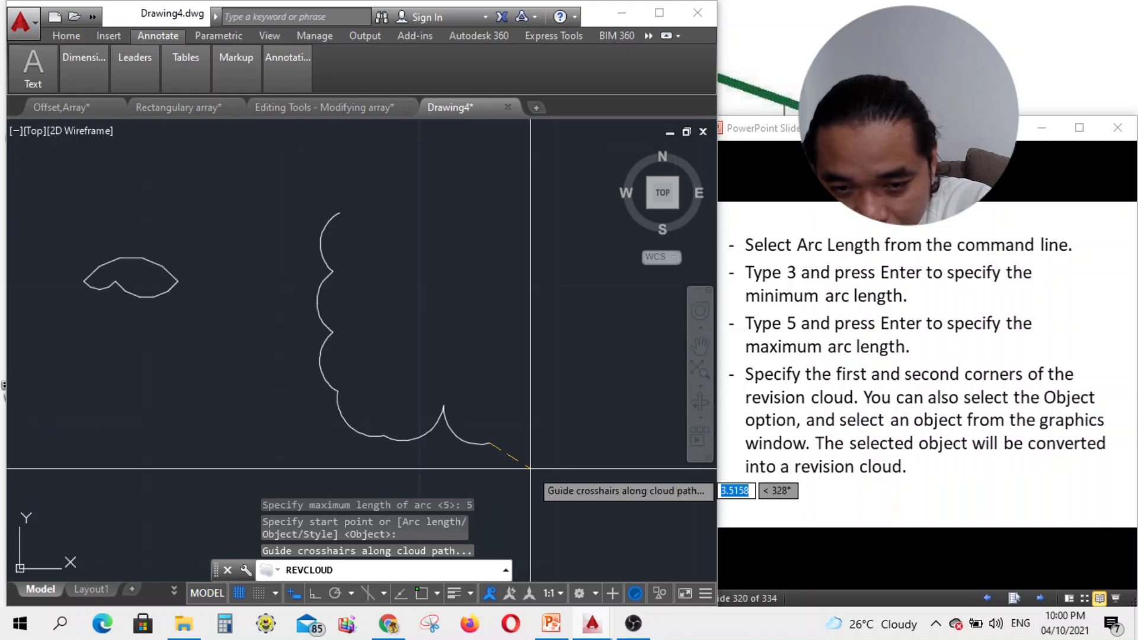
scroll(557, 449, down, 4)
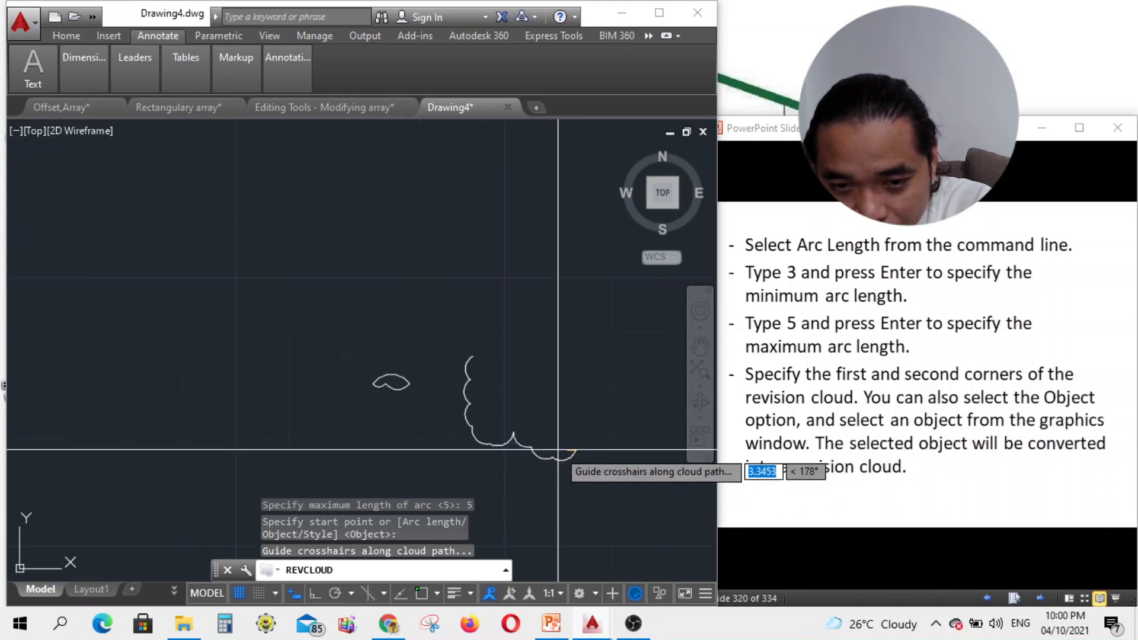
scroll(652, 457, up, 2)
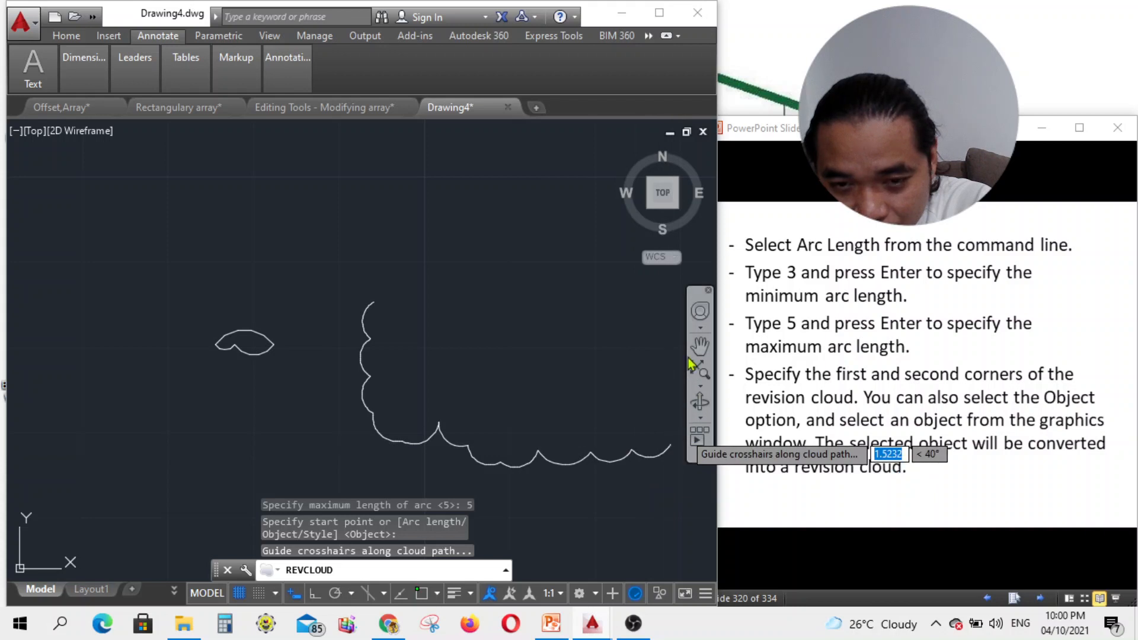
scroll(486, 430, down, 2)
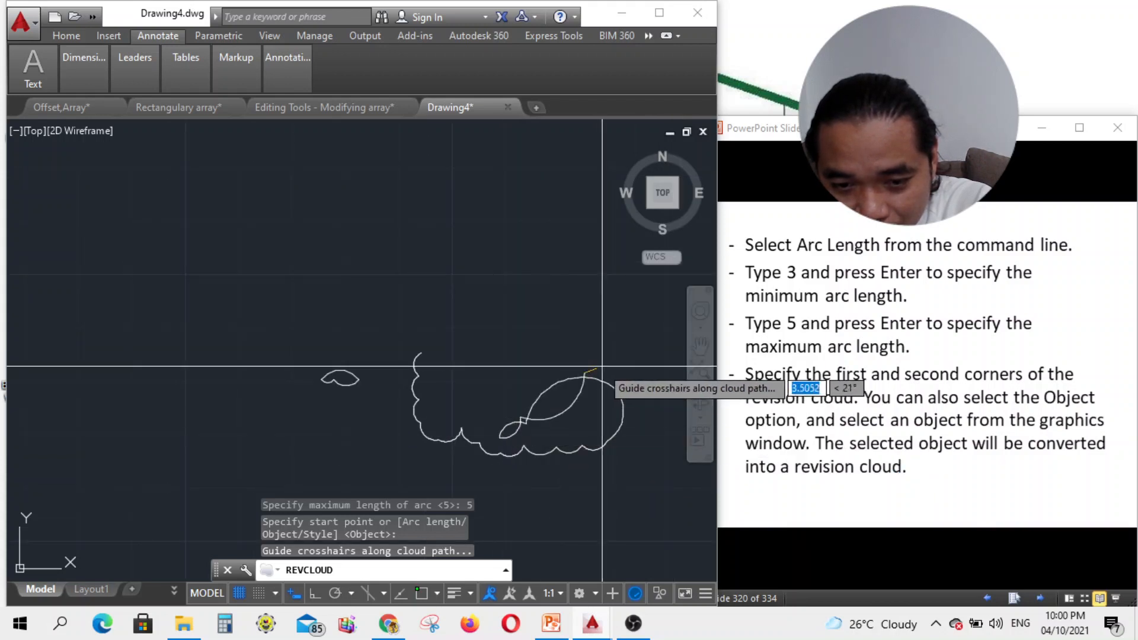
scroll(593, 373, down, 3)
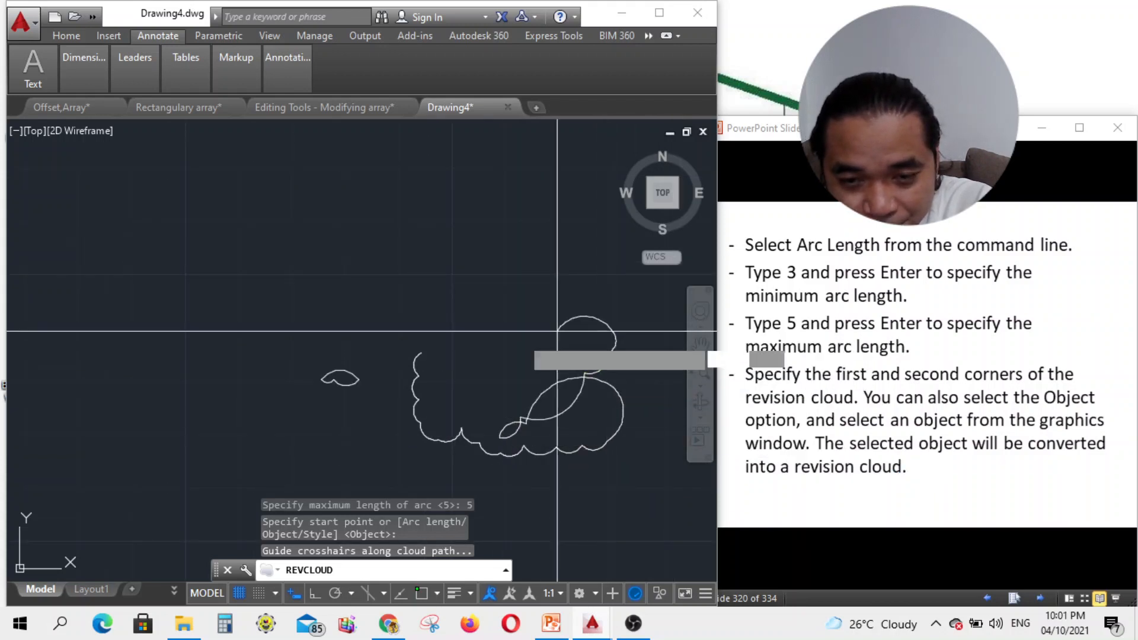
scroll(581, 380, up, 2)
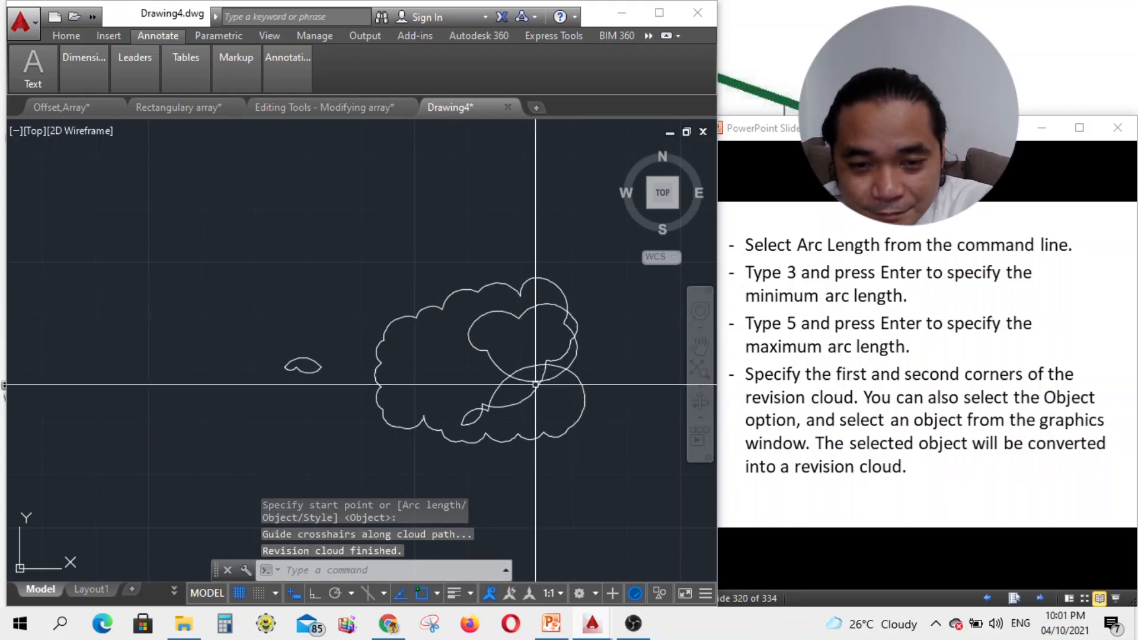
Step: Select the large looping revision cloud and try to stretch it by one of its inner grips
click(508, 367)
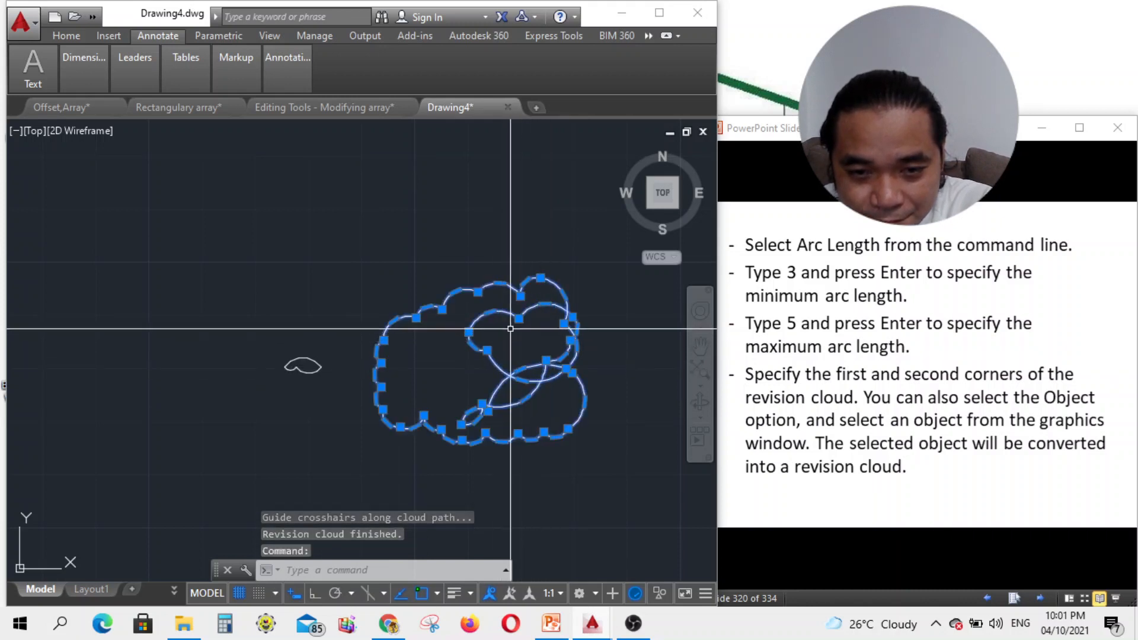
click(468, 331)
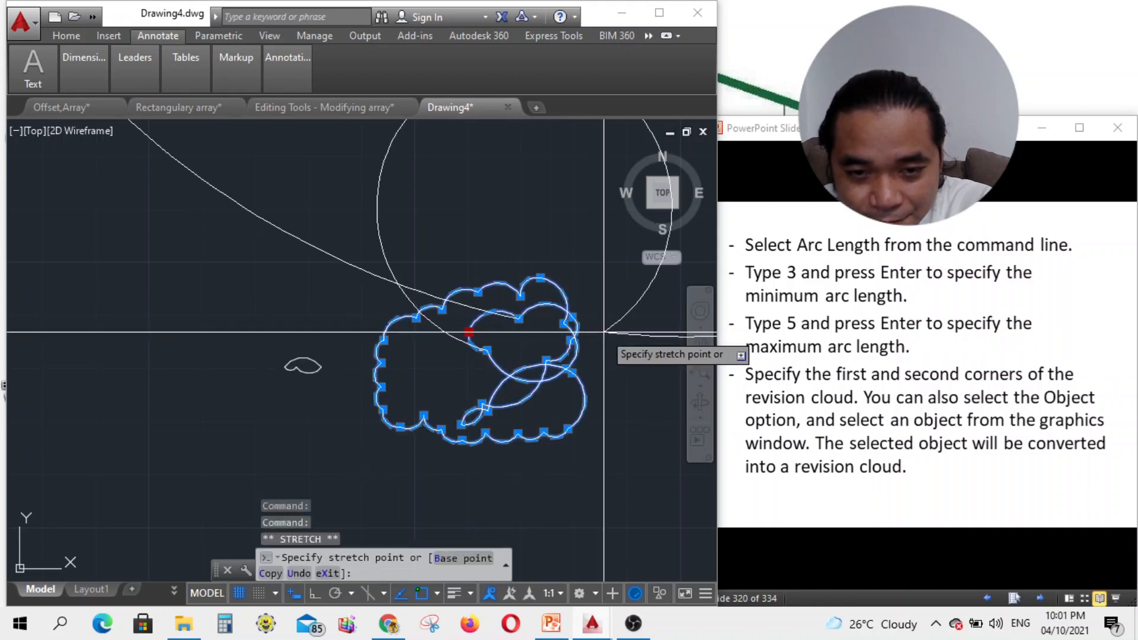
key(Escape)
key(Escape)
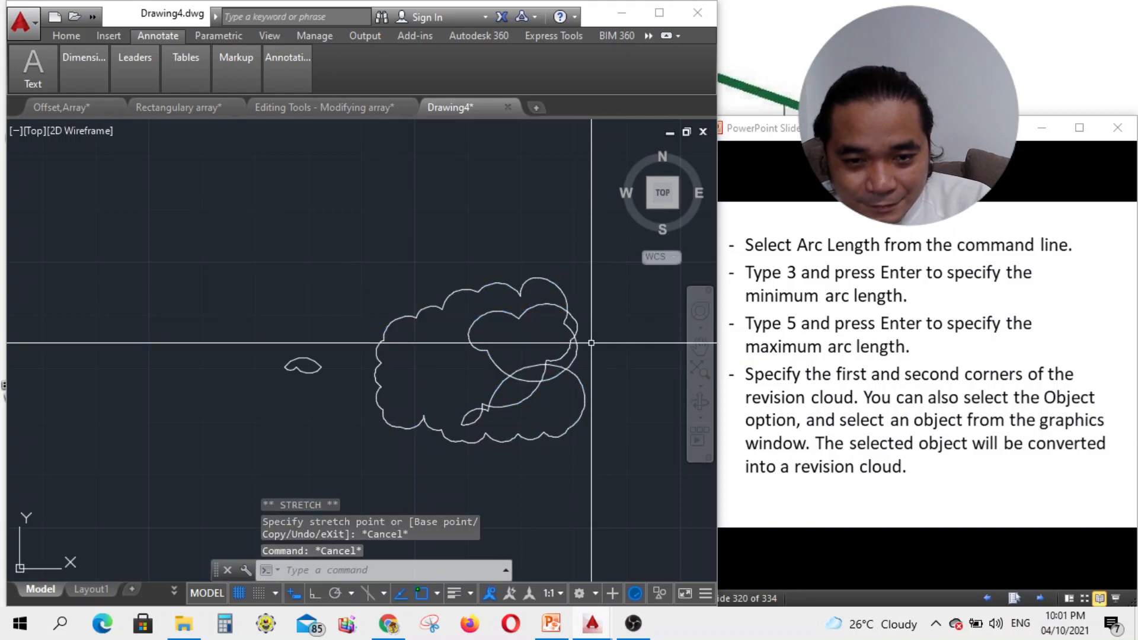
Step: Erase both the small and the large revision clouds from the drawing
click(578, 453)
click(281, 257)
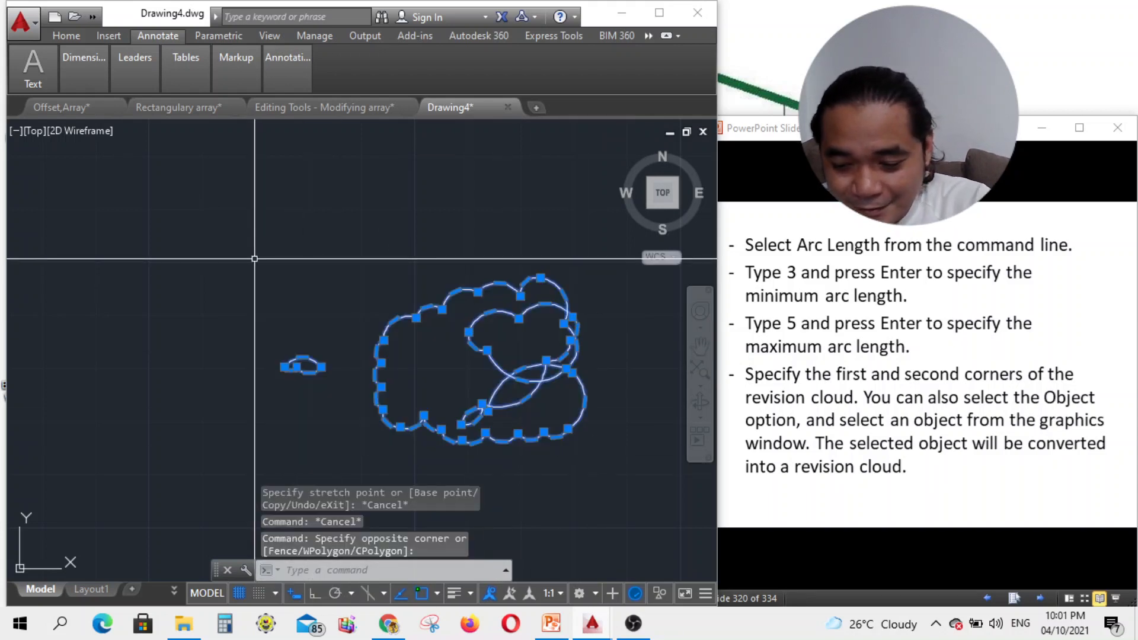
key(Delete)
Step: Restart the Revision Cloud command on the empty drawing with a minimum arc length of 3 and a maximum of 5
click(236, 57)
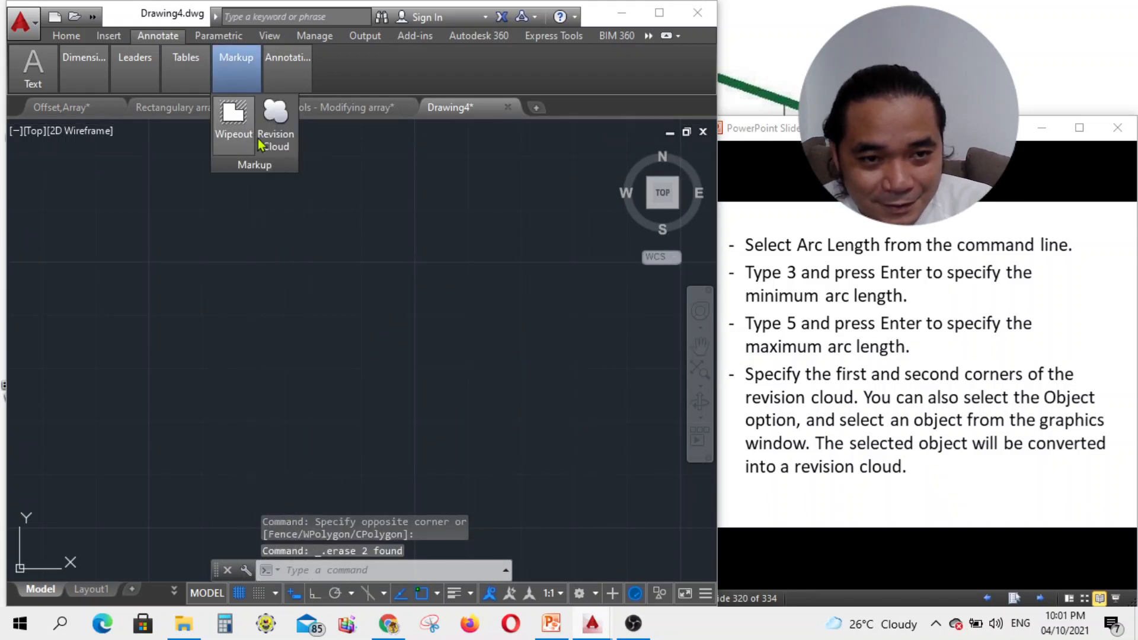
click(276, 115)
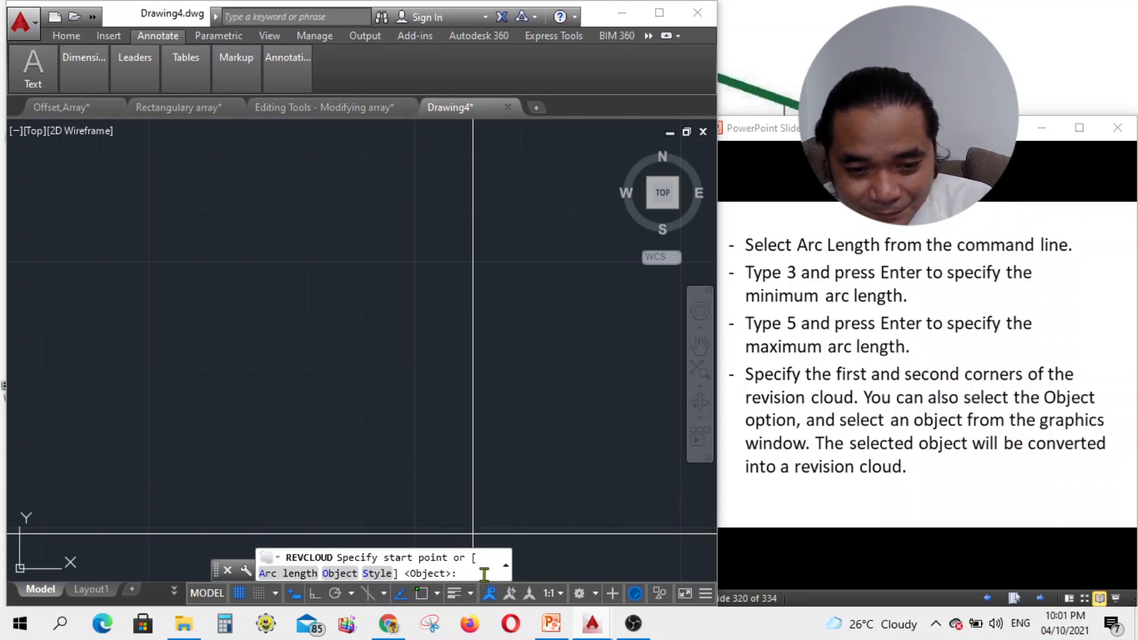
click(297, 573)
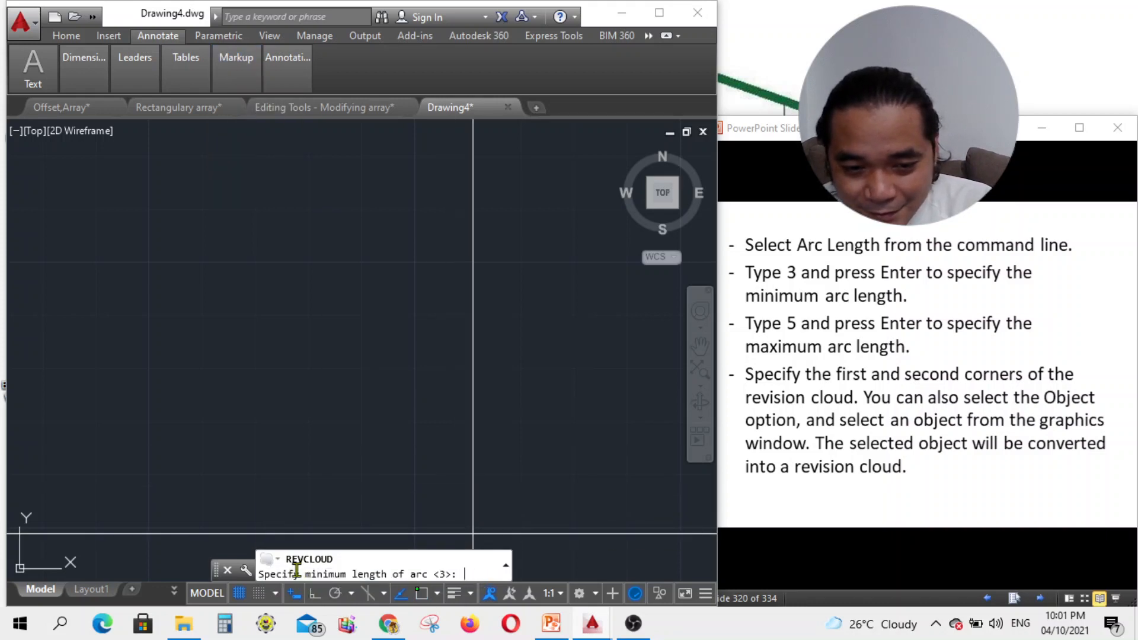
key(Return)
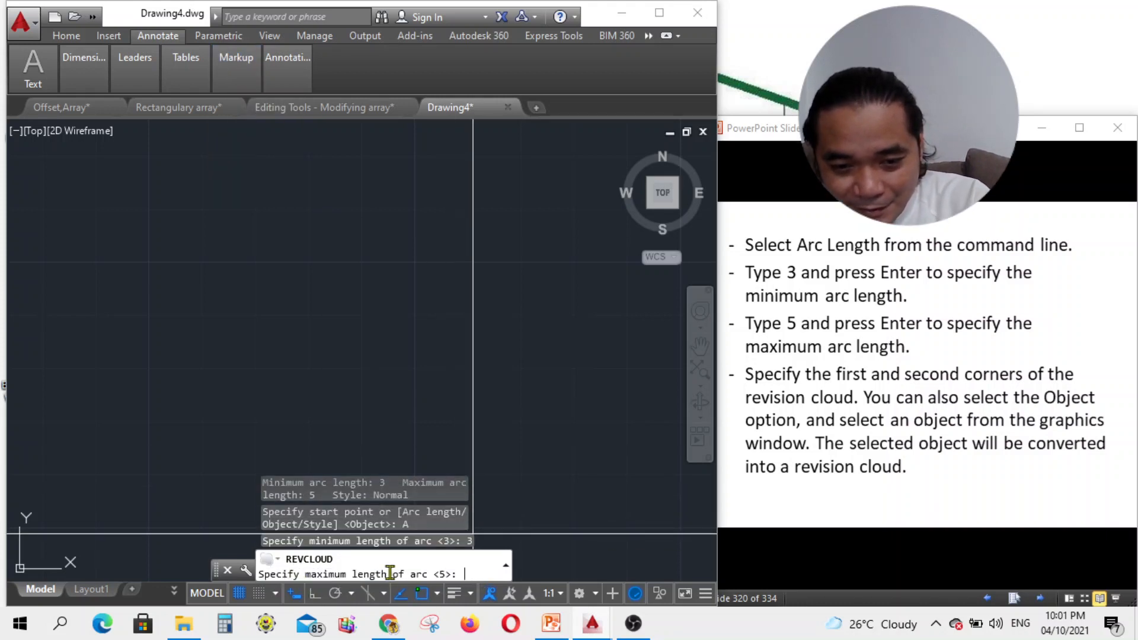
key(Return)
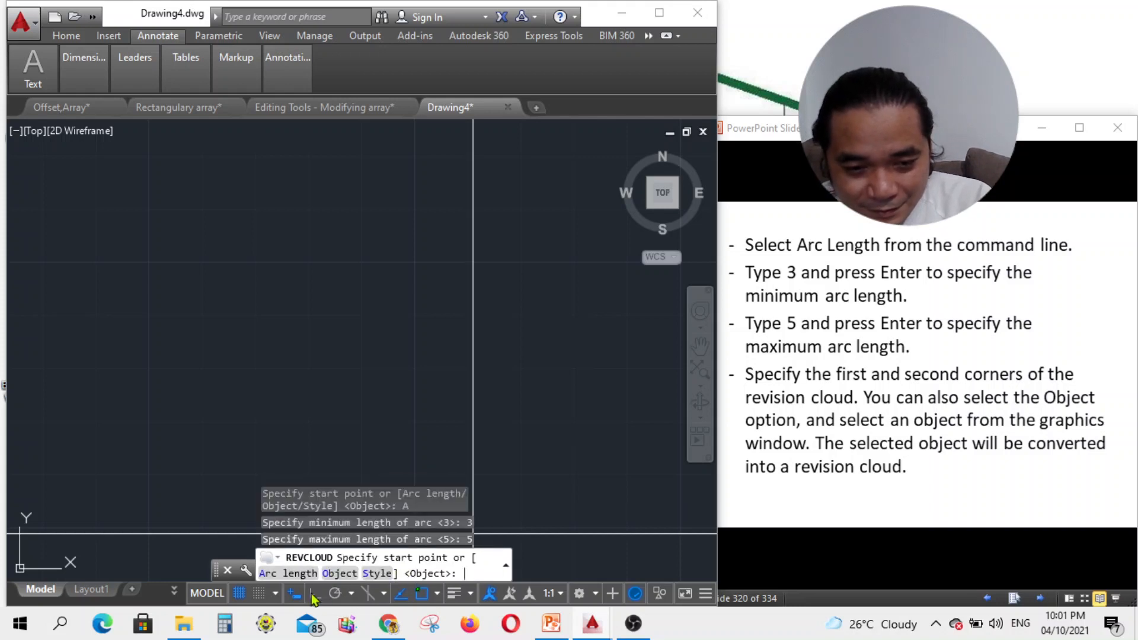
click(299, 575)
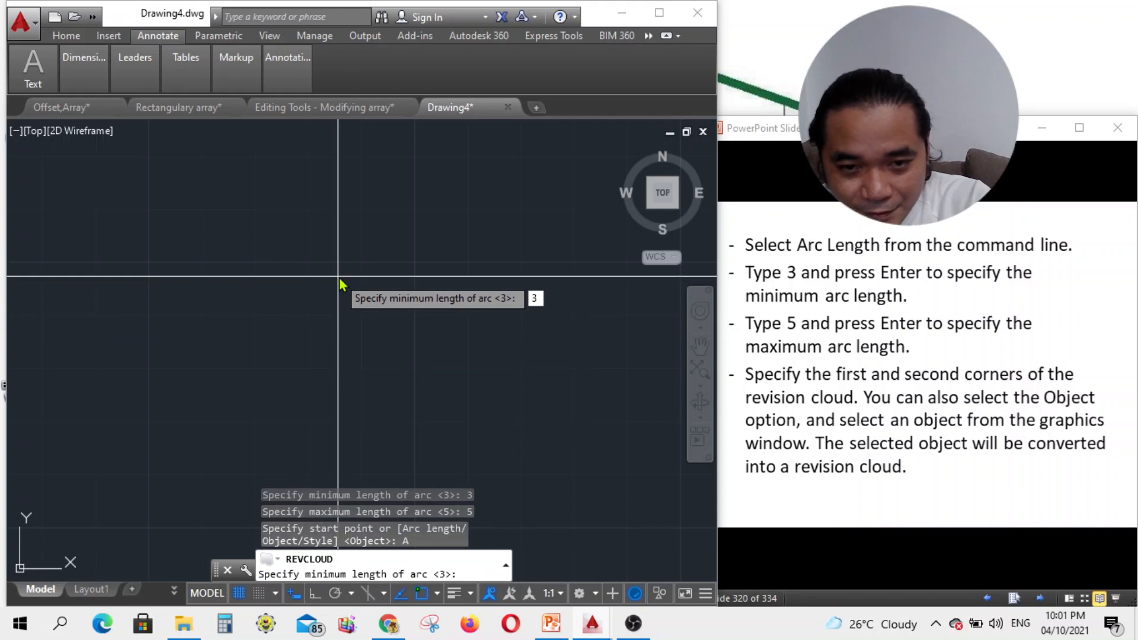
text(3)
key(Return)
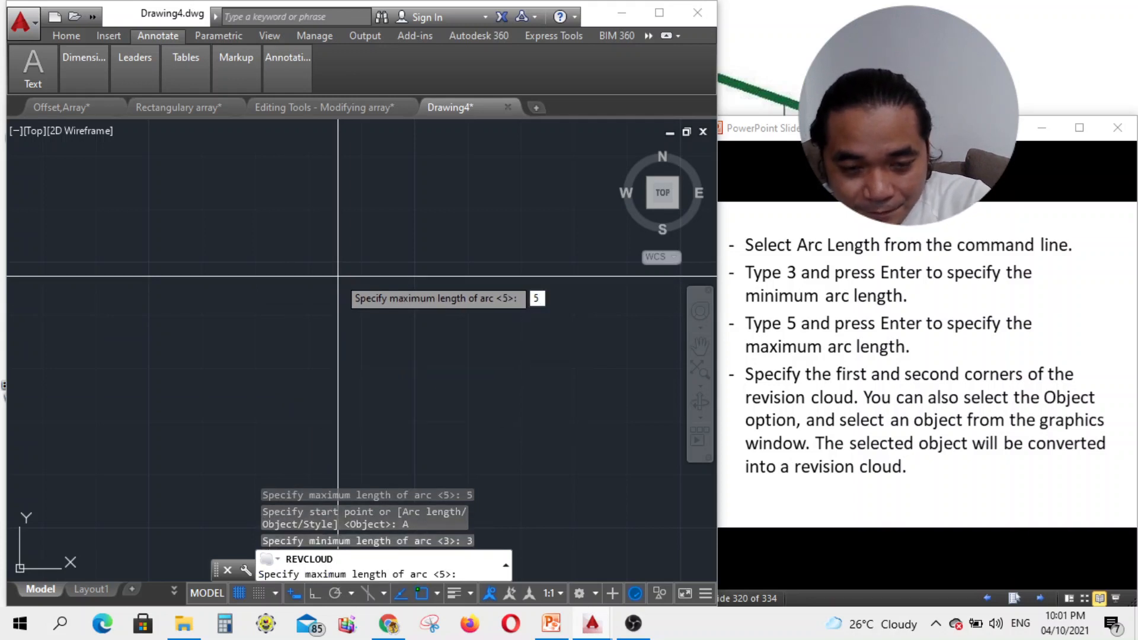
text(5)
key(Return)
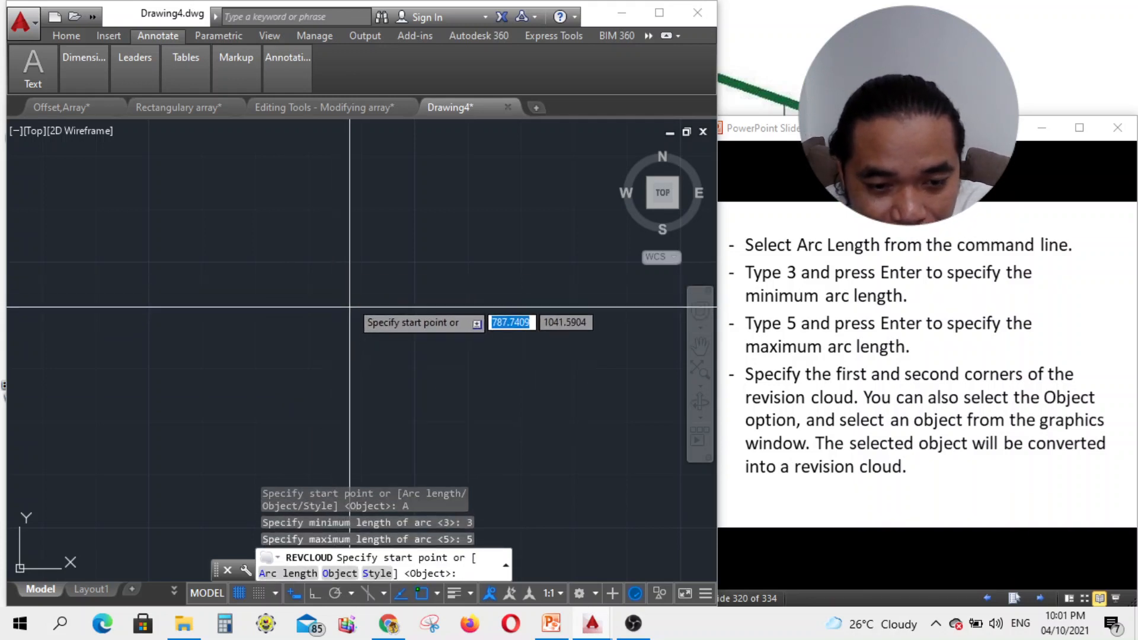
Step: Draw a closed, roughly rectangular freehand revision cloud and end the command
click(361, 227)
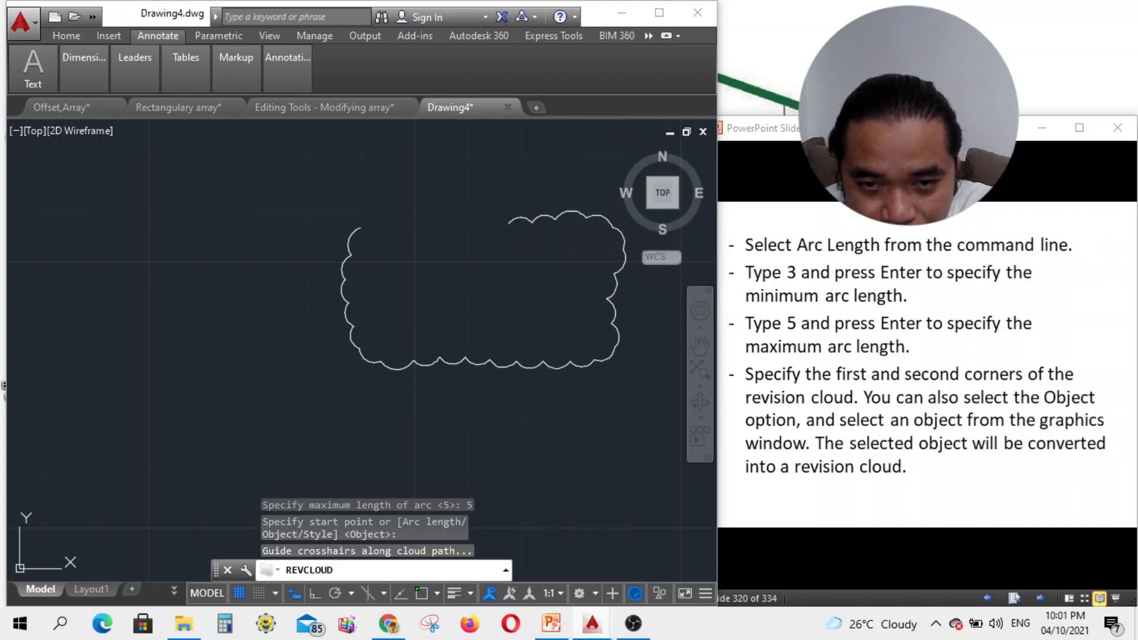
click(365, 223)
key(Escape)
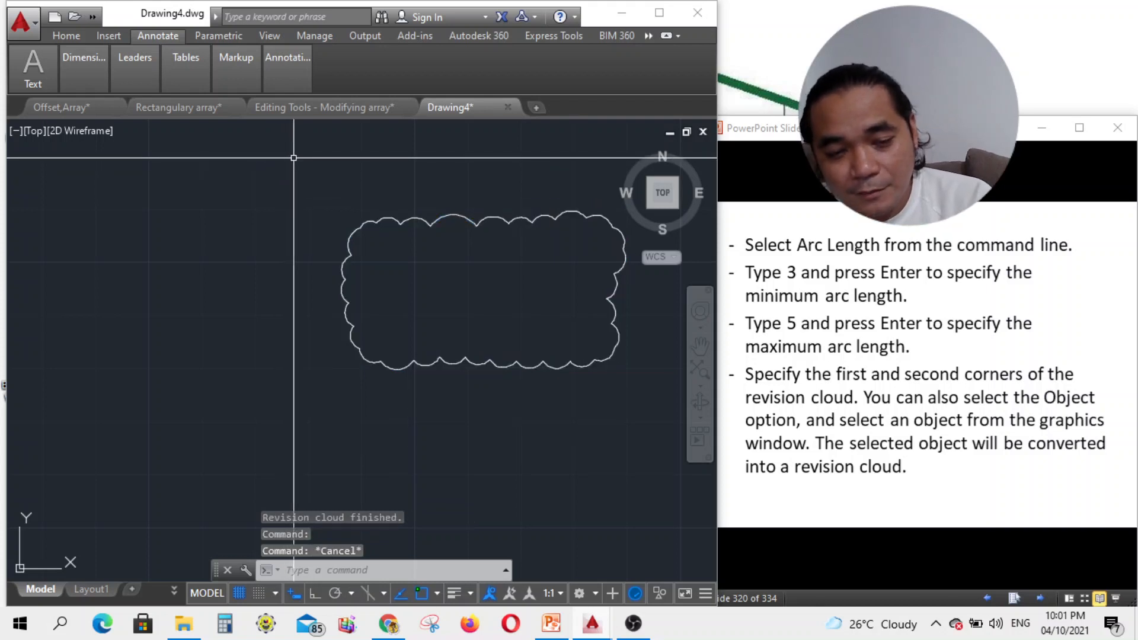
Step: Switch to the PowerPoint lesson and advance to slide 321 on the revision cloud's grips
click(928, 521)
click(1041, 598)
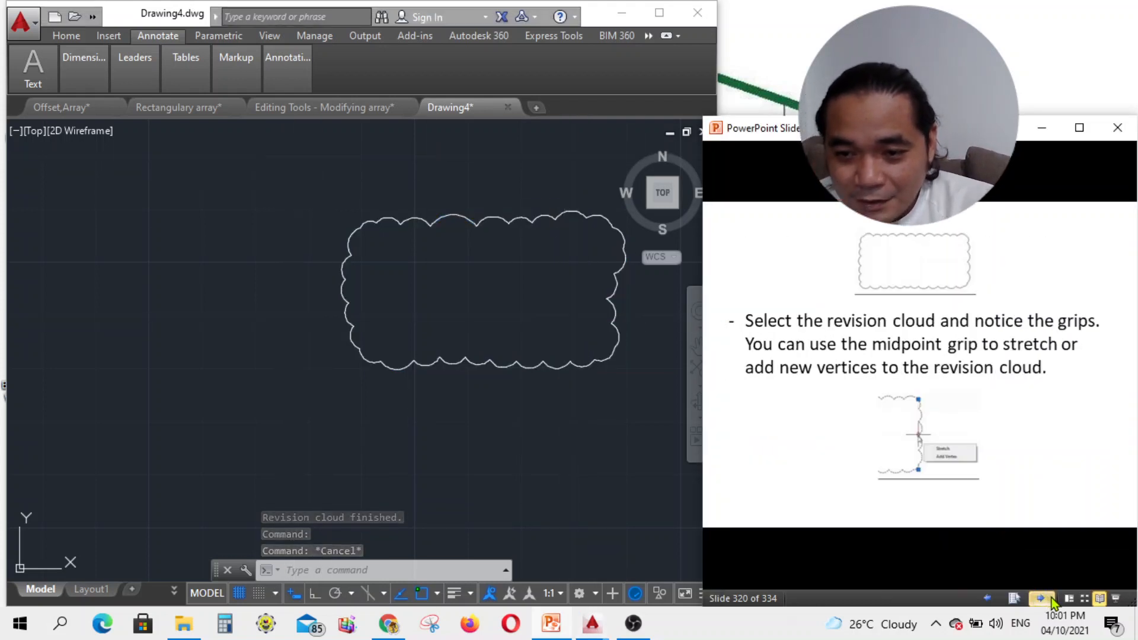
click(1050, 597)
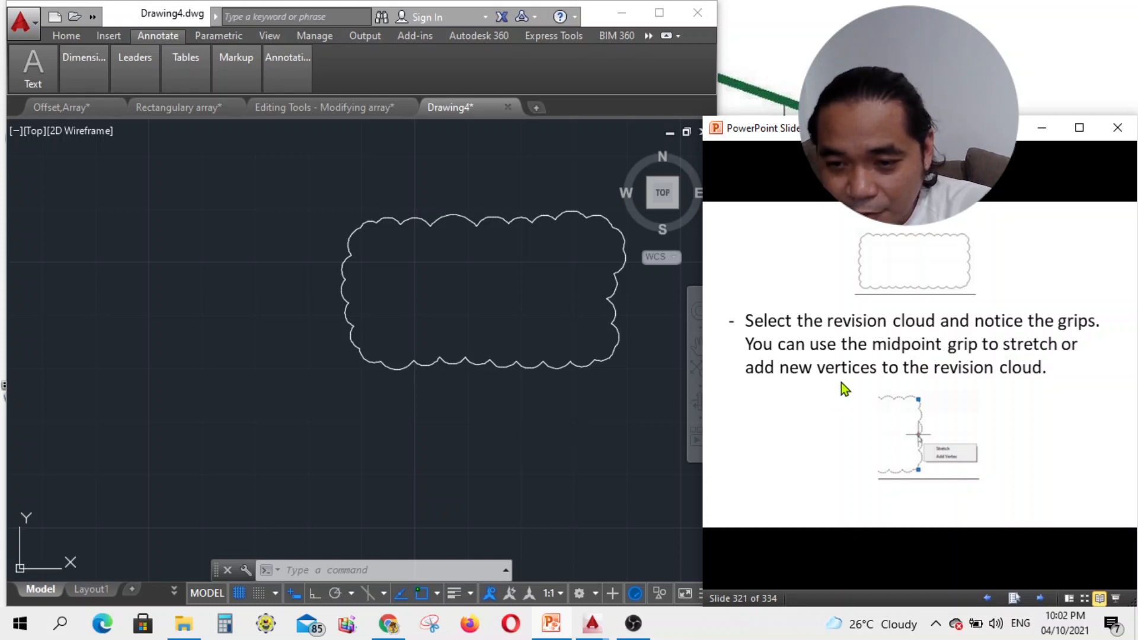
Step: Return to AutoCAD and select the rectangular revision cloud to examine the grips along its arcs
click(616, 361)
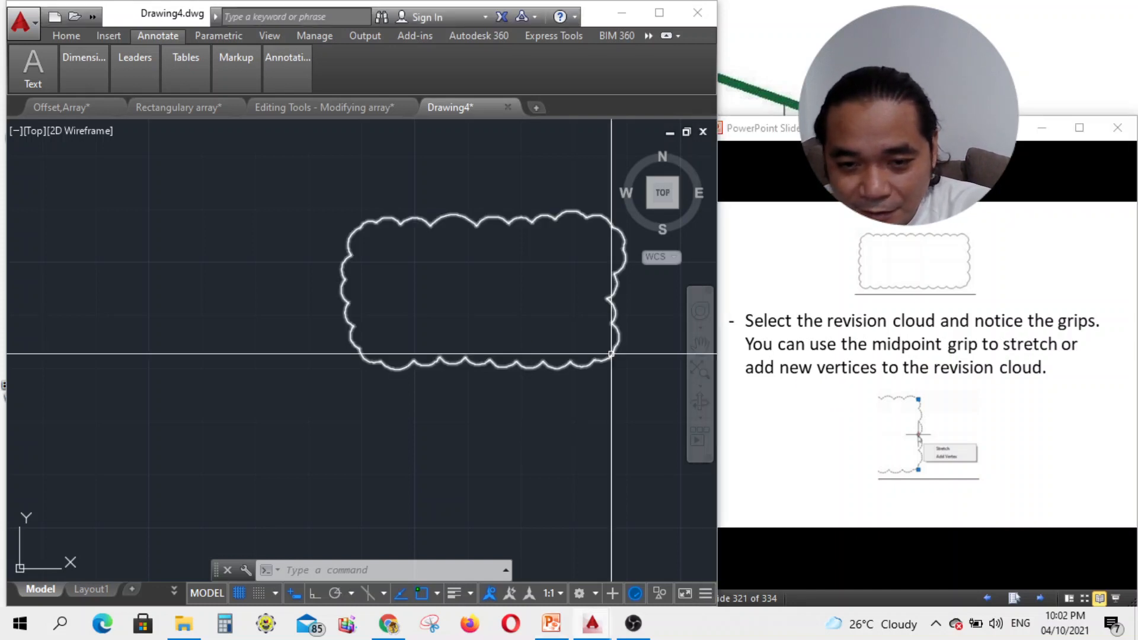
click(612, 356)
scroll(380, 361, down, 2)
scroll(437, 313, up, 8)
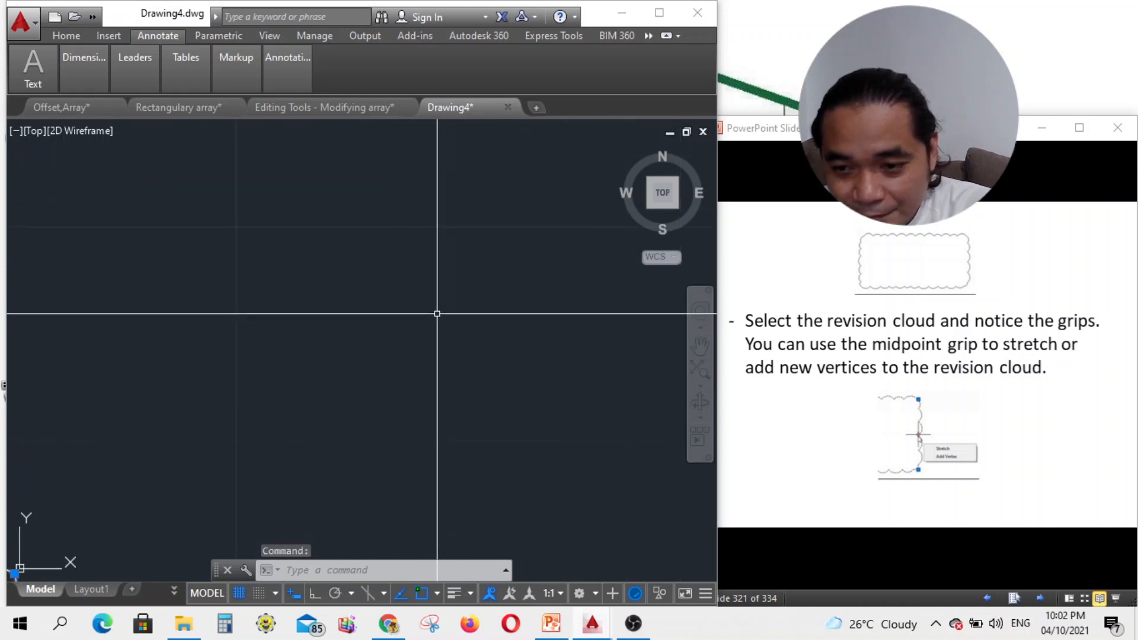
scroll(437, 312, down, 2)
scroll(349, 339, down, 4)
scroll(348, 338, up, 4)
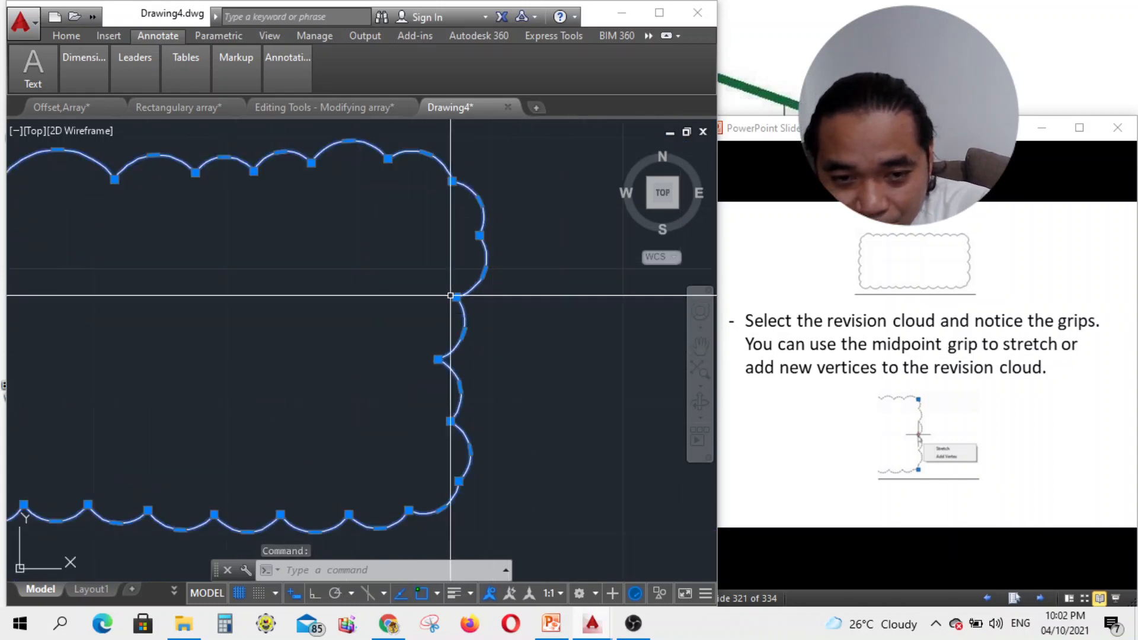
Step: Try to stretch an arc on the cloud's right side by its midpoint grip, then cancel the stretch
mouse_move(457, 297)
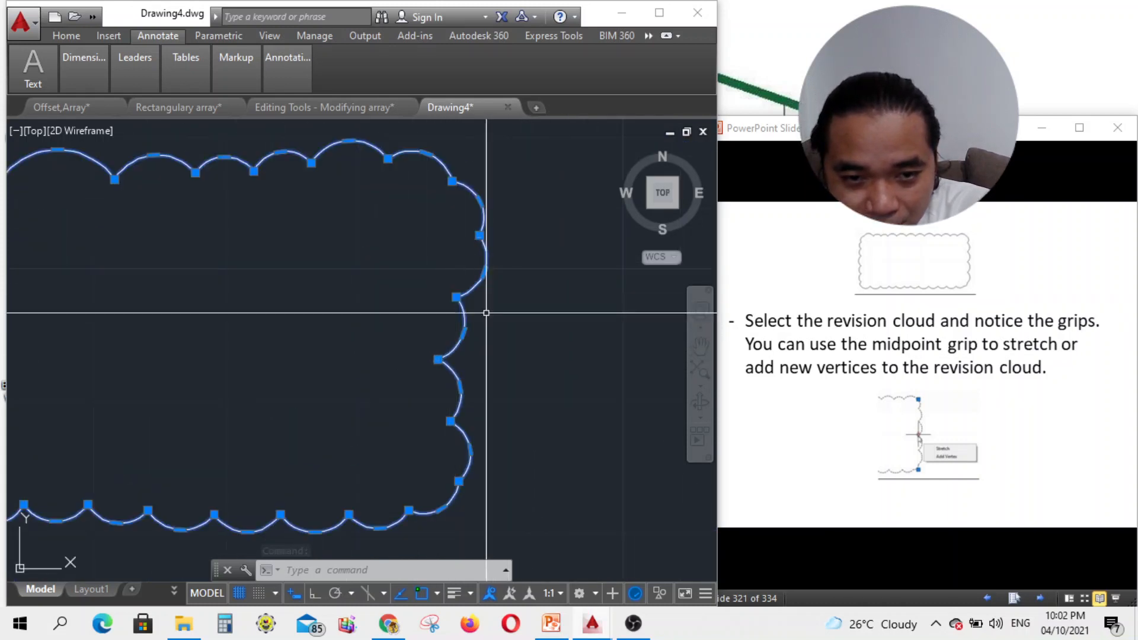
scroll(459, 308, down, 3)
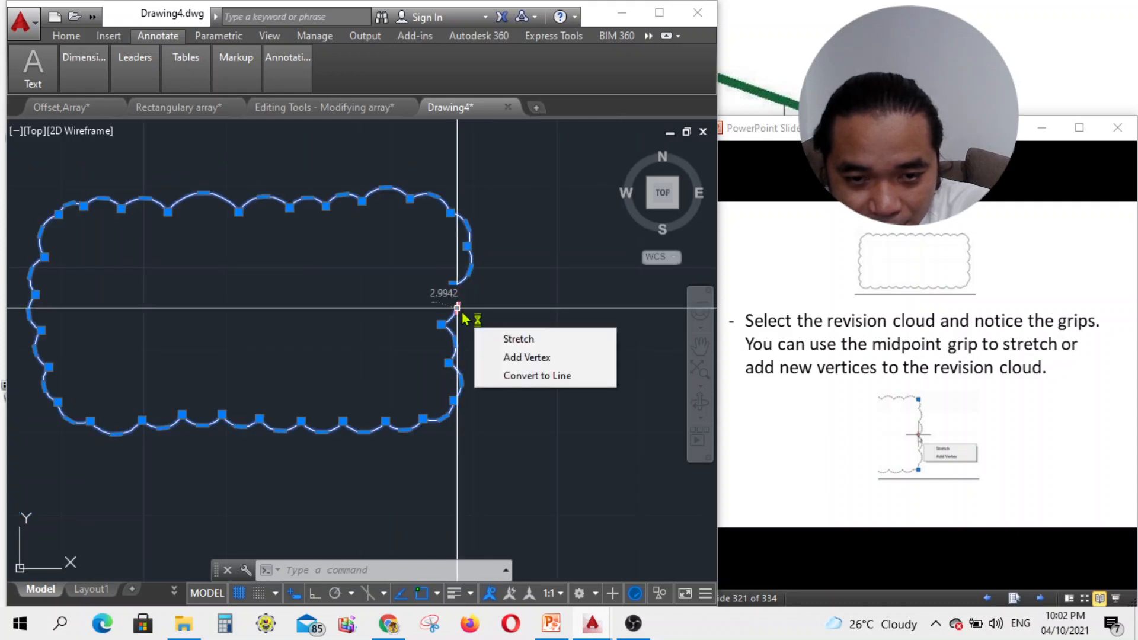
click(524, 340)
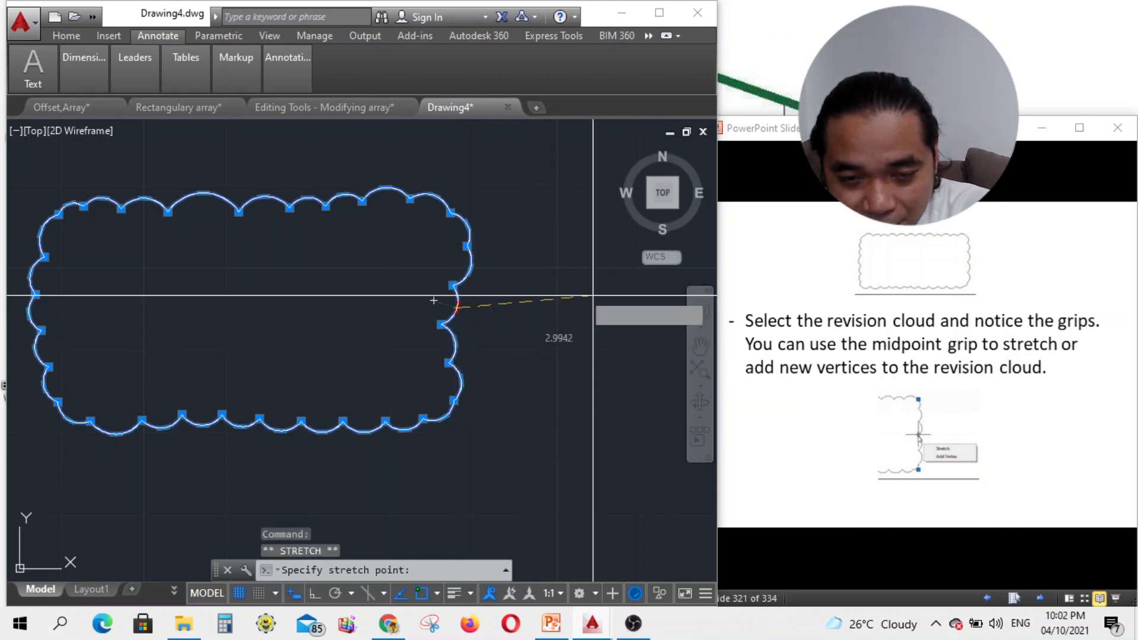
key(Escape)
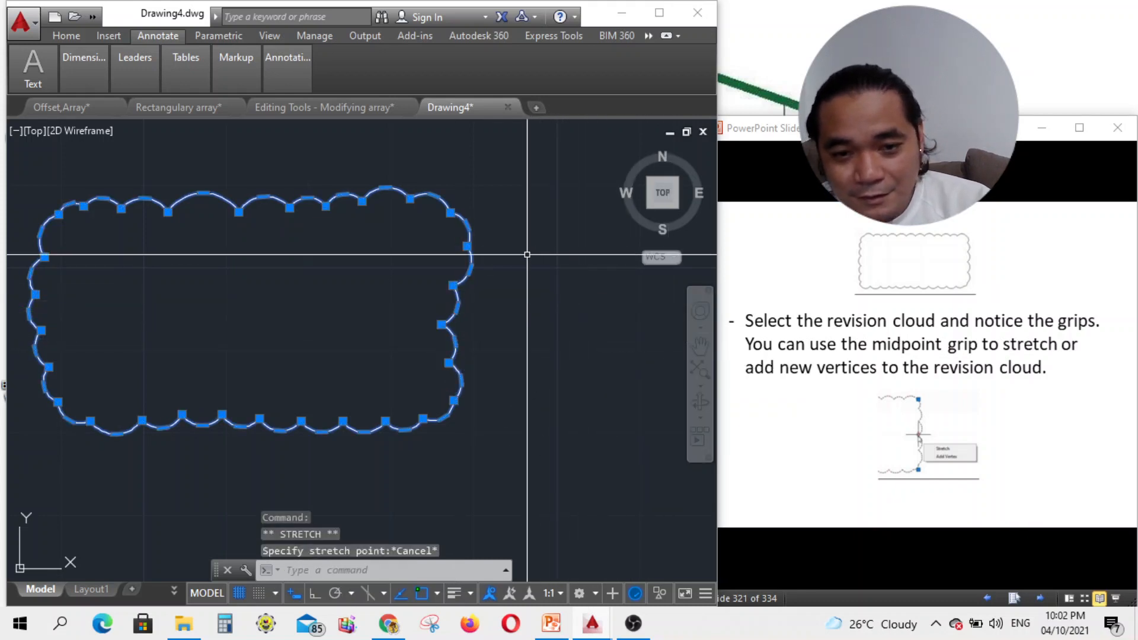
scroll(518, 334, down, 4)
click(609, 407)
click(549, 329)
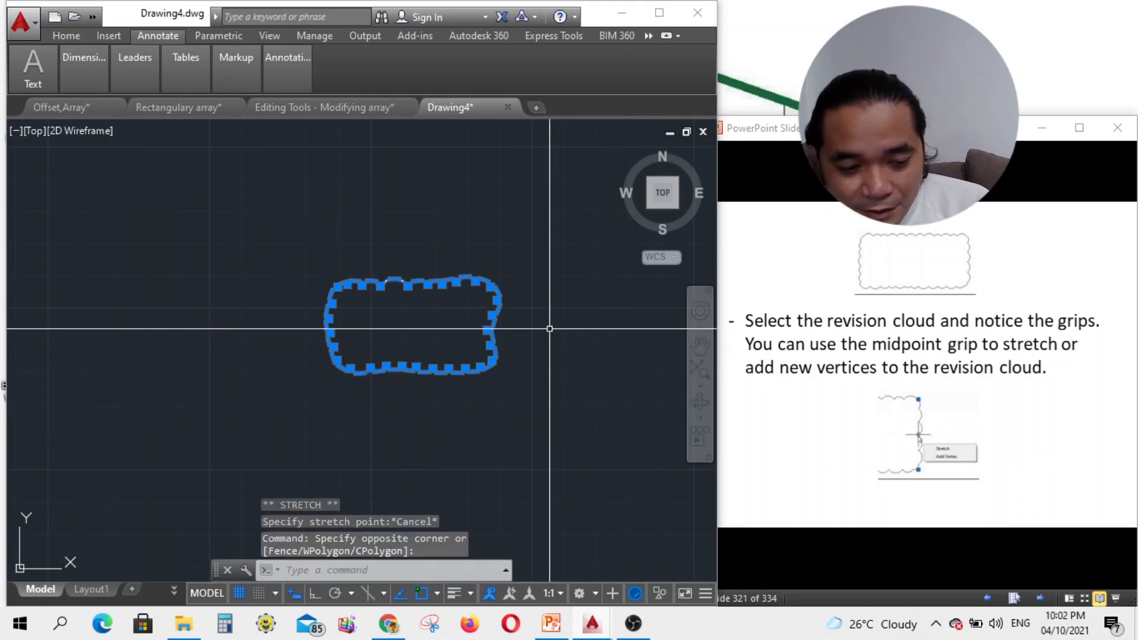
Step: Deselect the revision cloud, switch to the PowerPoint lesson and advance to slide 323, Example 2 on polygonal revision clouds
key(Escape)
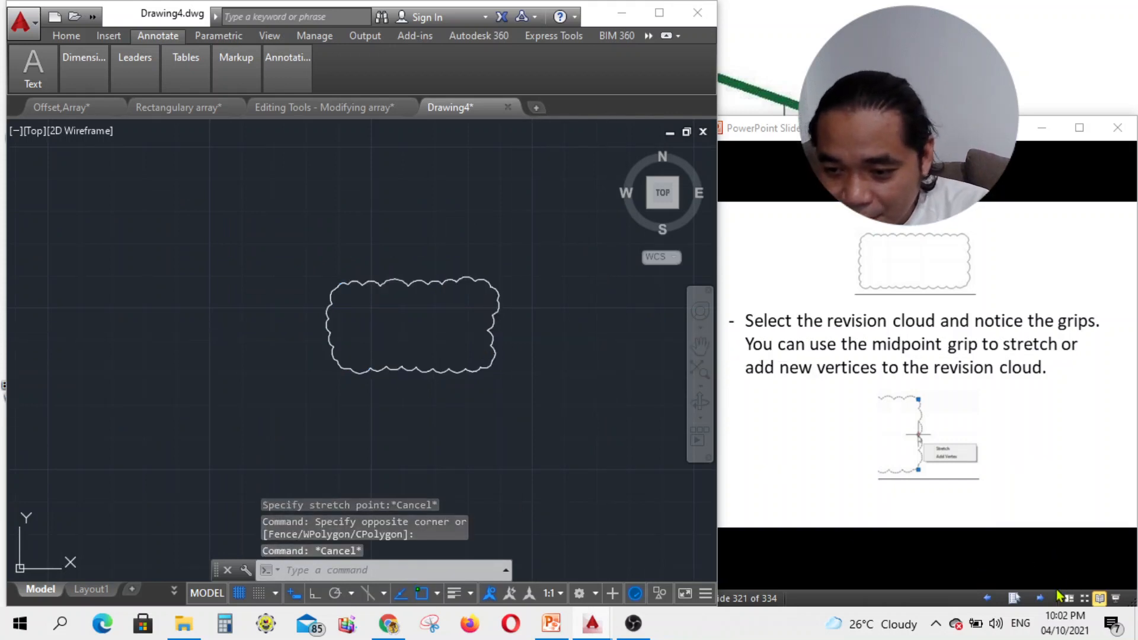
click(1048, 554)
click(1040, 599)
click(1040, 599)
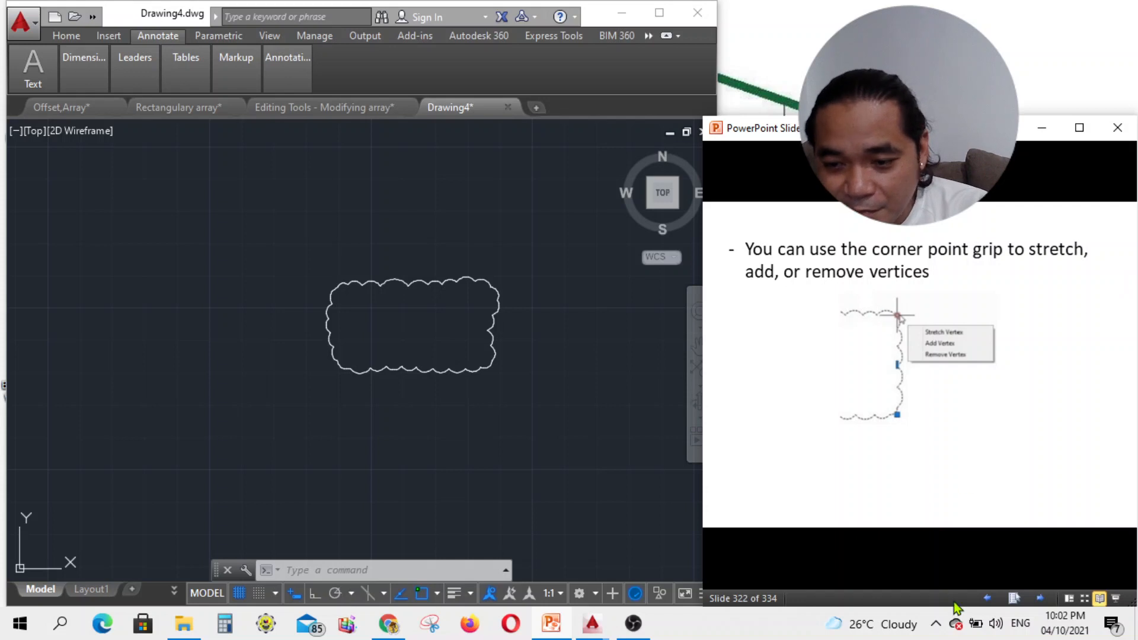
click(1040, 599)
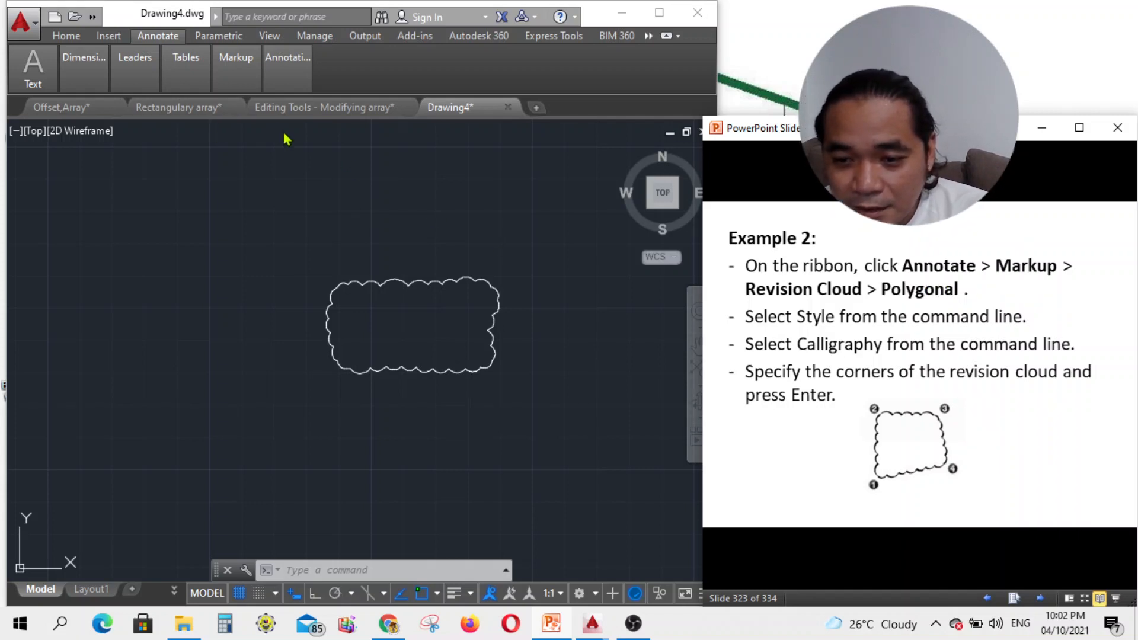
Step: Return to AutoCAD and look through the Markup tools for the revision cloud command named in Example 2
click(236, 69)
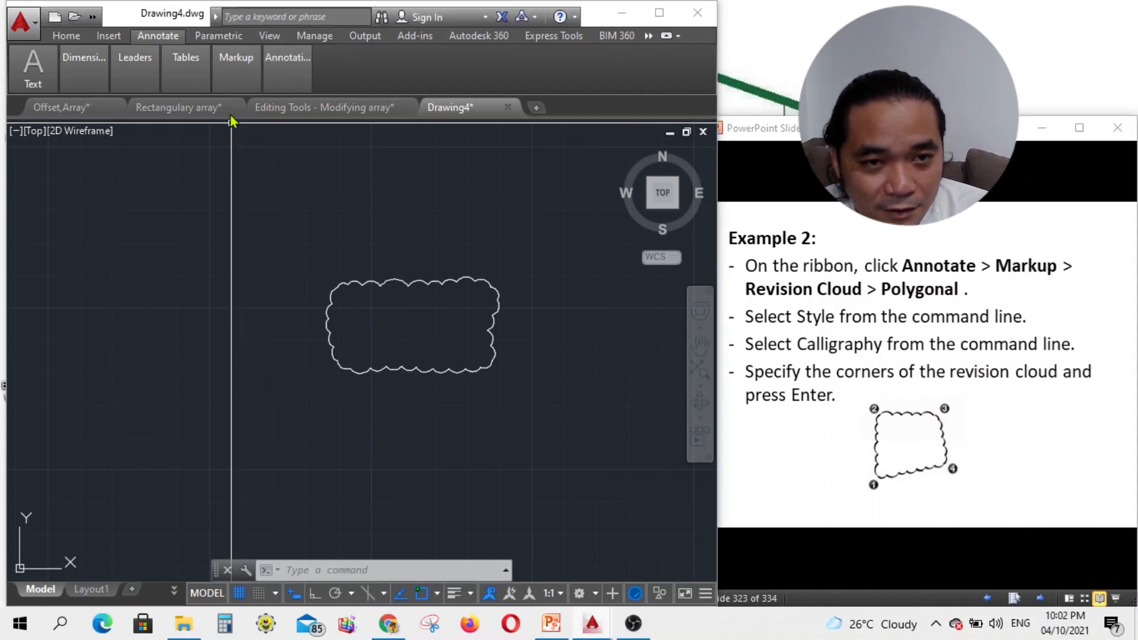
mouse_move(234, 86)
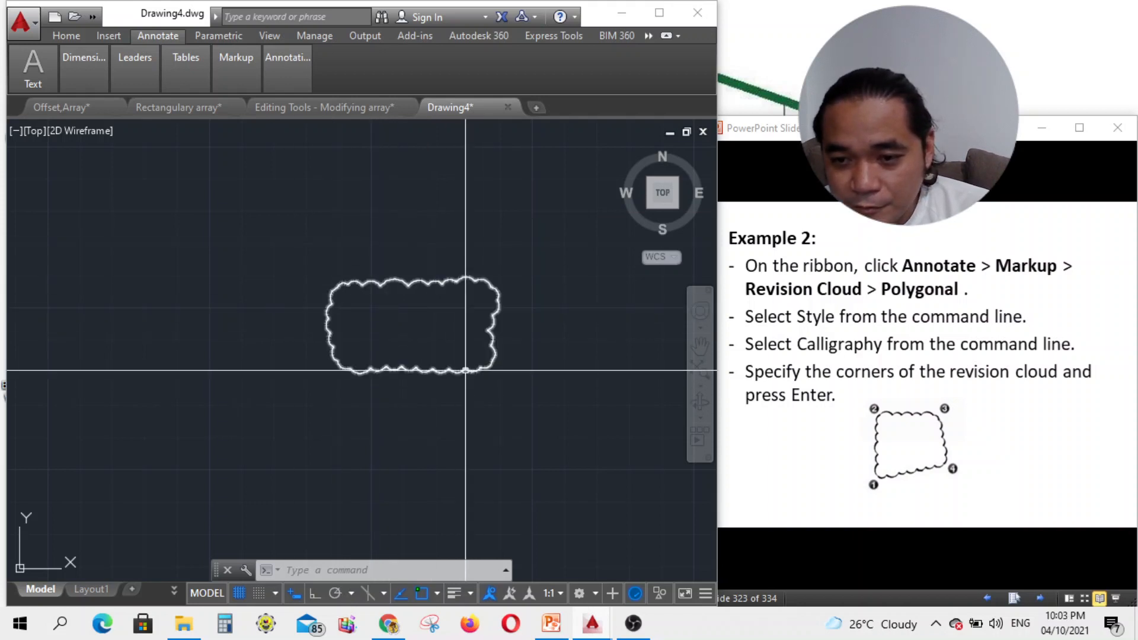
Step: Switch to the PowerPoint lesson, skim forward to Exercise 4A on slide 325 and go back to slide 322
click(1062, 541)
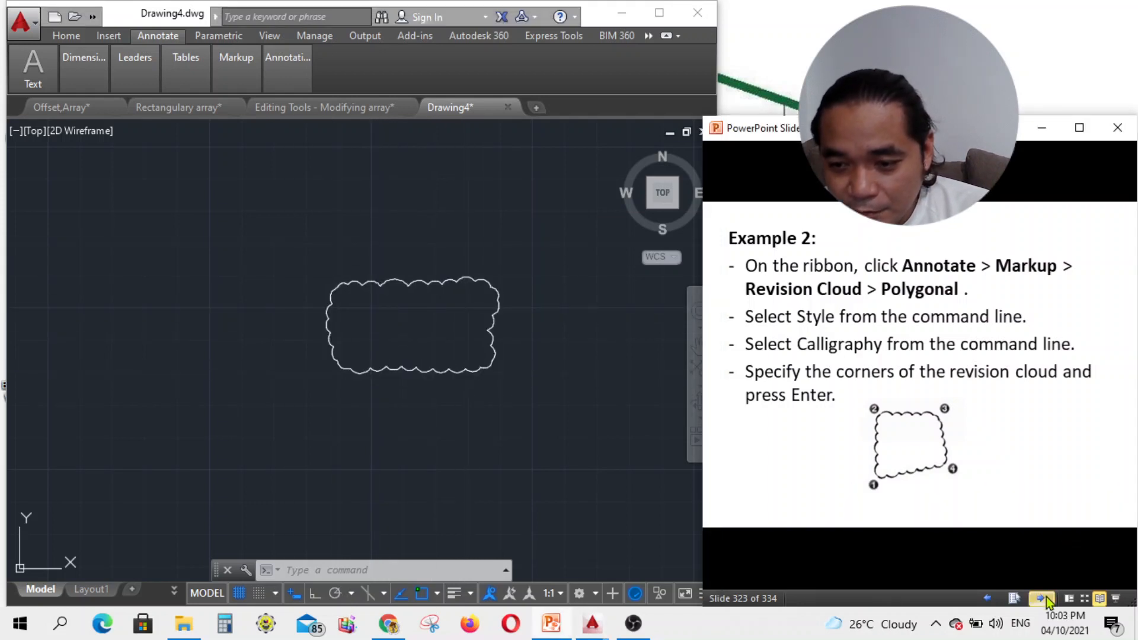
click(1040, 600)
click(1041, 600)
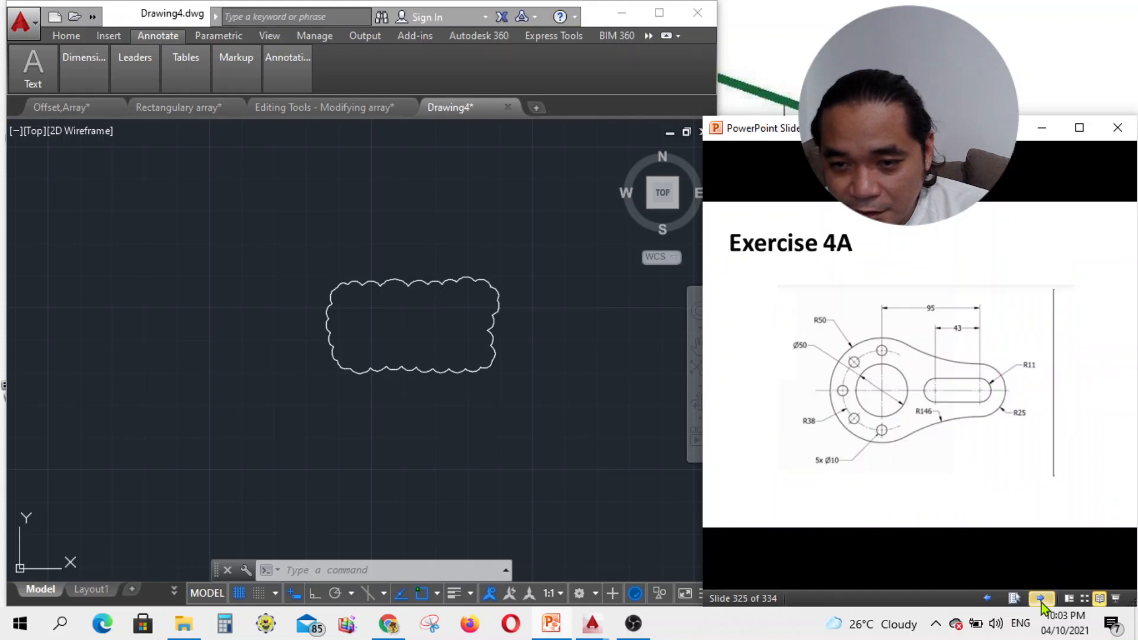
click(993, 602)
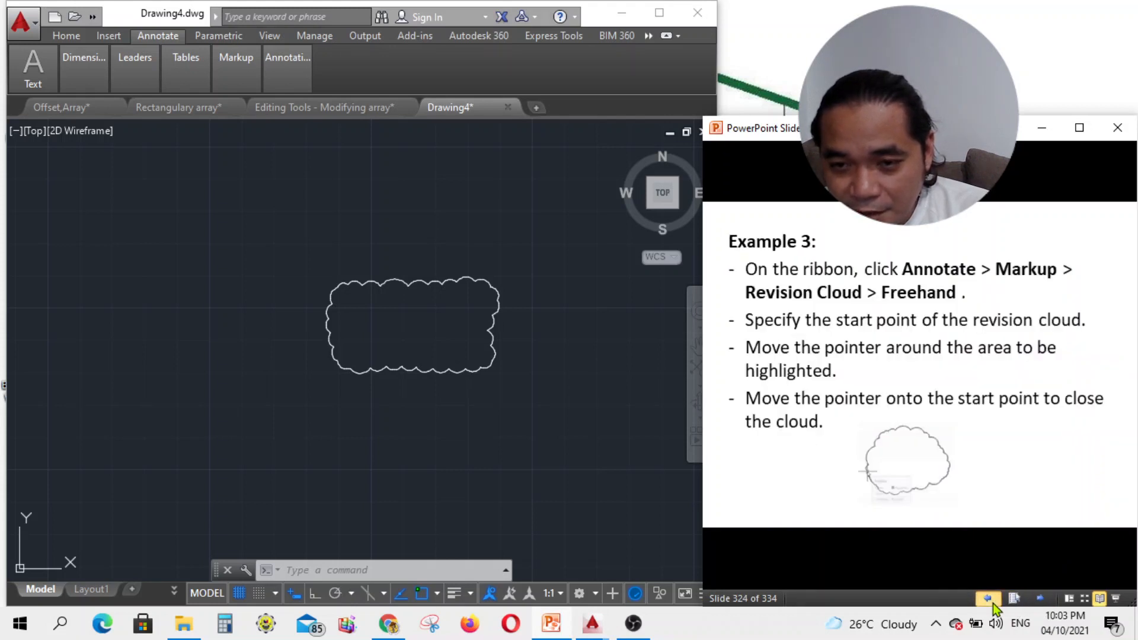
click(994, 602)
click(993, 603)
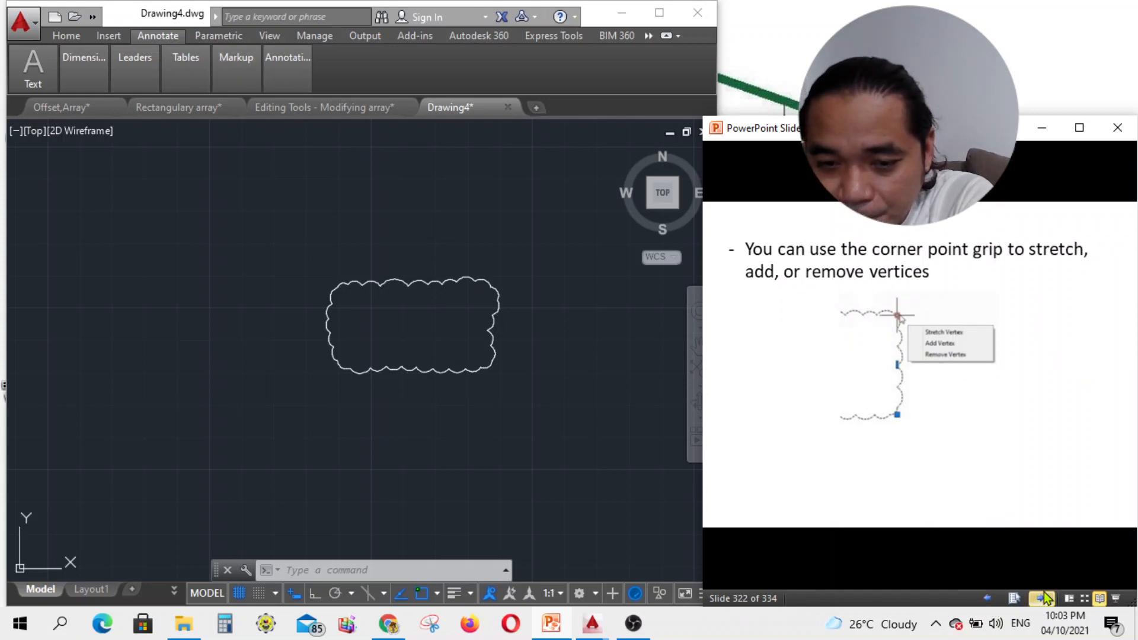
click(645, 632)
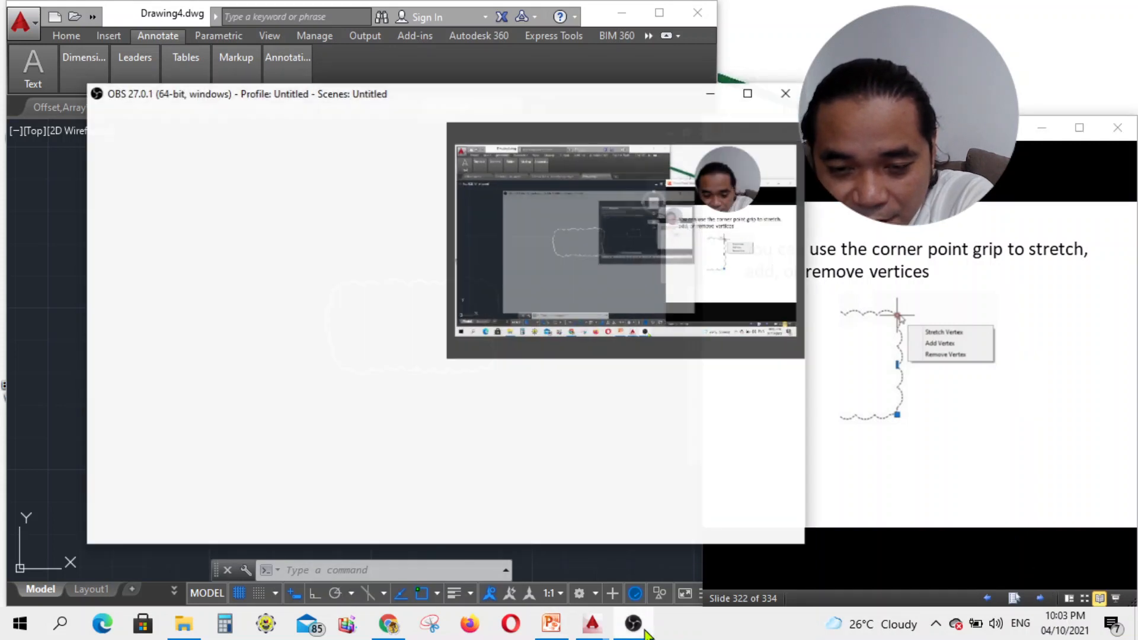
click(645, 631)
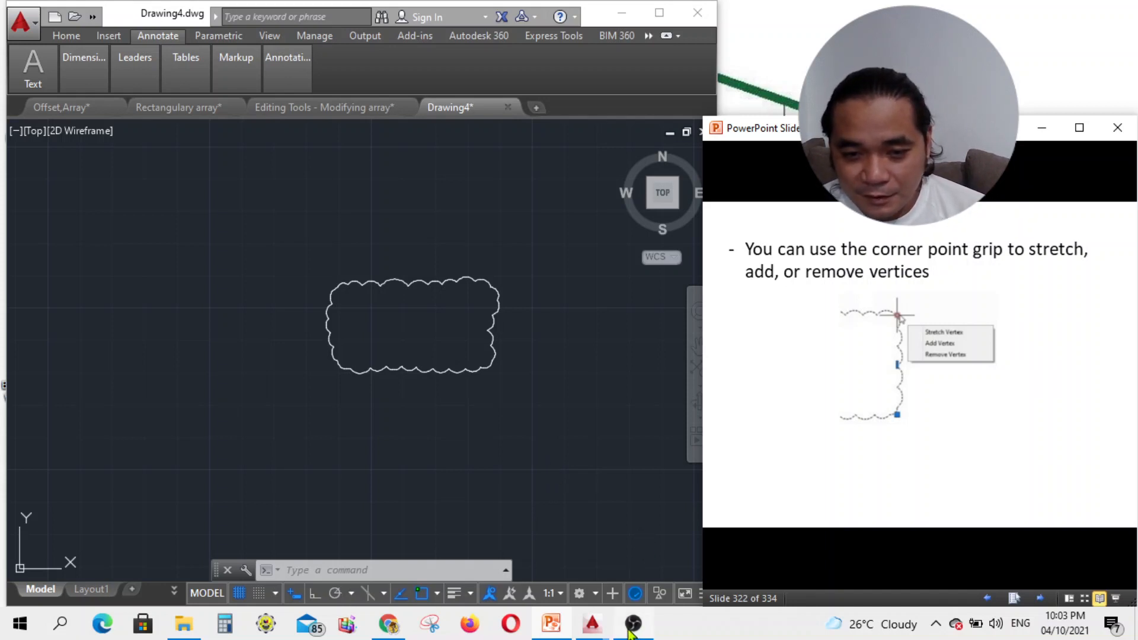
mouse_move(591, 627)
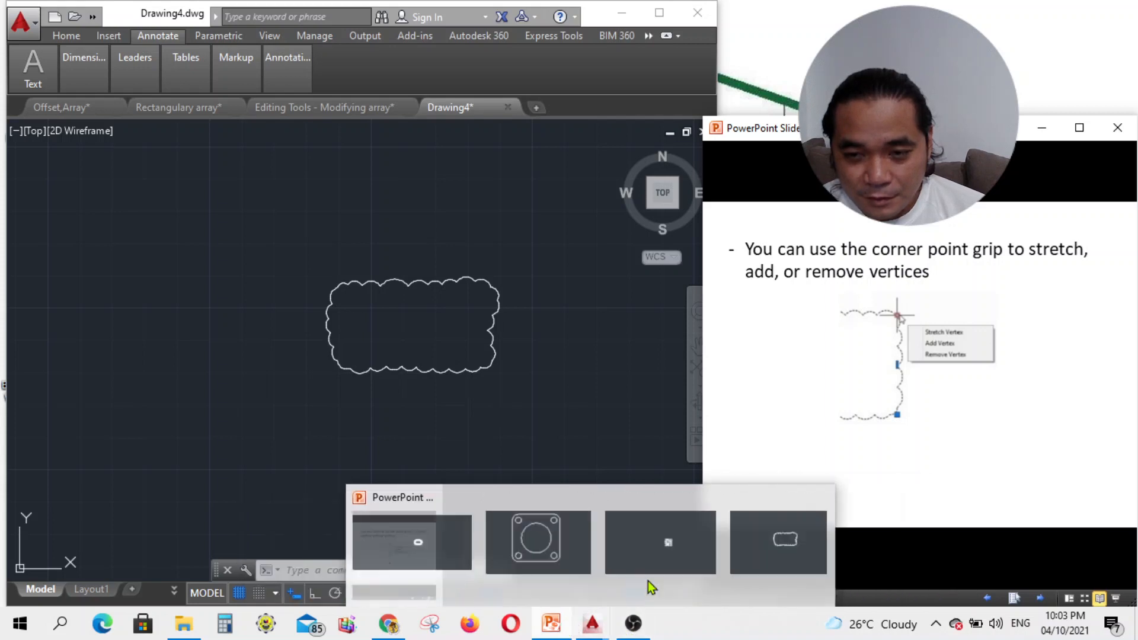
Step: Advance the PowerPoint lesson past Examples 2 and 3 to slide 325, showing the Exercise 4A drawing
click(1047, 599)
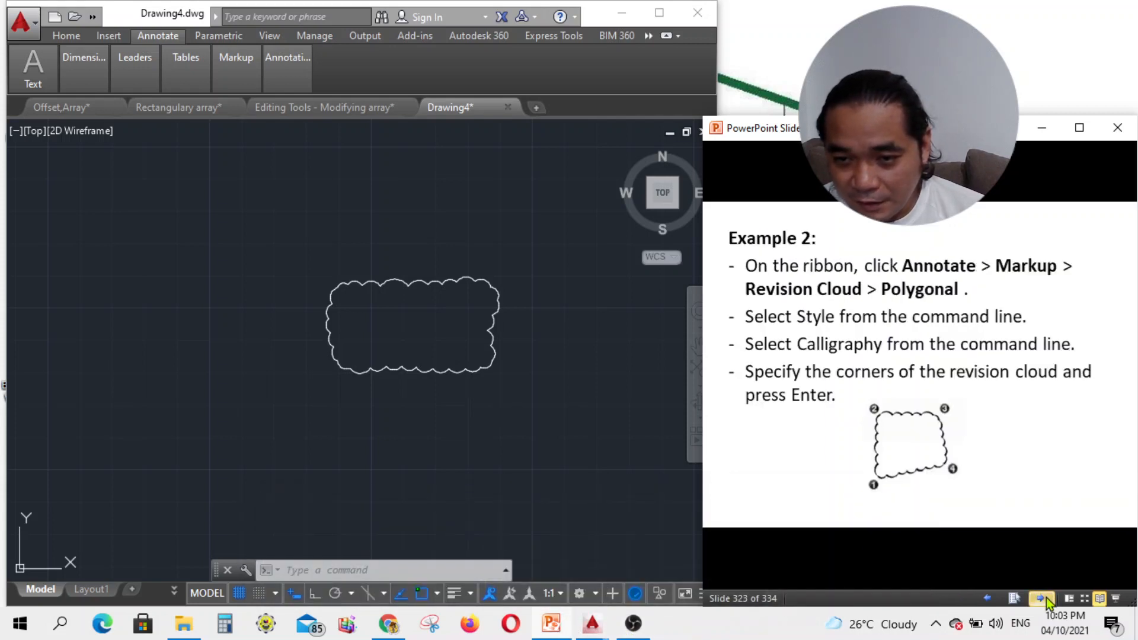
click(1047, 597)
click(1046, 597)
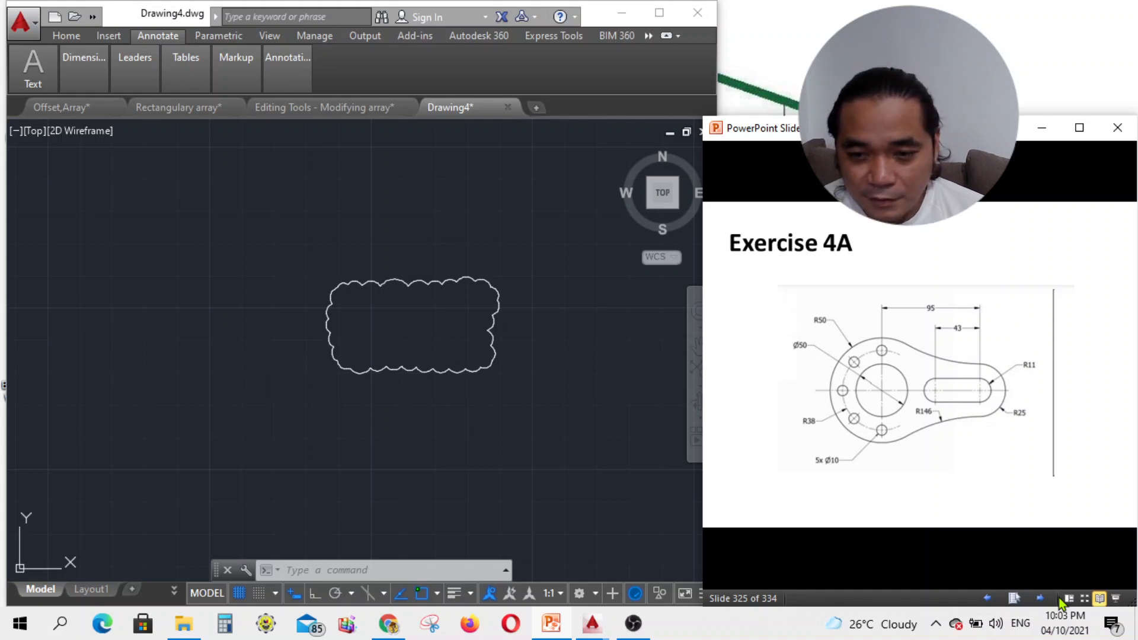
click(634, 624)
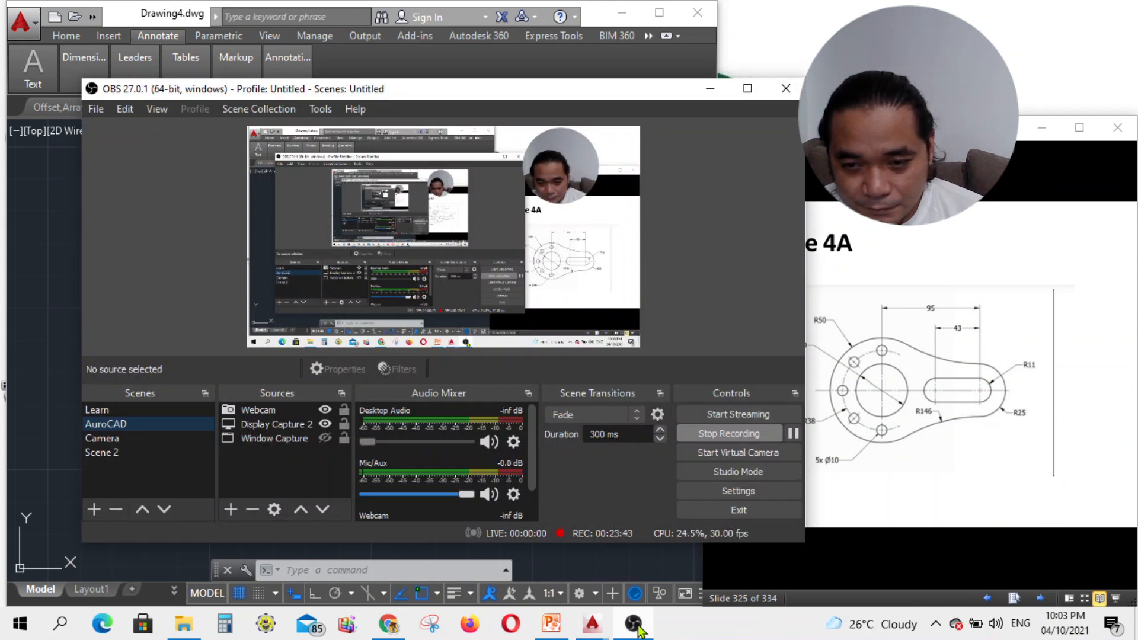
click(638, 627)
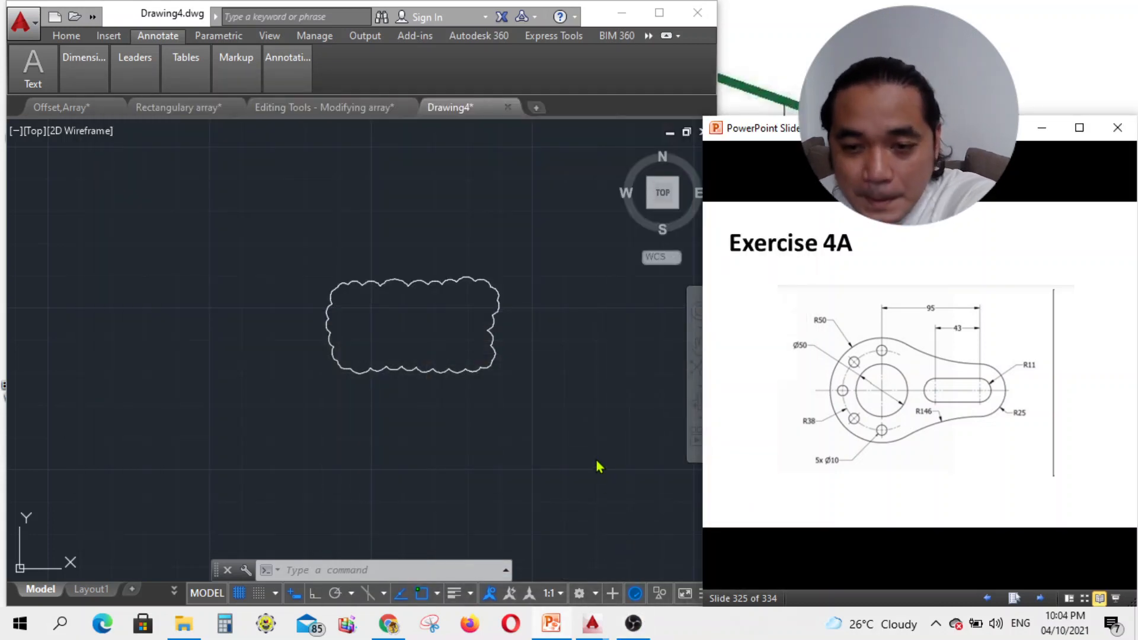
click(573, 423)
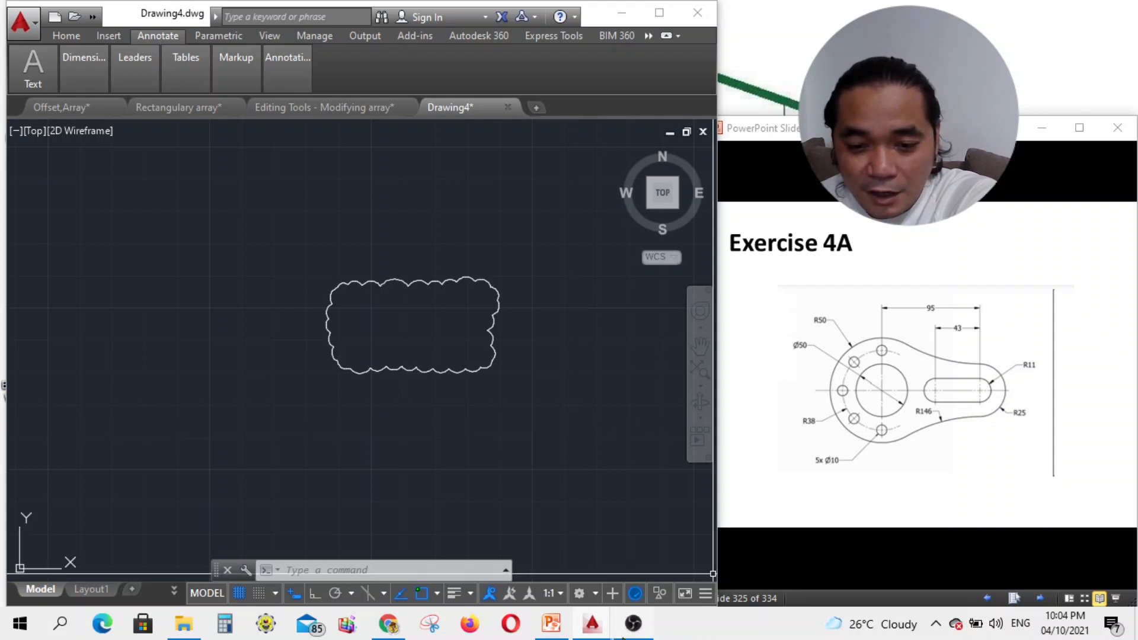
Step: Switch to OBS and make Learn the active scene
click(633, 624)
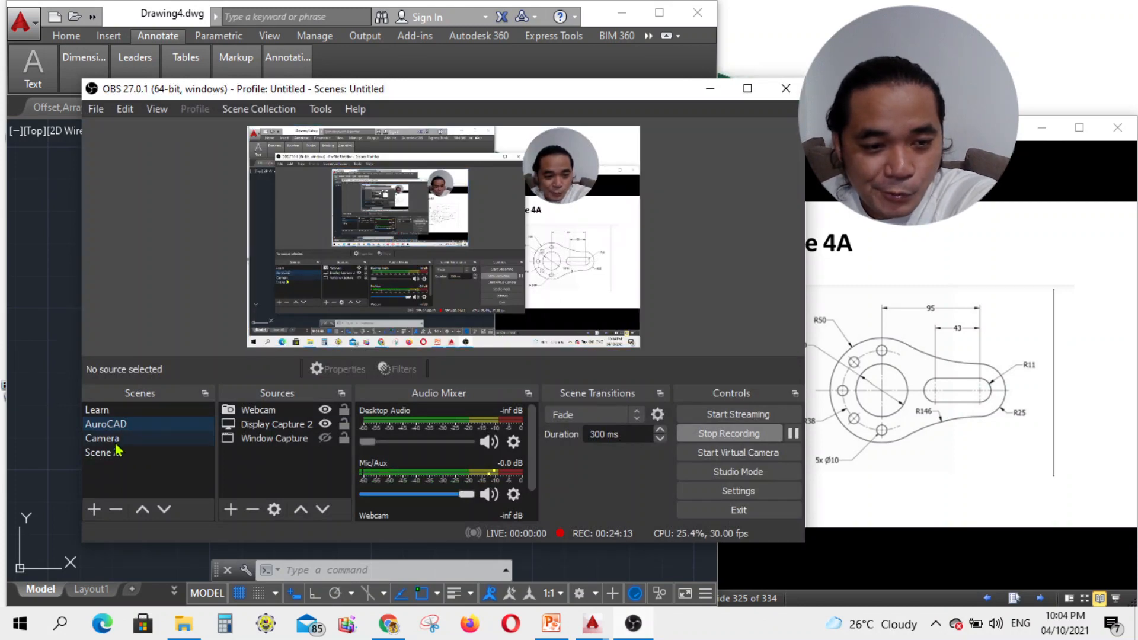
click(104, 410)
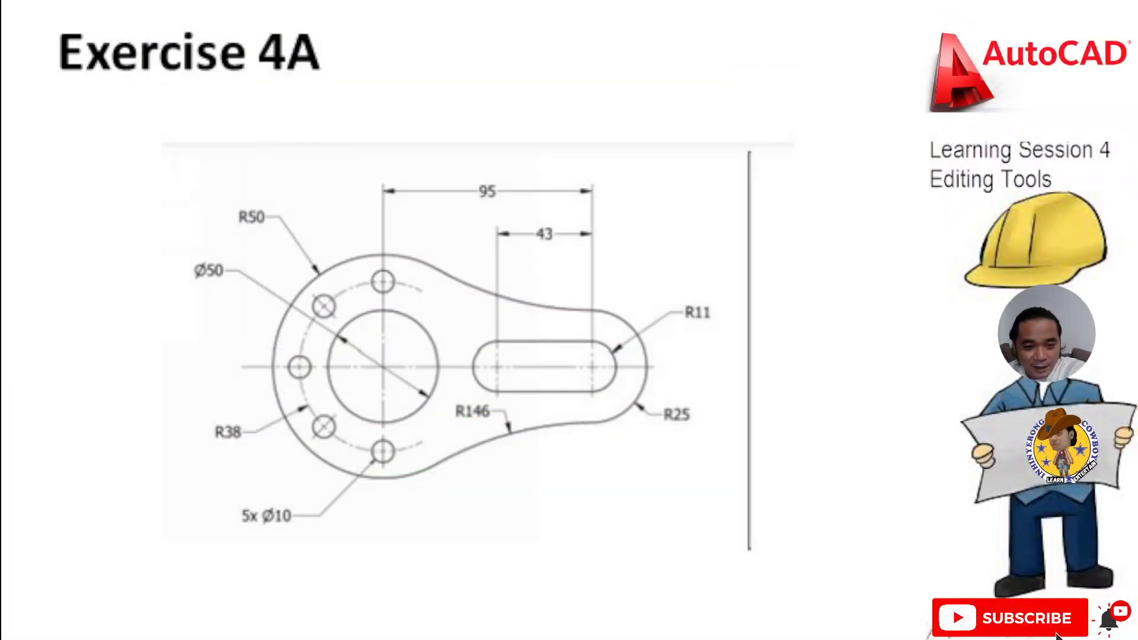